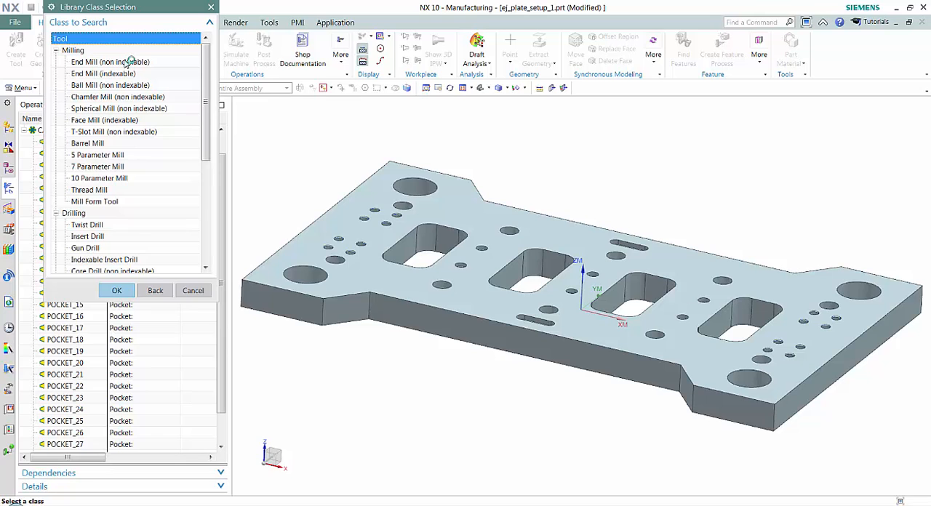
Step: Search the tool library for non-indexable end mills in millimetres, look through the matching tools and leave without retrieving one
{"action": "double_click", "coordinate": [127, 63]}
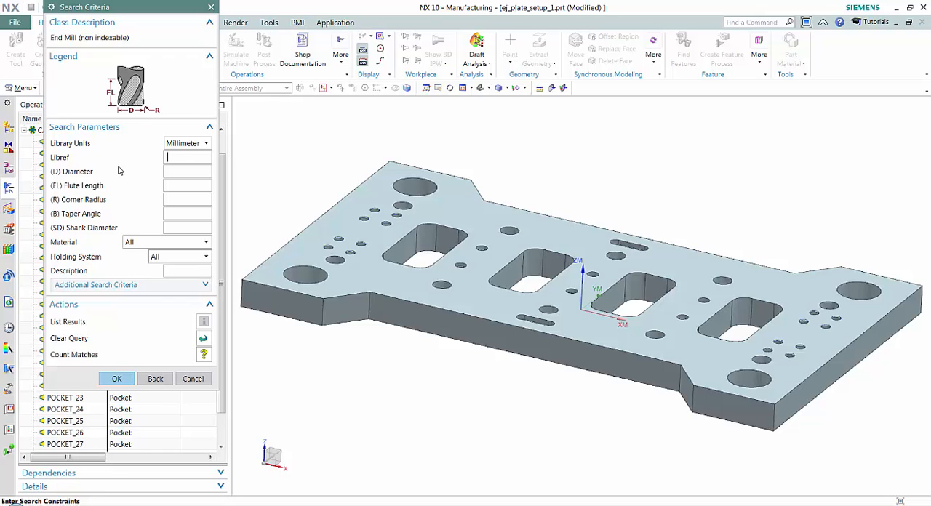
{"action": "left_click", "coordinate": [124, 375]}
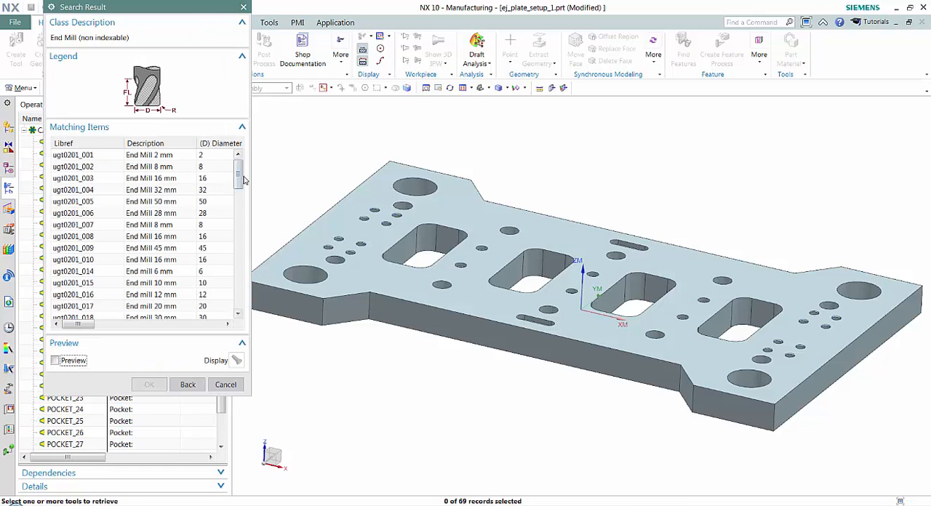
{"action": "mouse_move", "coordinate": [241, 169]}
{"action": "left_mouse_down"}
{"action": "mouse_move", "coordinate": [239, 295]}
{"action": "mouse_move", "coordinate": [240, 192]}
{"action": "mouse_move", "coordinate": [253, 149]}
{"action": "mouse_move", "coordinate": [240, 162]}
{"action": "left_mouse_up"}
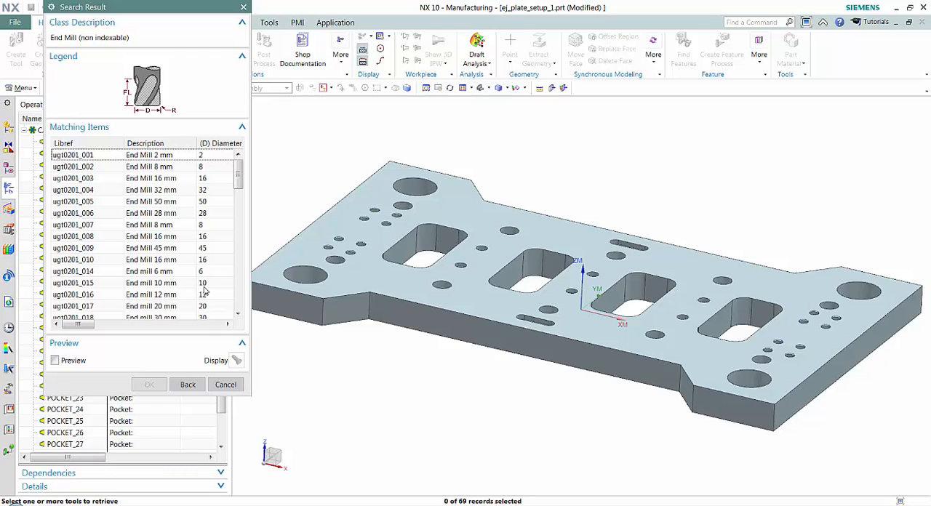
{"action": "left_click", "coordinate": [225, 384]}
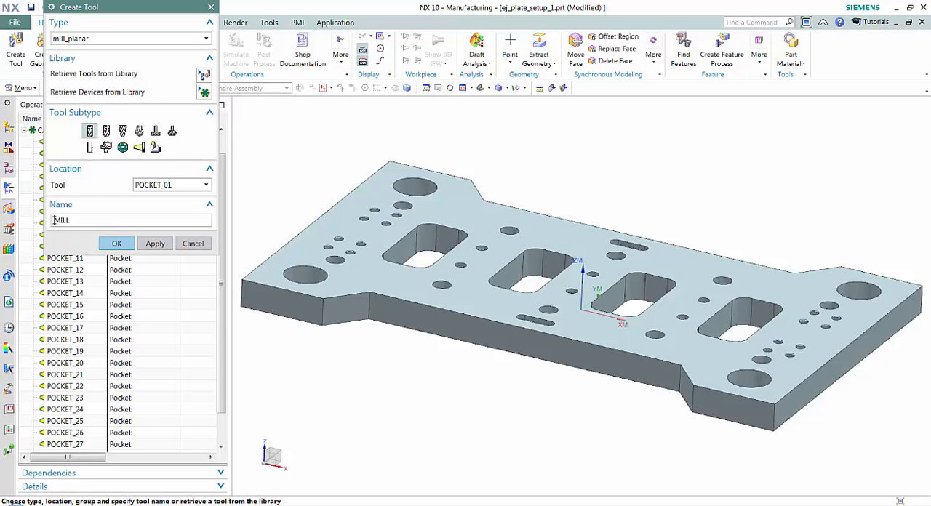
Step: Create a mill tool in POCKET_01, prefixing its name with 20mm_end, and set its diameter to 20 mm
{"action": "type", "text": "20mm"}
{"action": "key", "text": "BackSpace"}
{"action": "type", "text": "_end"}
{"action": "key", "text": "Return"}
{"action": "type", "text": "20"}
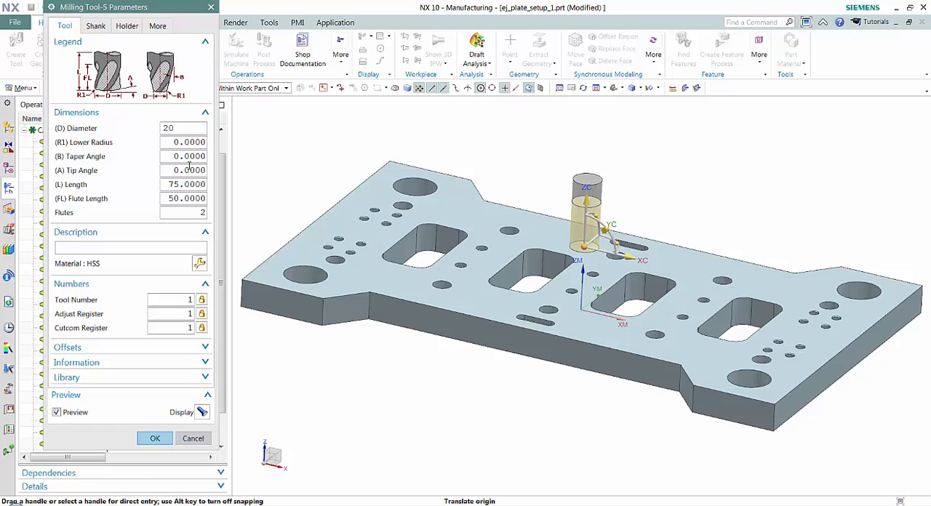
{"action": "key", "text": "Tab"}
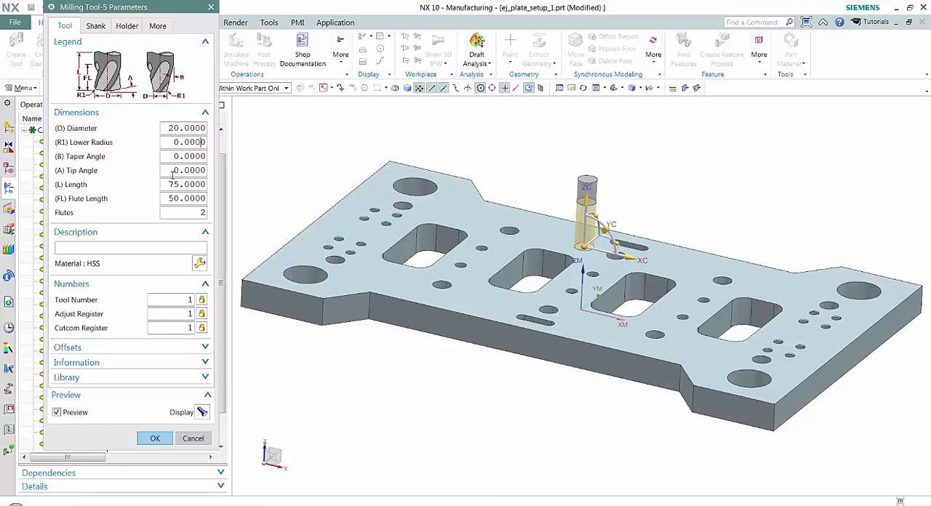
Step: Give the milling tool the description "my 20mm endmill"
{"action": "left_click", "coordinate": [114, 246]}
{"action": "type", "text": "my 20mm endmill"}
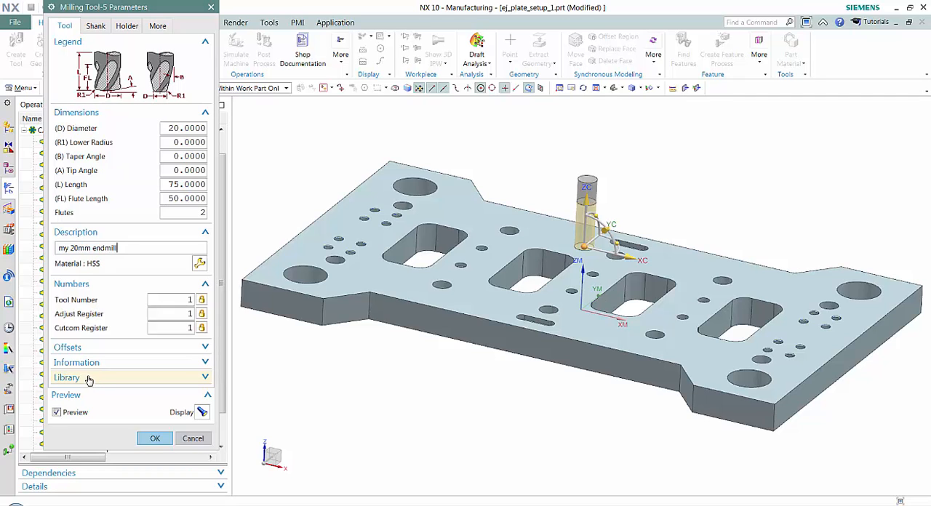
Step: Set the milling tool's library reference to a1234_20mm_EM
{"action": "left_click", "coordinate": [88, 378]}
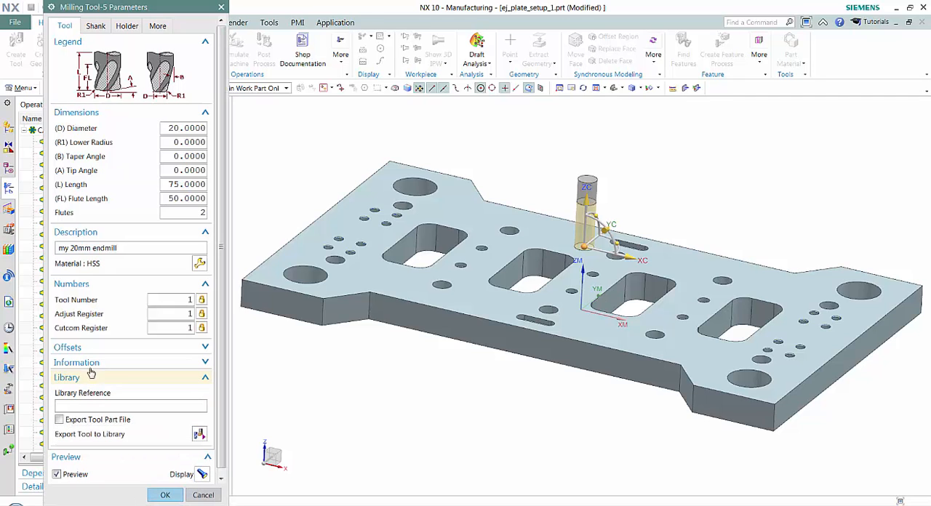
{"action": "left_click", "coordinate": [99, 405]}
{"action": "type", "text": "a1234_20mm_EM"}
Step: Export the milling tool to the library under the END_MILL_NON_INDEXABLE class
{"action": "left_click", "coordinate": [199, 434]}
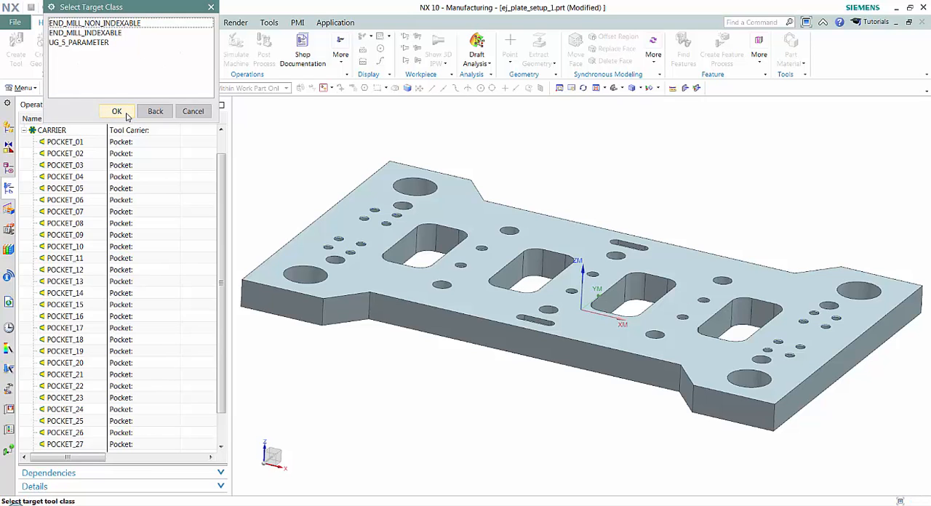
{"action": "left_click", "coordinate": [116, 23]}
{"action": "left_click", "coordinate": [118, 112]}
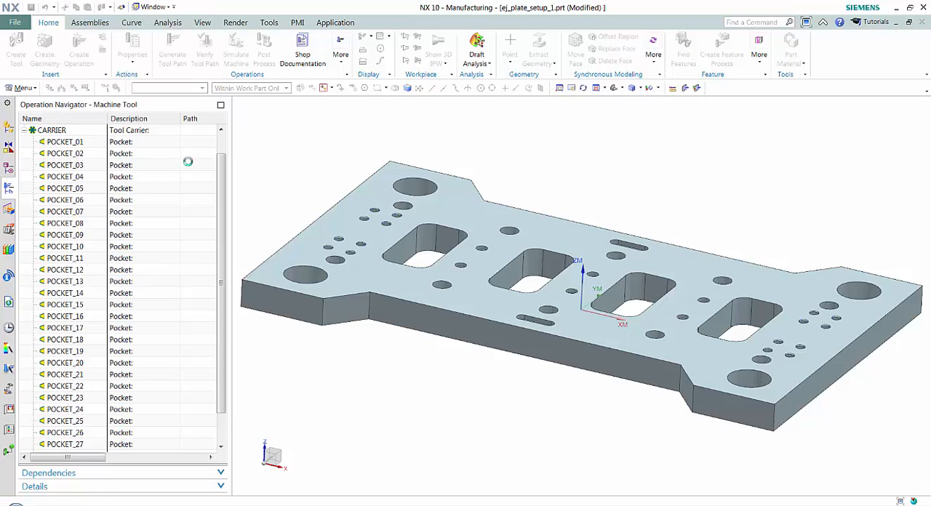
{"action": "left_click", "coordinate": [109, 62]}
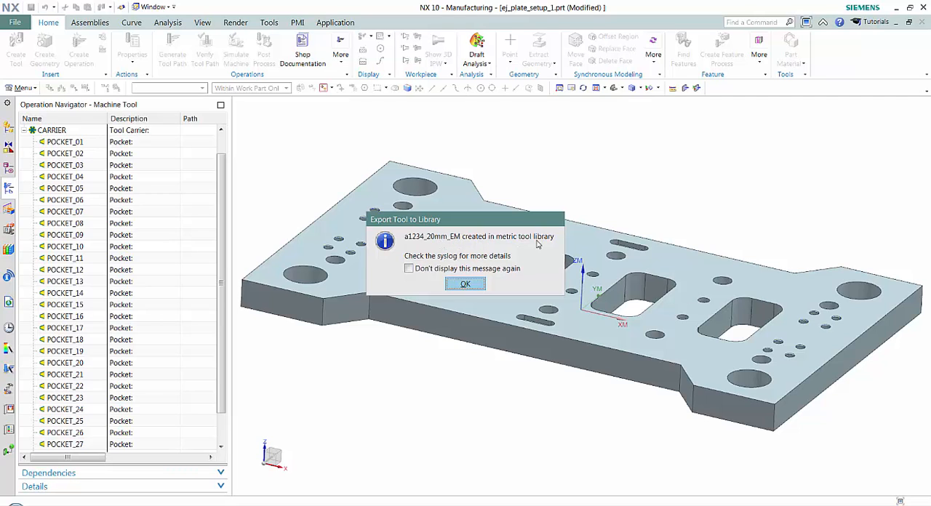
{"action": "left_click", "coordinate": [465, 283]}
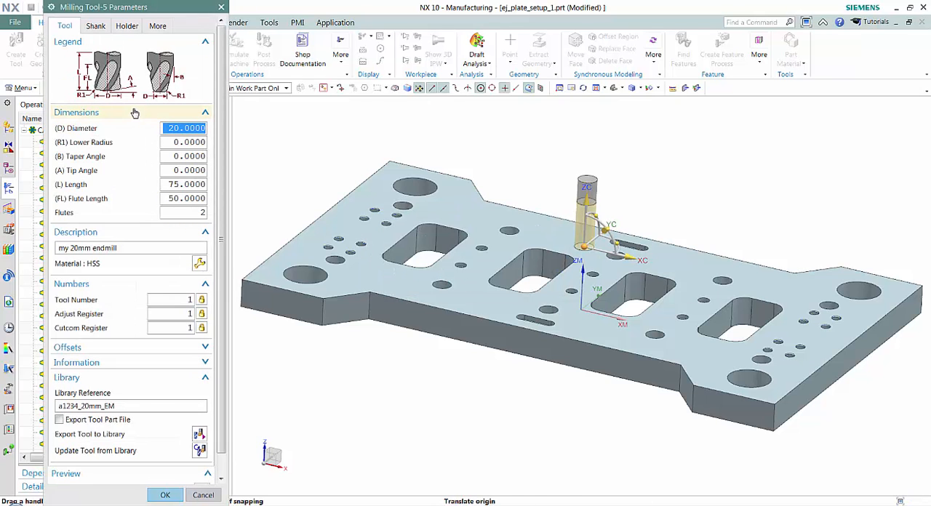
Step: Define the first holder step with lower diameter 50, length 30 and upper diameter 50
{"action": "left_click", "coordinate": [132, 29]}
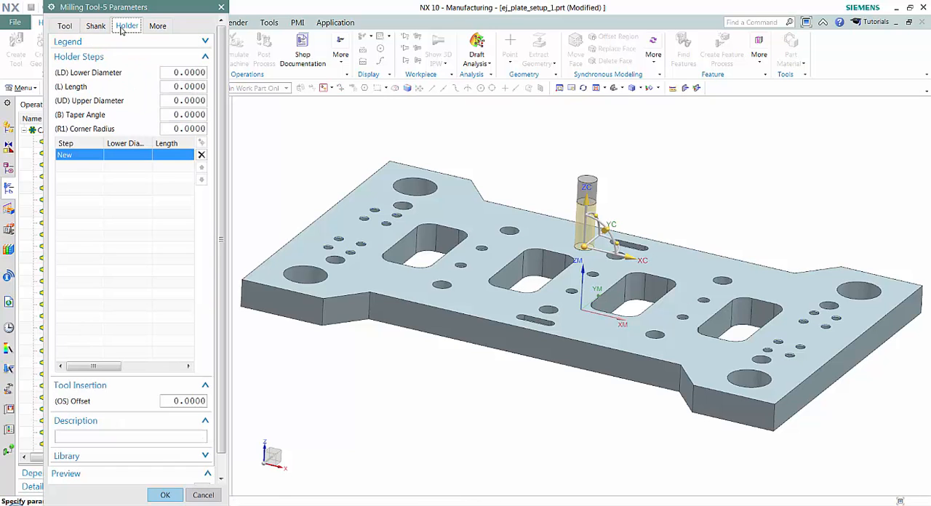
{"action": "left_click", "coordinate": [200, 71]}
{"action": "type", "text": "5"}
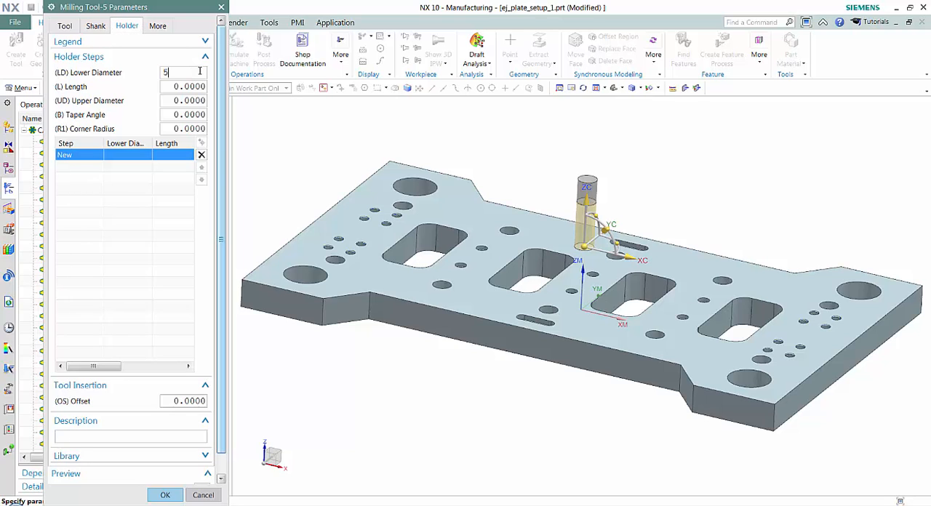
{"action": "type", "text": "0"}
{"action": "key", "text": "Tab"}
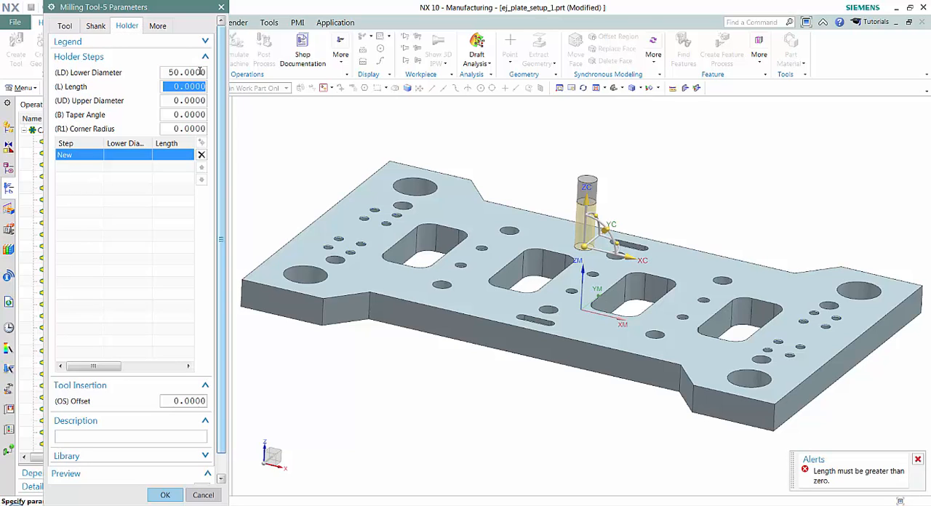
{"action": "type", "text": "30"}
{"action": "key", "text": "Tab"}
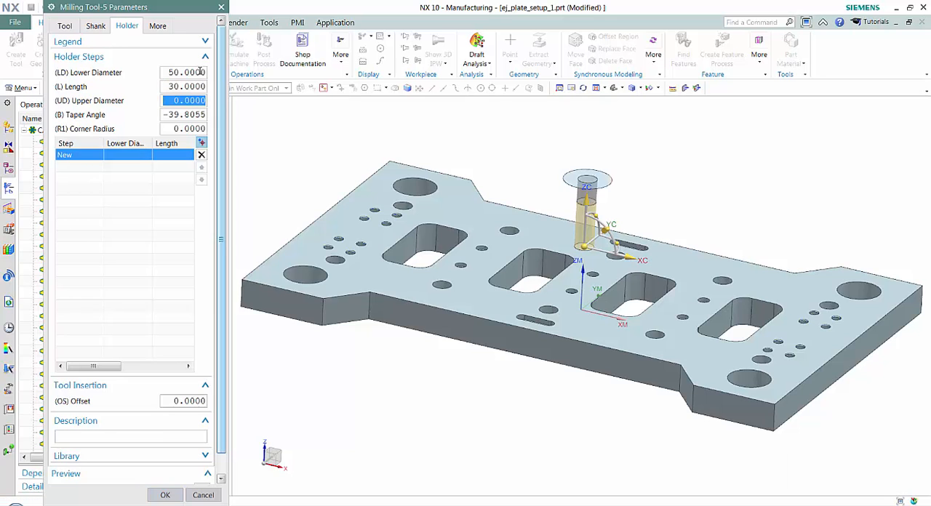
{"action": "type", "text": "50"}
{"action": "key", "text": "Tab"}
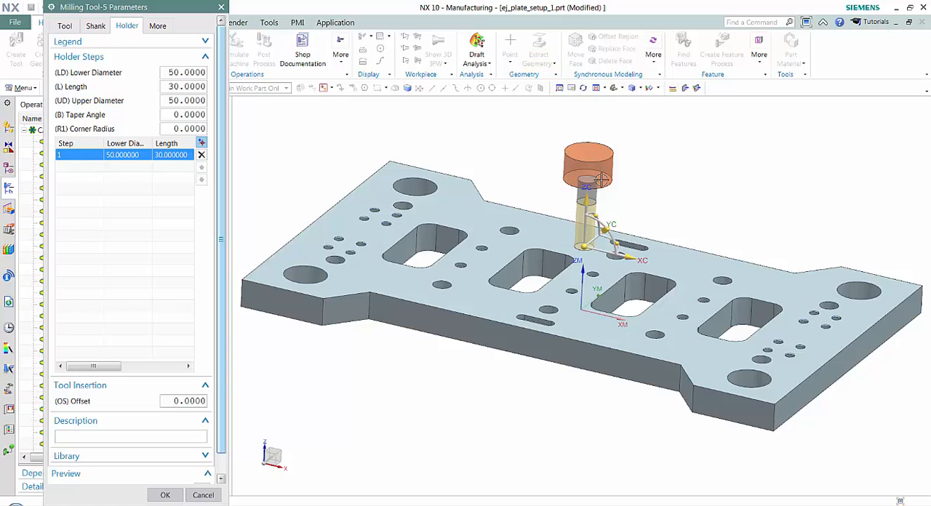
Step: Add a second holder step with lower diameter 80, length 10 and upper diameter 80
{"action": "left_click", "coordinate": [202, 143]}
{"action": "left_click", "coordinate": [186, 73]}
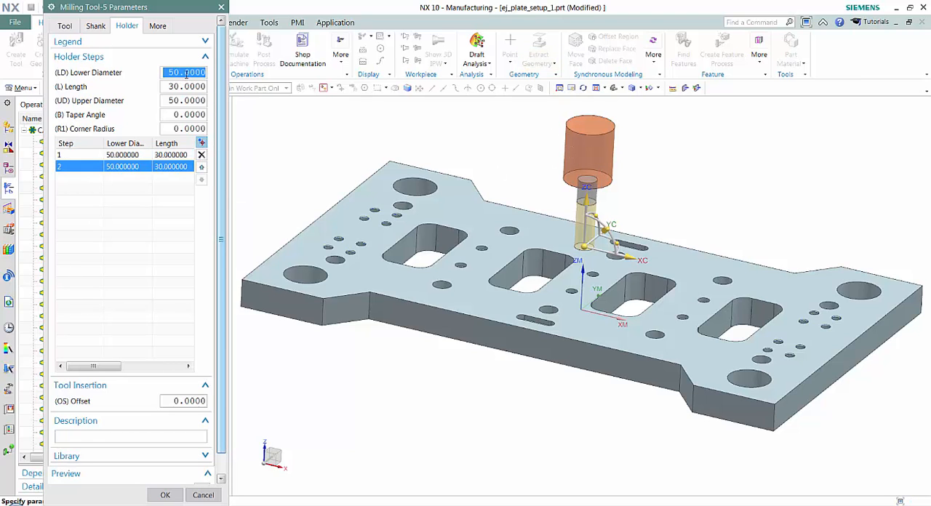
{"action": "type", "text": "80"}
{"action": "key", "text": "Tab"}
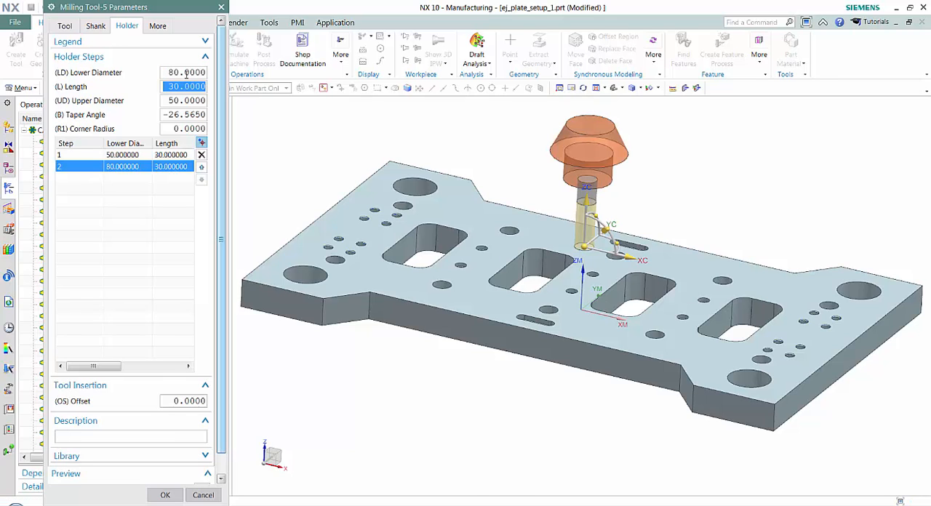
{"action": "type", "text": "10"}
{"action": "key", "text": "Tab"}
{"action": "type", "text": "80"}
{"action": "key", "text": "Tab"}
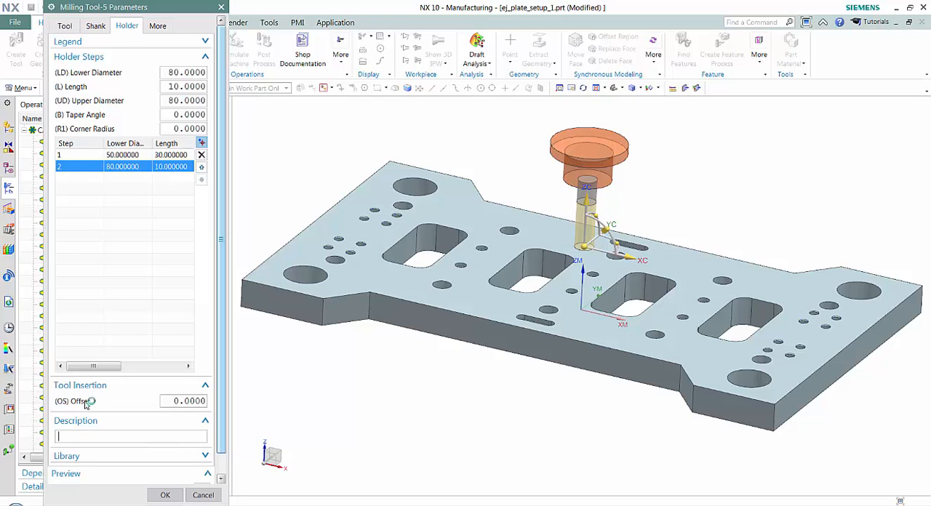
Step: Describe the holder as "my holder" and set its holder library reference to a1234_holder
{"action": "type", "text": "my holder"}
{"action": "left_click", "coordinate": [114, 458]}
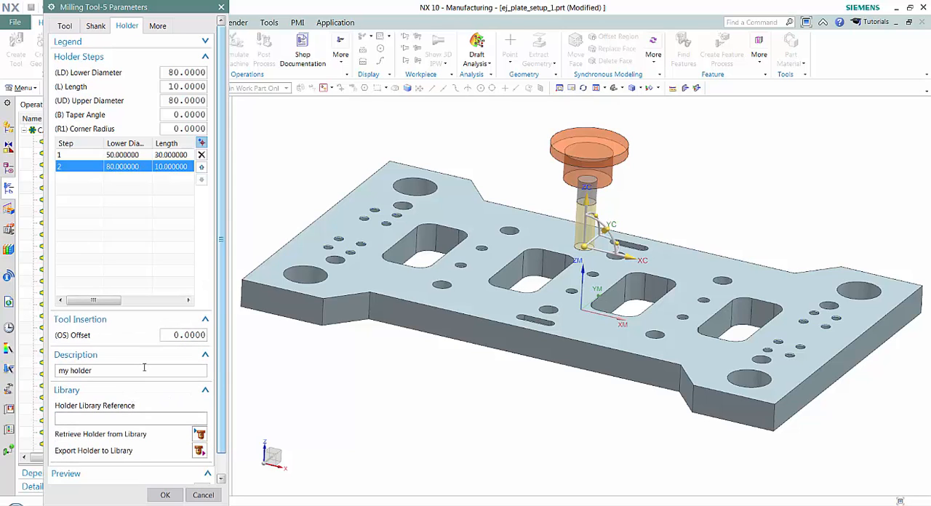
{"action": "left_click", "coordinate": [70, 417]}
{"action": "type", "text": "a1234_holder"}
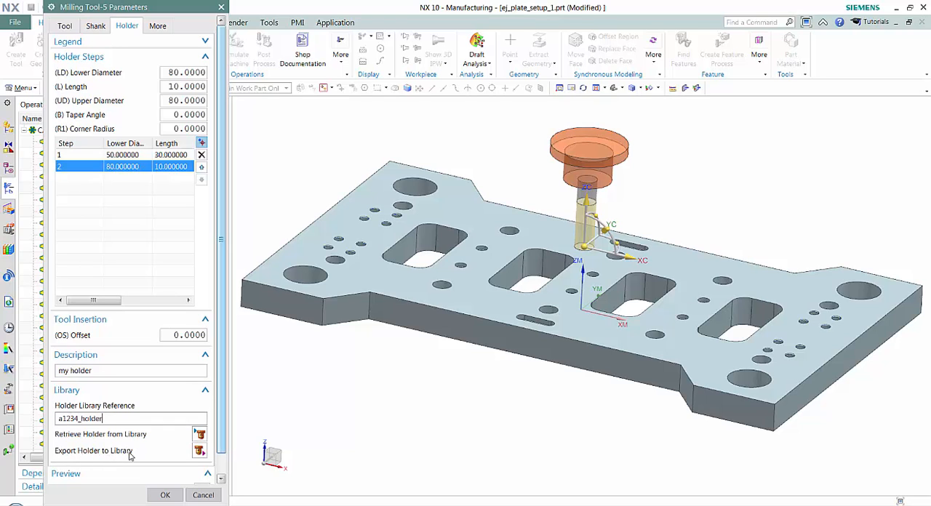
Step: Export the holder to the holder library and cancel the creation of the local tool
{"action": "left_click", "coordinate": [199, 451]}
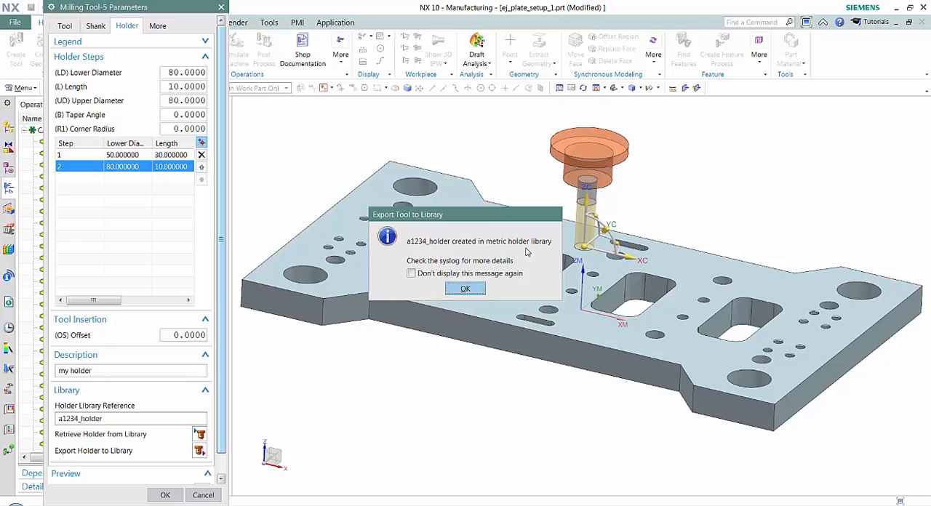
{"action": "left_click", "coordinate": [466, 290]}
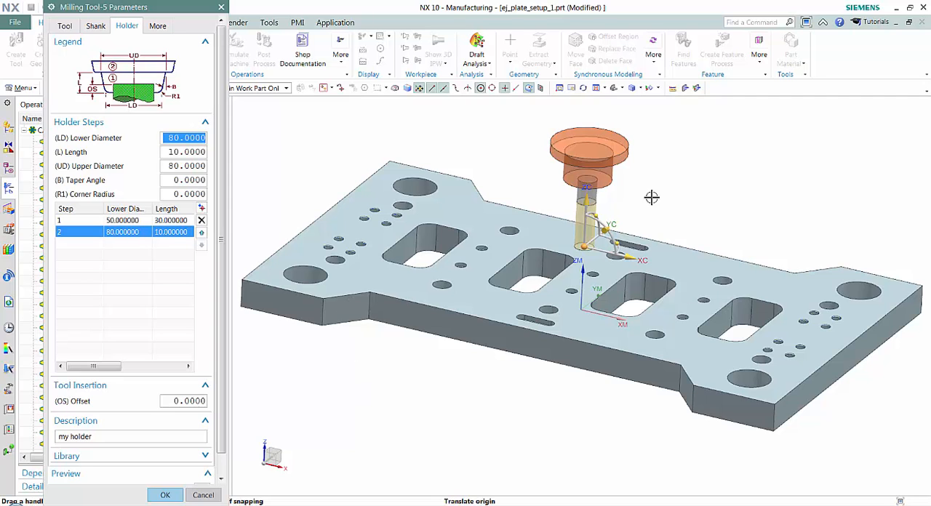
{"action": "left_click", "coordinate": [206, 497]}
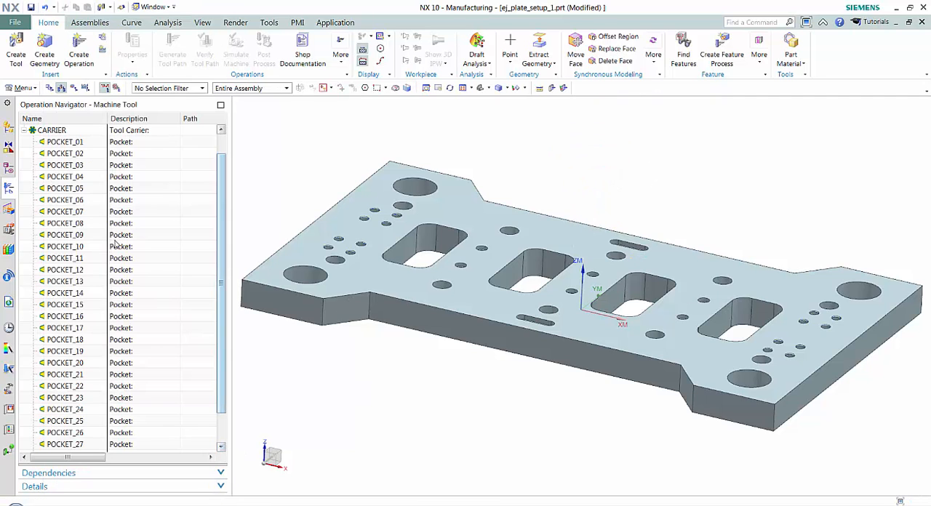
Step: Retrieve a1234_20mm_EM from the End Mill (non indexable) library class into POCKET_01 and close tool creation
{"action": "left_click", "coordinate": [16, 56]}
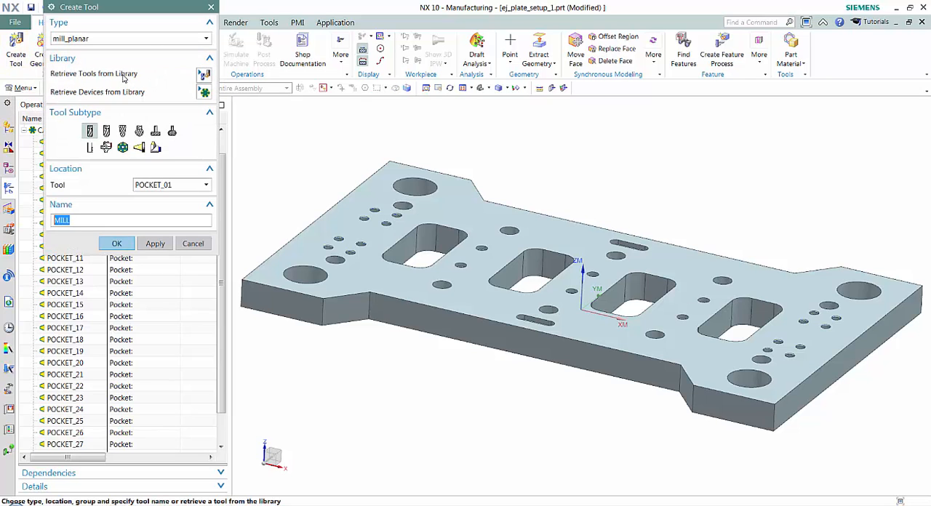
{"action": "left_click", "coordinate": [204, 75]}
{"action": "left_click", "coordinate": [56, 50]}
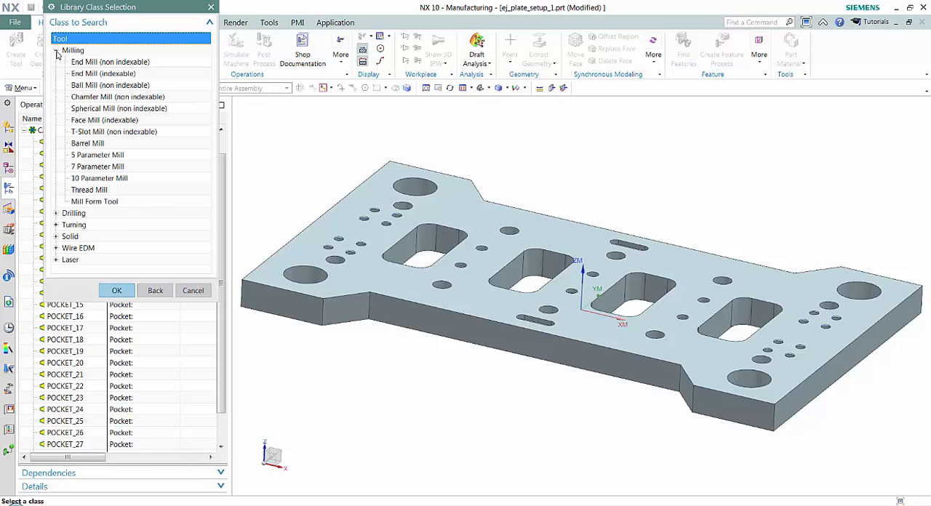
{"action": "left_click", "coordinate": [111, 63]}
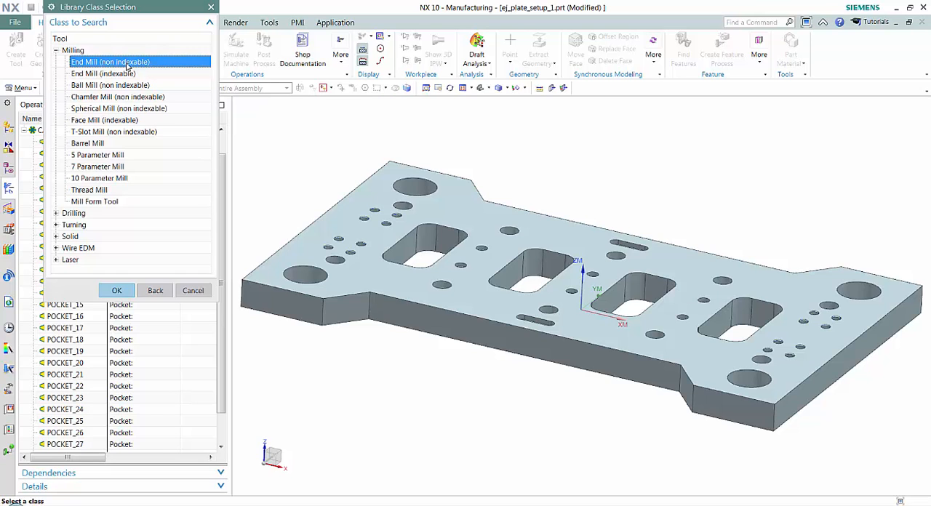
{"action": "left_click", "coordinate": [116, 290]}
{"action": "left_click", "coordinate": [118, 378]}
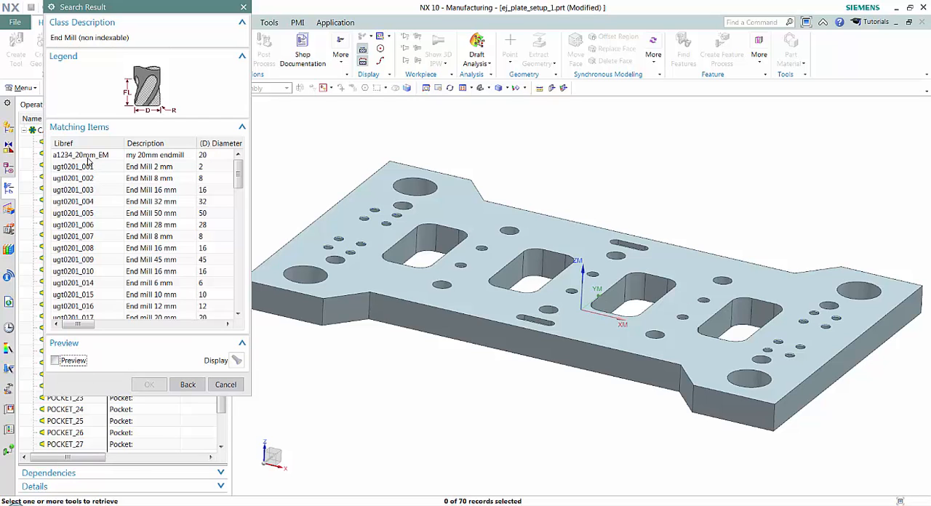
{"action": "left_click", "coordinate": [87, 156]}
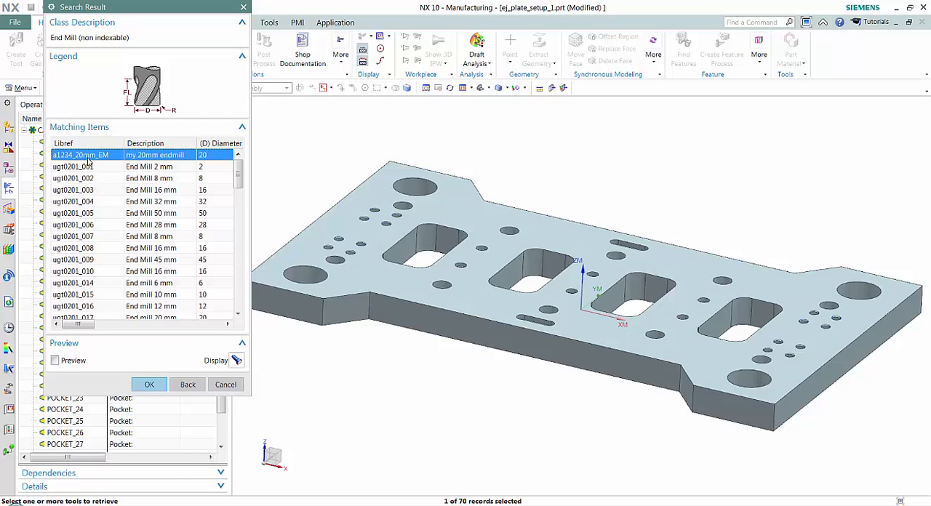
{"action": "left_click", "coordinate": [149, 384]}
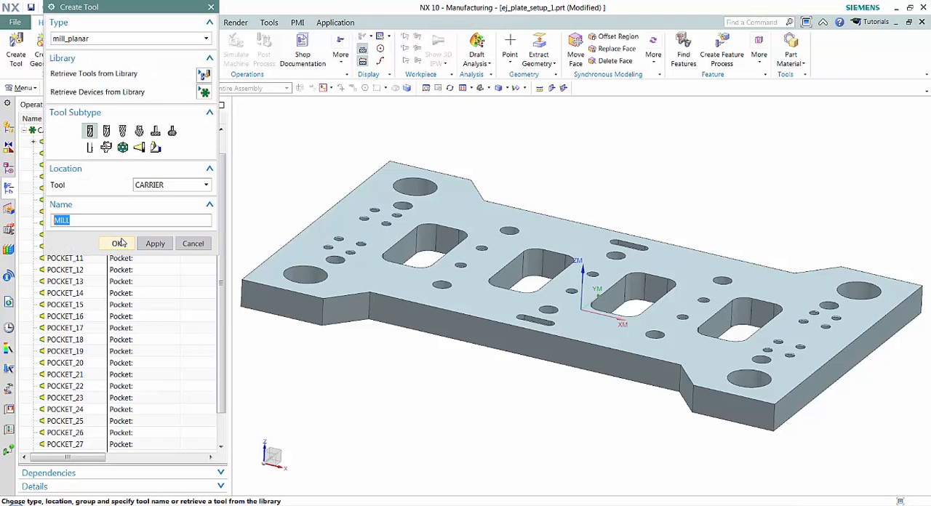
{"action": "left_click", "coordinate": [193, 244]}
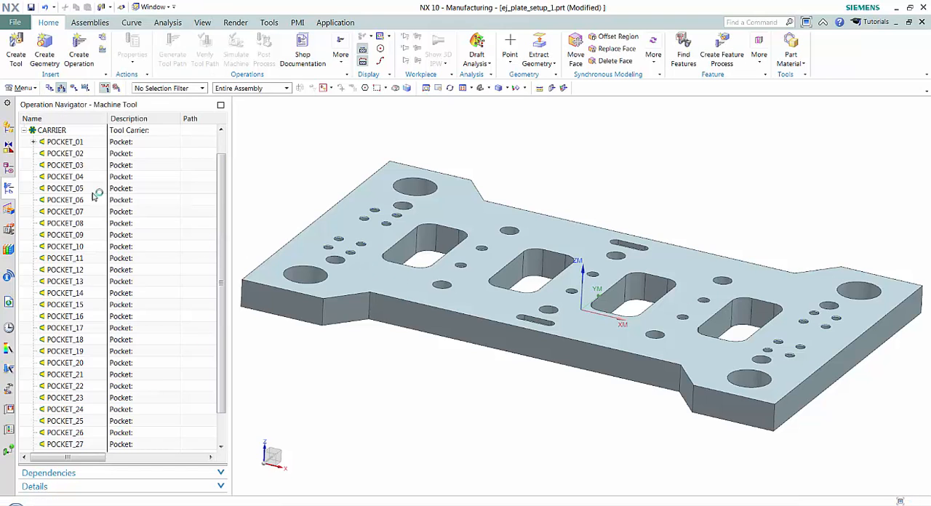
Step: Edit the end mill in POCKET_01 and retrieve a1234_holder from the Milling_Drilling holder library class as its holder
{"action": "left_click", "coordinate": [34, 143]}
{"action": "double_click", "coordinate": [64, 153]}
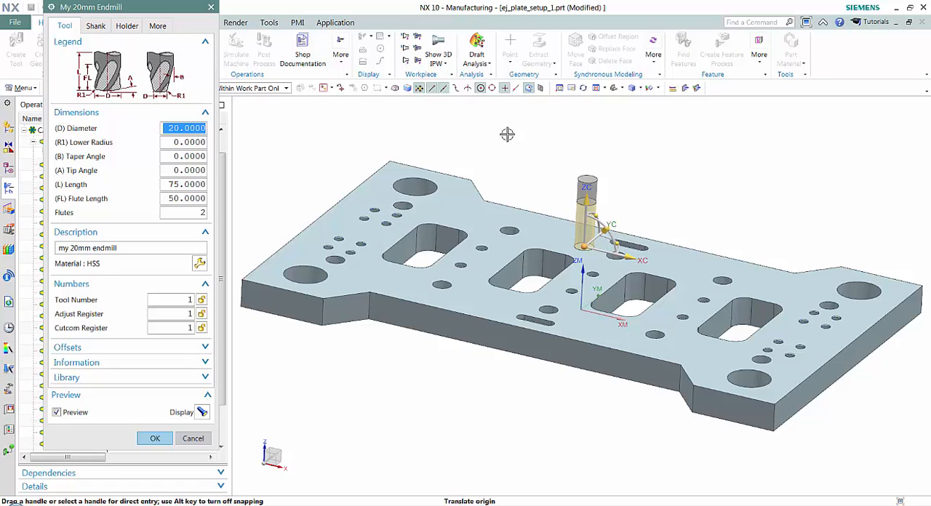
{"action": "left_click", "coordinate": [128, 26]}
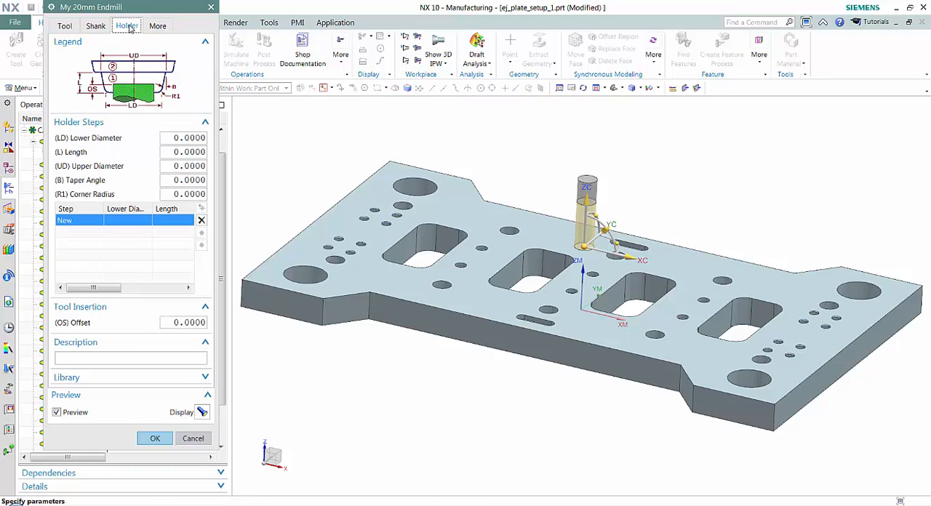
{"action": "left_click", "coordinate": [121, 378]}
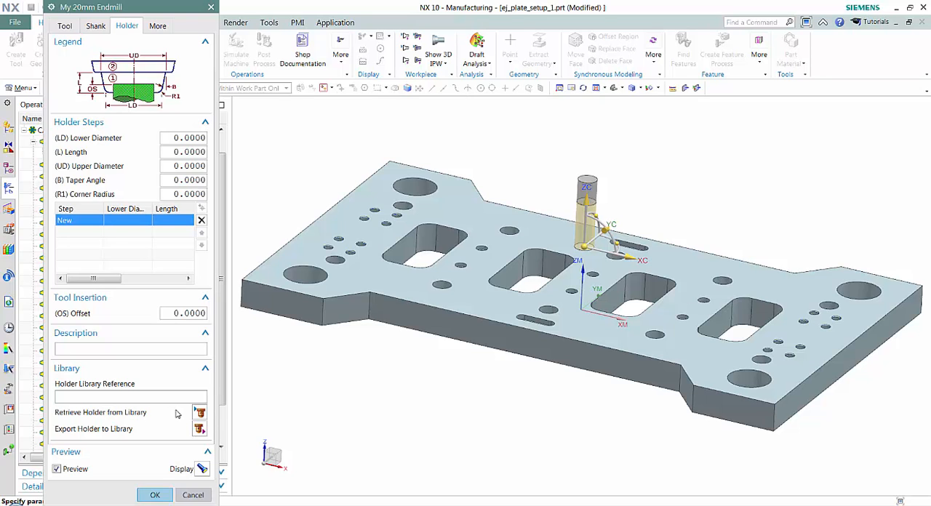
{"action": "left_click", "coordinate": [200, 412]}
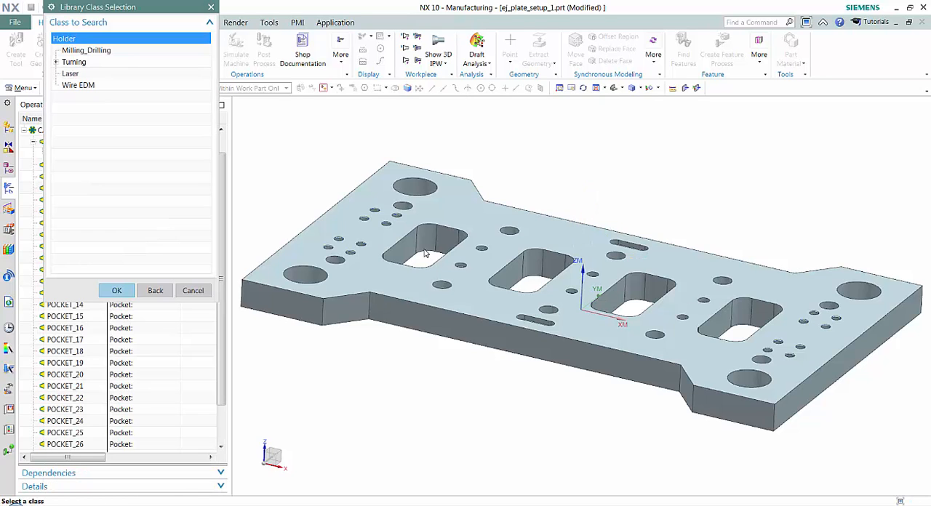
{"action": "left_click", "coordinate": [76, 50]}
{"action": "left_click", "coordinate": [116, 290]}
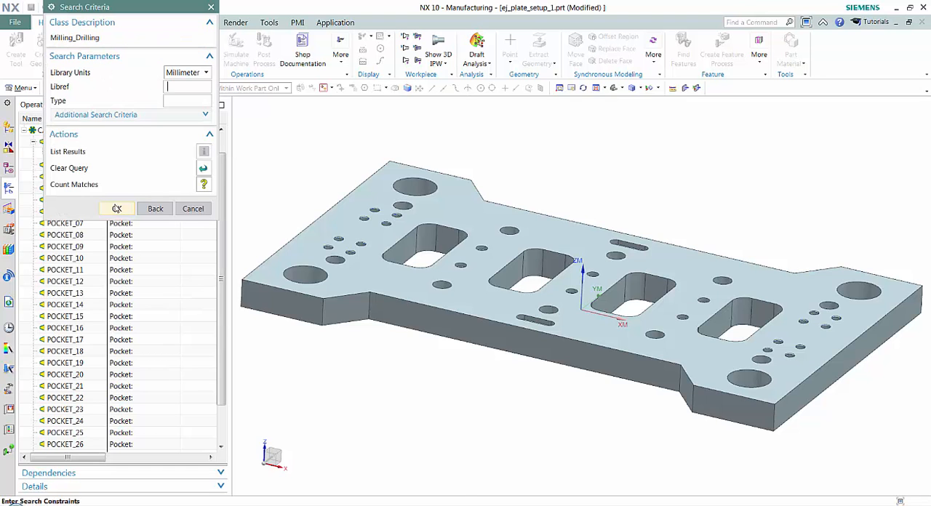
{"action": "left_click", "coordinate": [117, 208]}
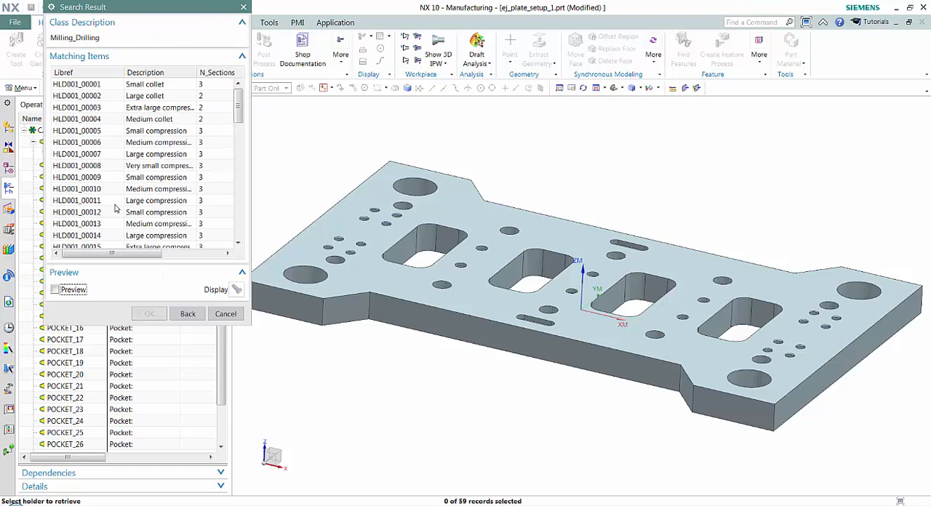
{"action": "left_click", "coordinate": [239, 109]}
{"action": "left_click_drag", "start_coordinate": [238, 109], "coordinate": [239, 229]}
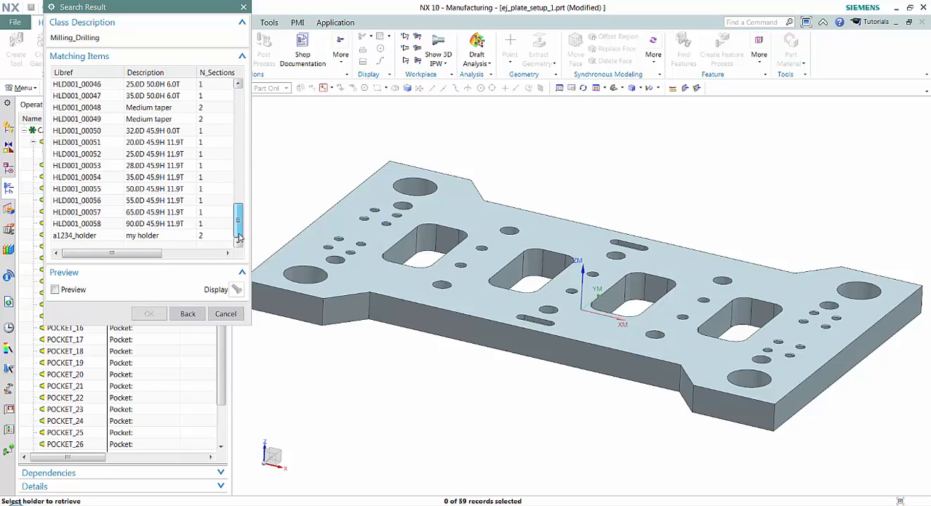
{"action": "left_click", "coordinate": [75, 237]}
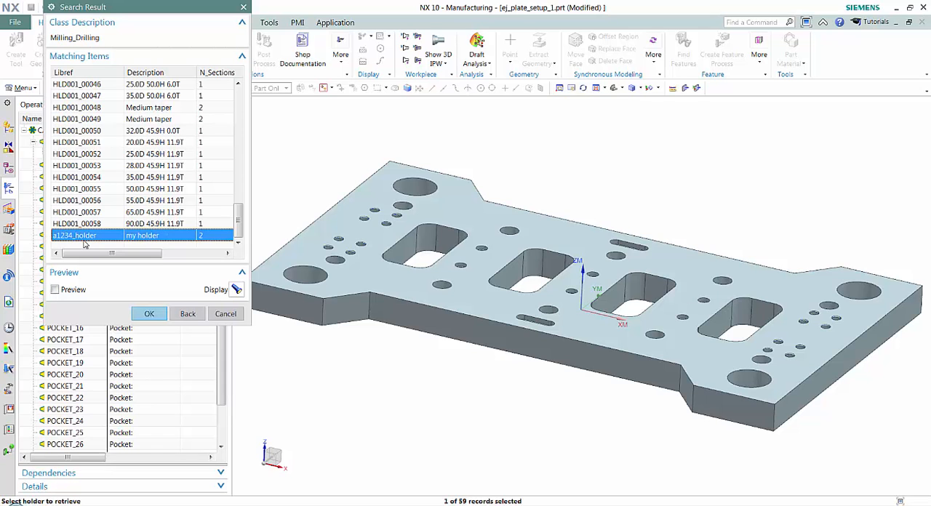
{"action": "left_click", "coordinate": [149, 313]}
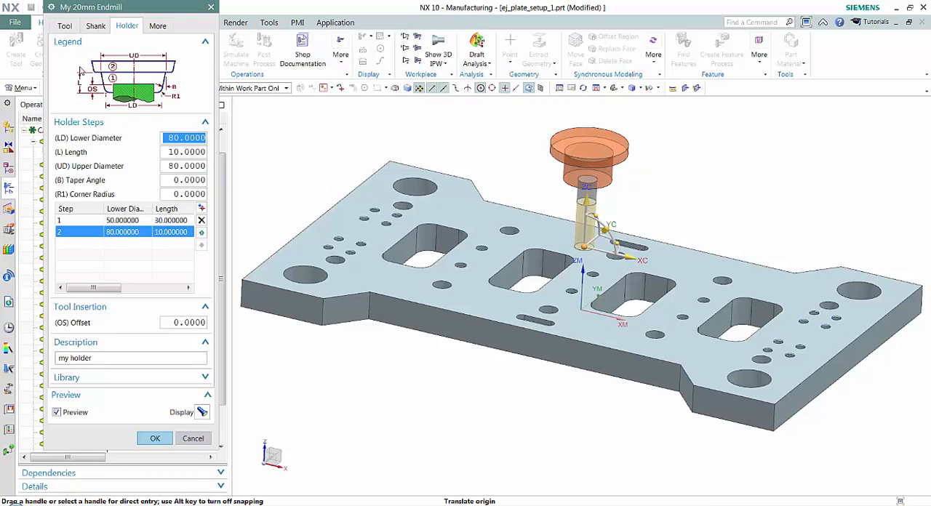
Step: Export the end mill with its holder to the library, replacing the existing a1234_20mm_EM with holding system <none>, and accept the tool
{"action": "left_click", "coordinate": [69, 26]}
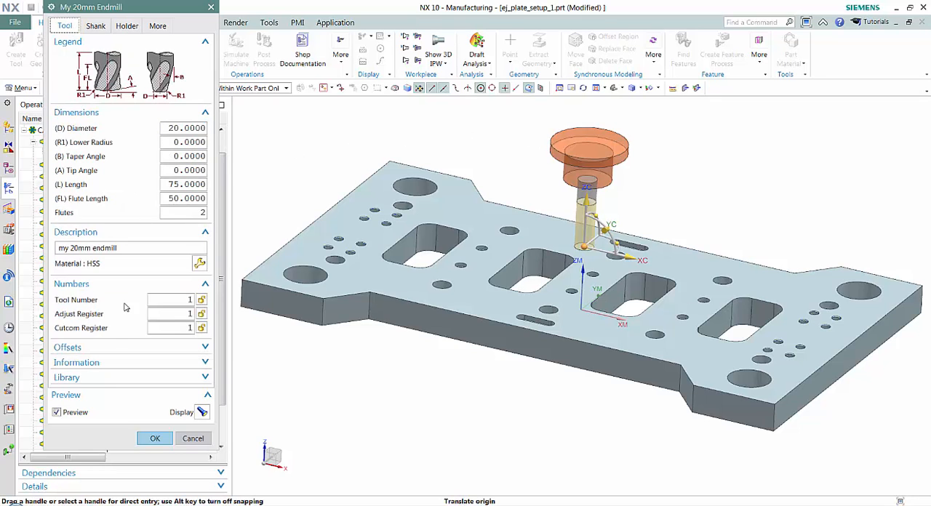
{"action": "left_click", "coordinate": [104, 379]}
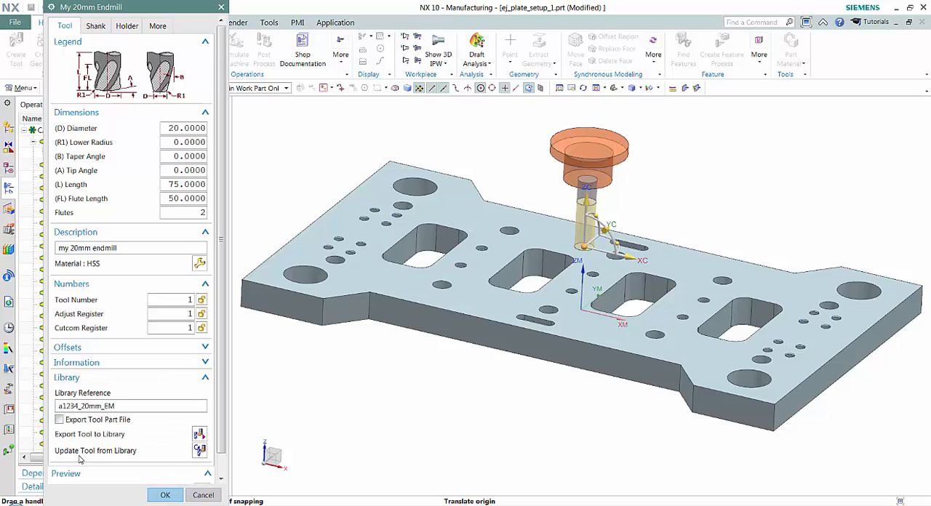
{"action": "left_click", "coordinate": [199, 434]}
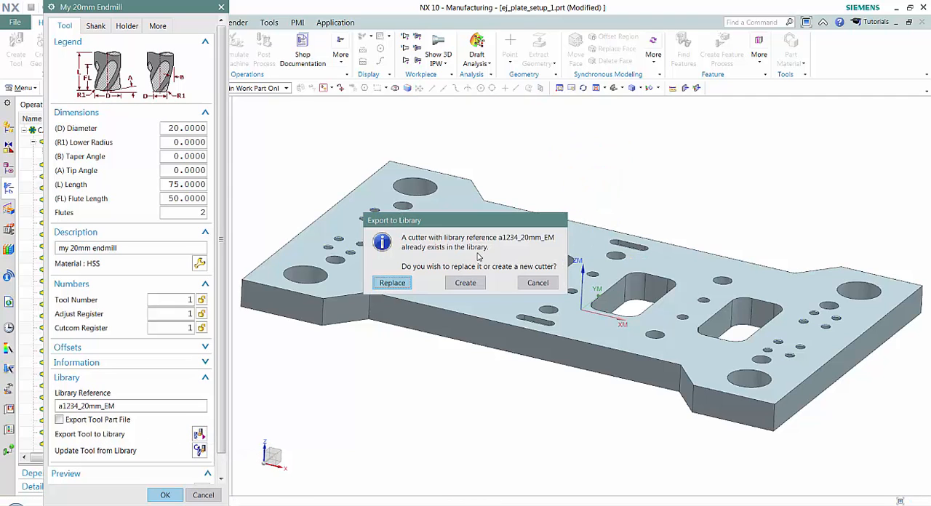
{"action": "left_click", "coordinate": [398, 284]}
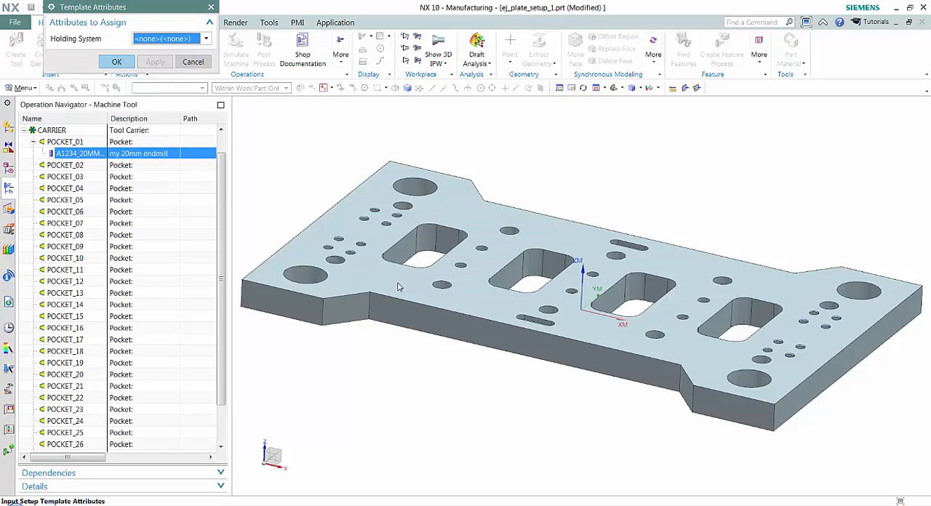
{"action": "left_click", "coordinate": [121, 62]}
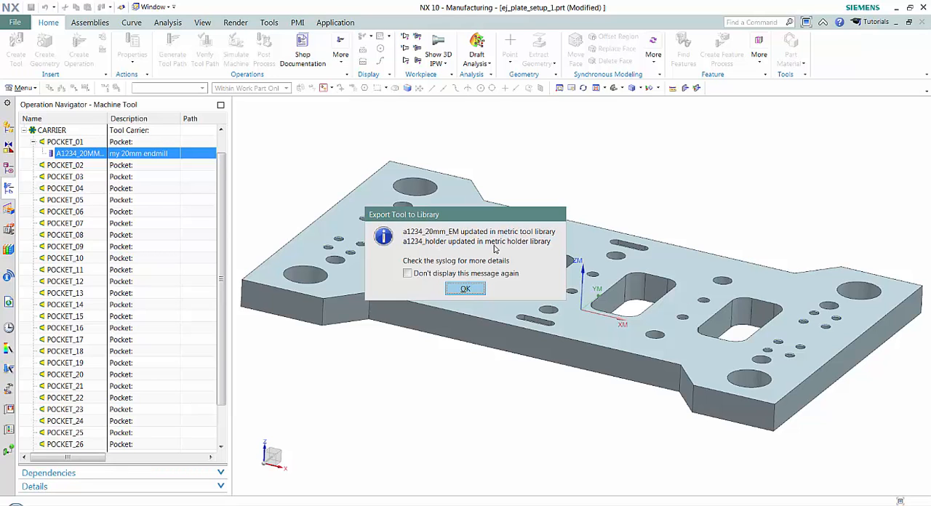
{"action": "left_click", "coordinate": [466, 289]}
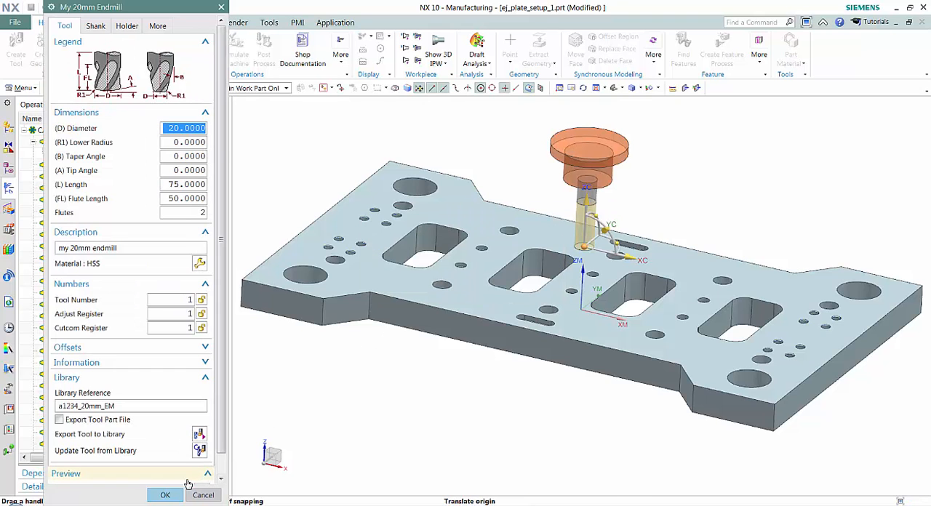
{"action": "left_click", "coordinate": [167, 494]}
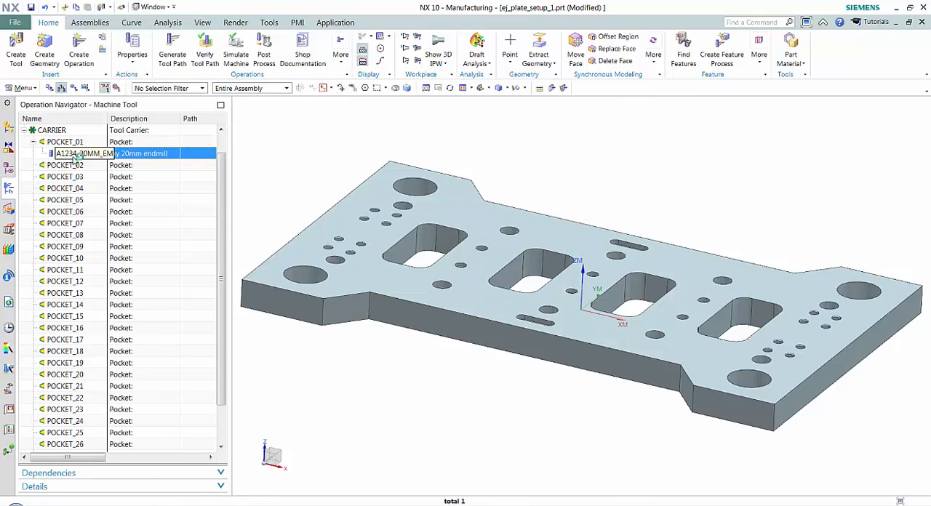
Step: Delete the end mill from POCKET_01 and retrieve a1234_20mm_EM again from the End Mill (non indexable) library class, closing tool creation
{"action": "right_click", "coordinate": [88, 155]}
{"action": "left_click", "coordinate": [102, 209]}
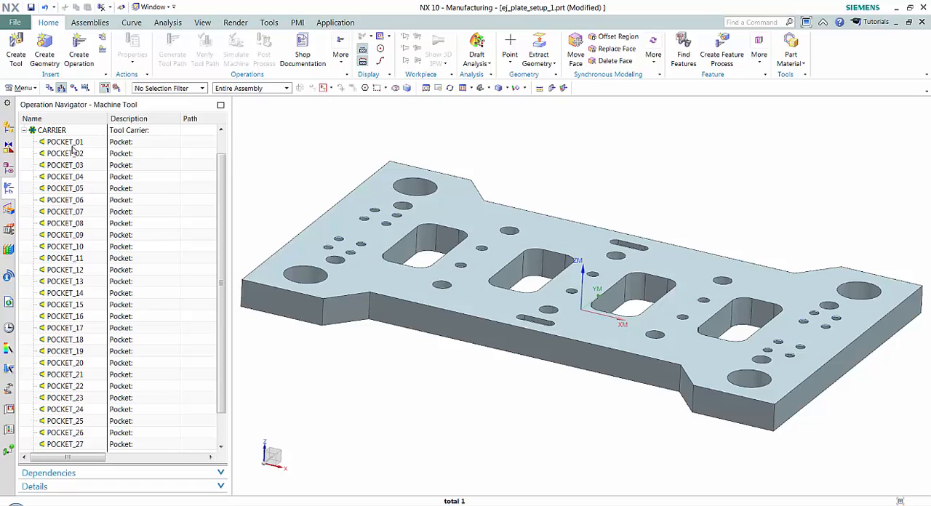
{"action": "left_click", "coordinate": [14, 58]}
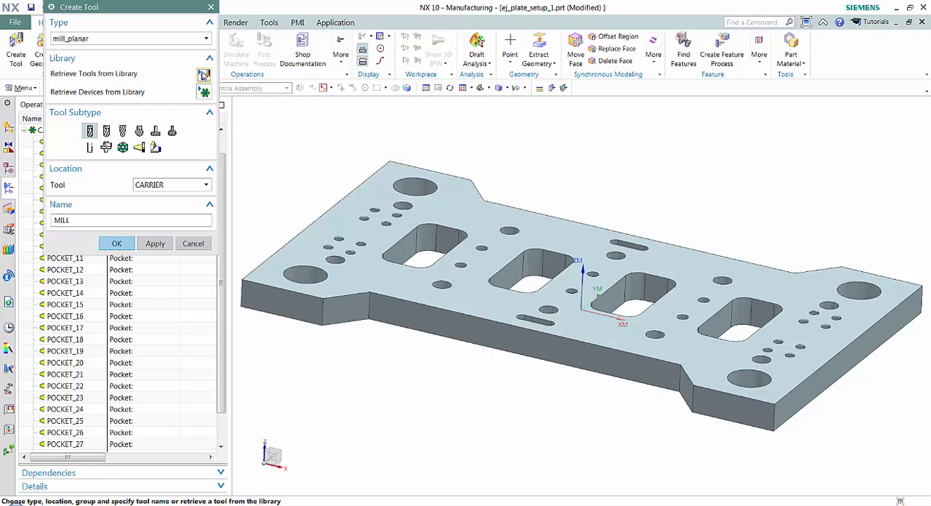
{"action": "left_click", "coordinate": [203, 74]}
{"action": "left_click", "coordinate": [56, 50]}
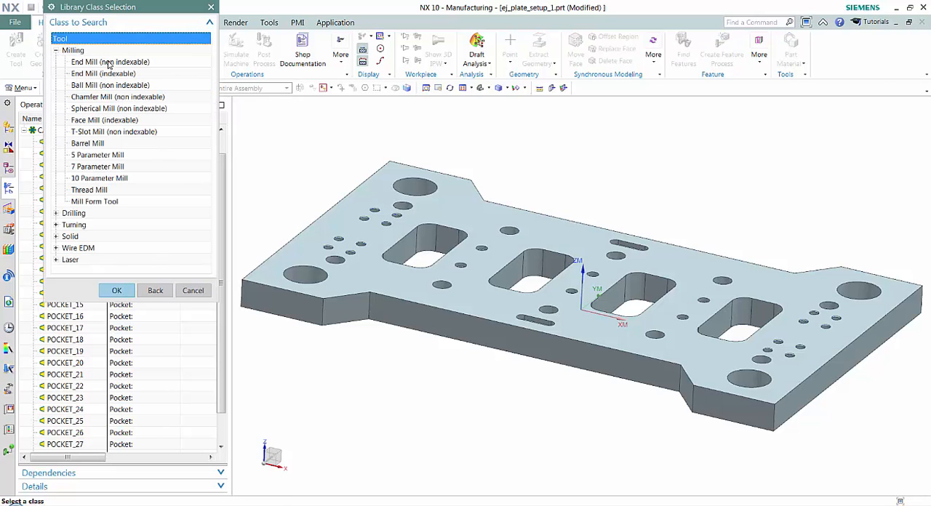
{"action": "left_click", "coordinate": [106, 62]}
{"action": "left_click", "coordinate": [116, 289]}
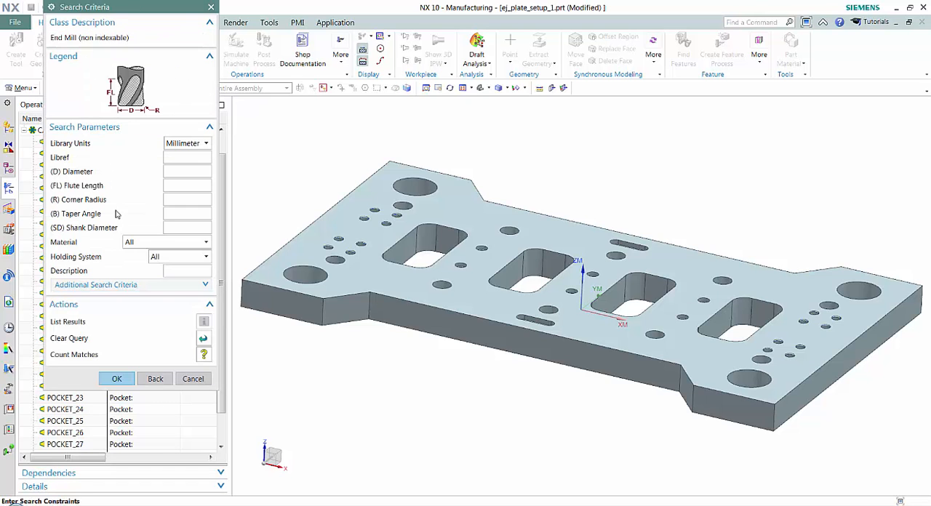
{"action": "left_click", "coordinate": [126, 379]}
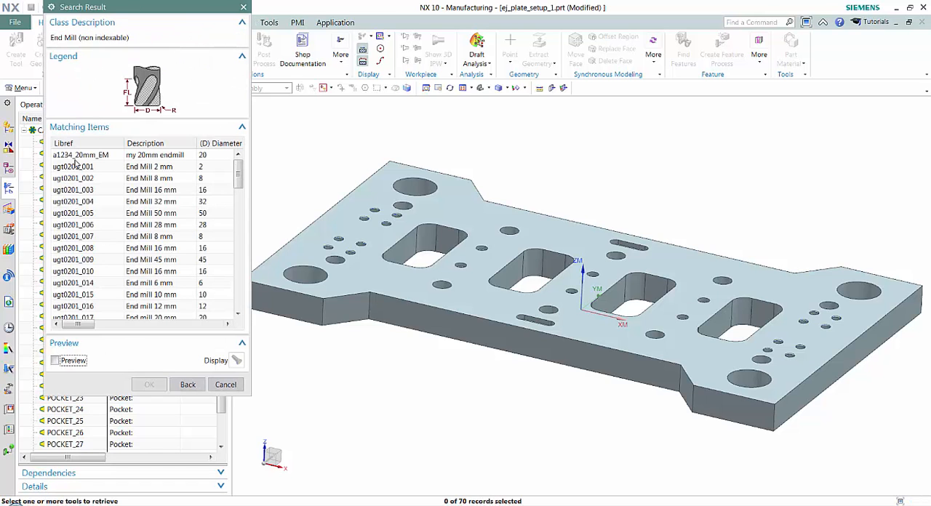
{"action": "left_click", "coordinate": [75, 157]}
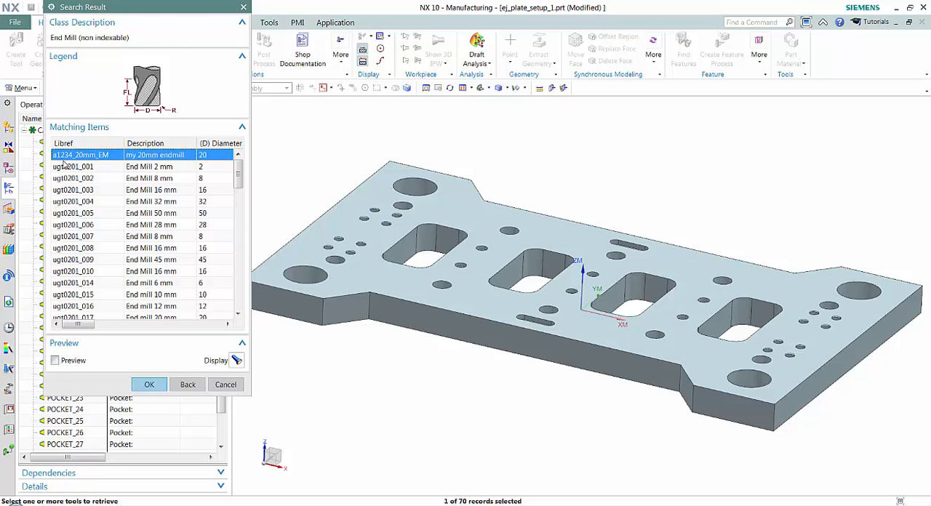
{"action": "left_click", "coordinate": [149, 384]}
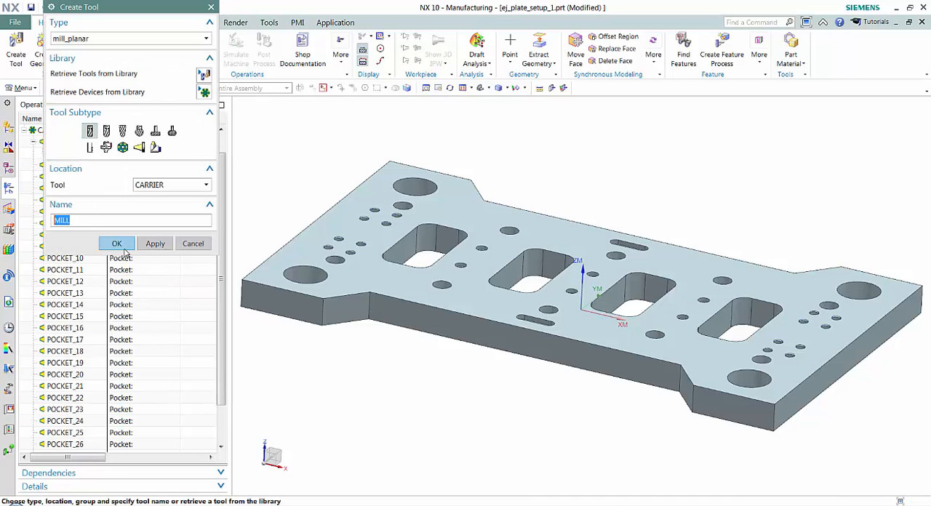
{"action": "left_click", "coordinate": [192, 247]}
Step: Open the retrieved end mill in POCKET_01, inspect its dimensions and holder preview over the plate, and close its definition
{"action": "left_click", "coordinate": [73, 154]}
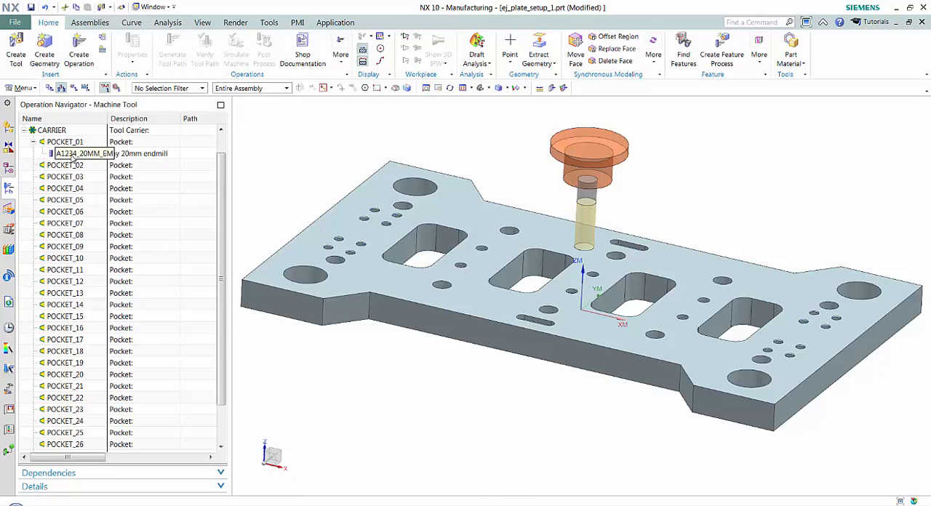
{"action": "double_click", "coordinate": [49, 154]}
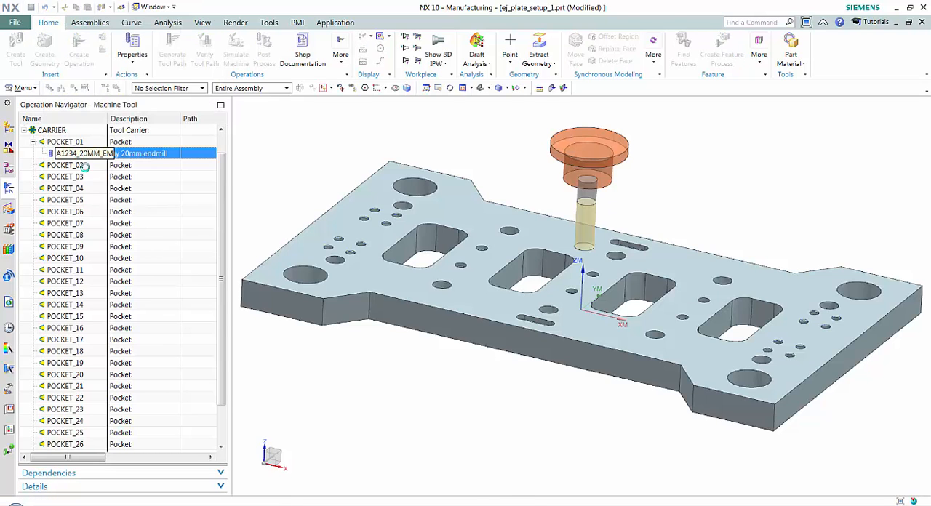
{"action": "left_click_drag", "start_coordinate": [148, 9], "coordinate": [237, 16]}
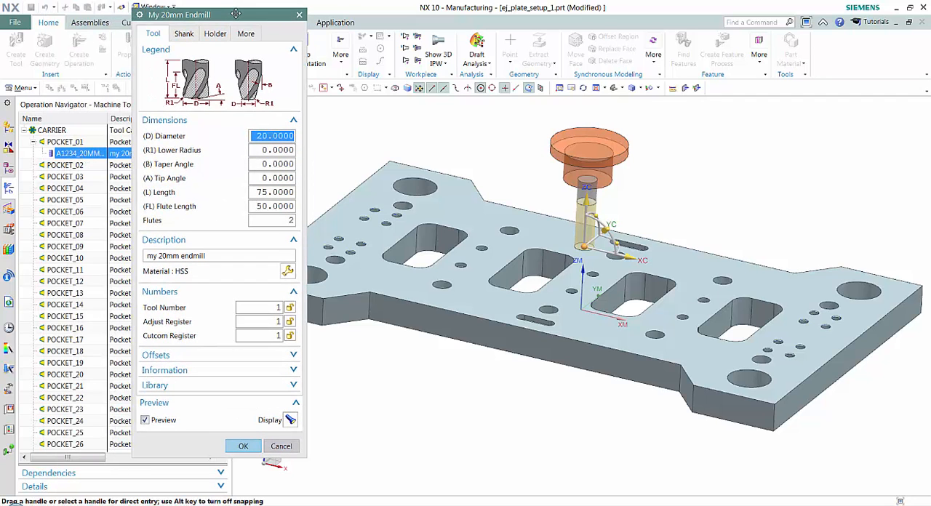
{"action": "scroll", "coordinate": [579, 195], "scroll_direction": "down", "scroll_amount": 2}
{"action": "scroll", "coordinate": [580, 195], "scroll_direction": "up", "scroll_amount": 3}
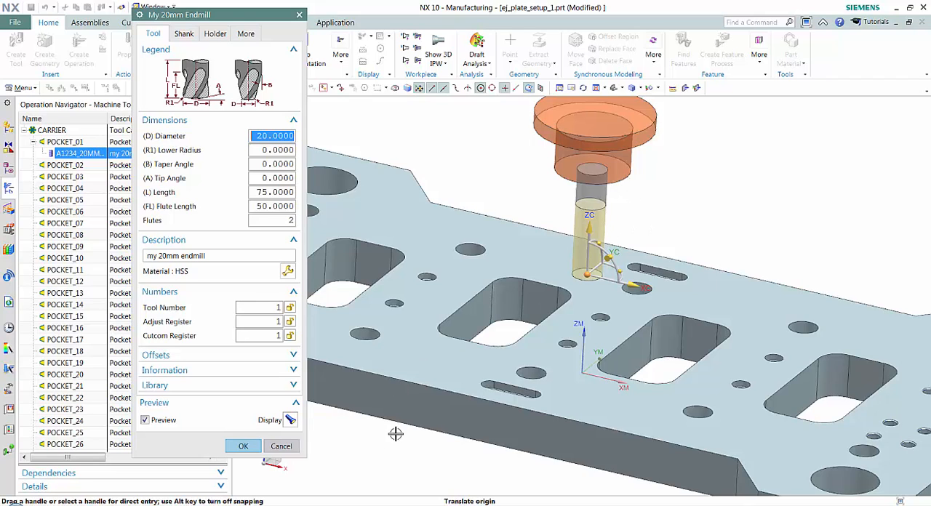
{"action": "left_click", "coordinate": [243, 447]}
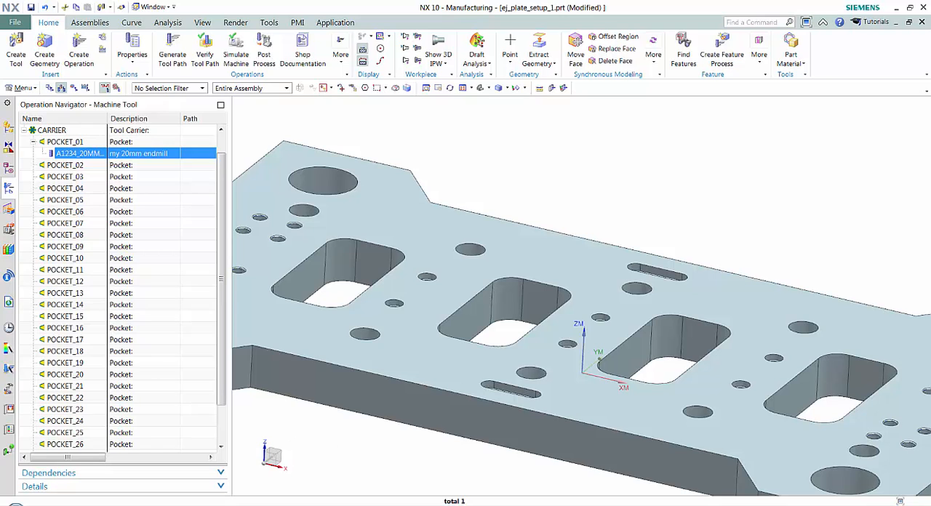
Step: Switch to the metric tool library folder in Windows Explorer, show its full path, and open tool_database.dat in Notepad
{"action": "left_click", "coordinate": [364, 505]}
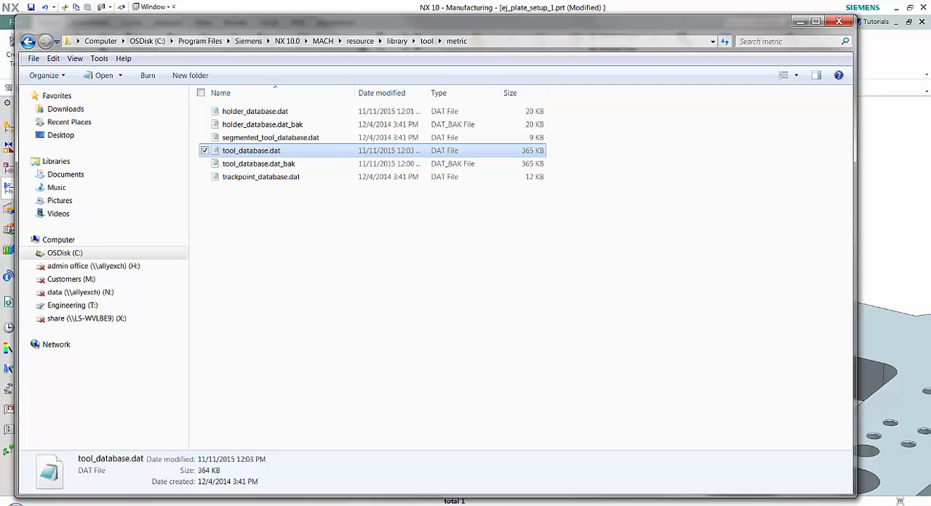
{"action": "left_click", "coordinate": [496, 45]}
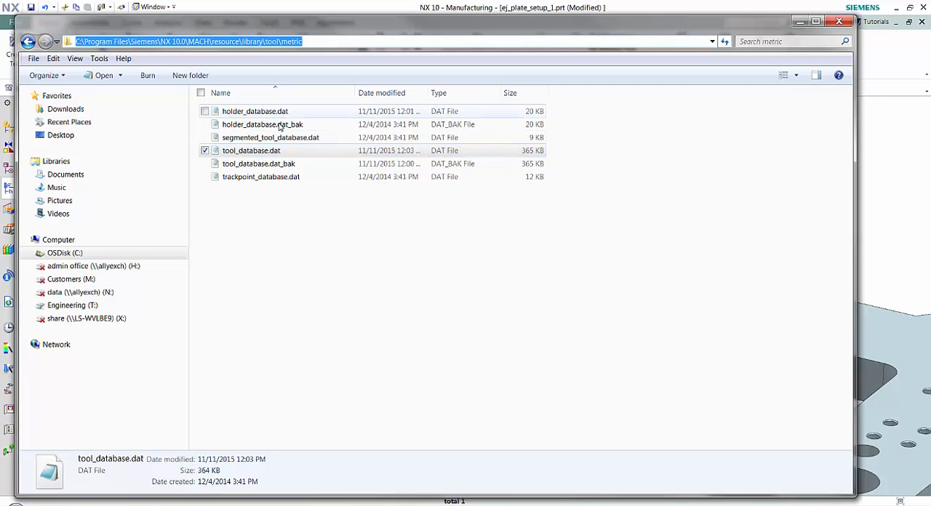
{"action": "right_click", "coordinate": [233, 155]}
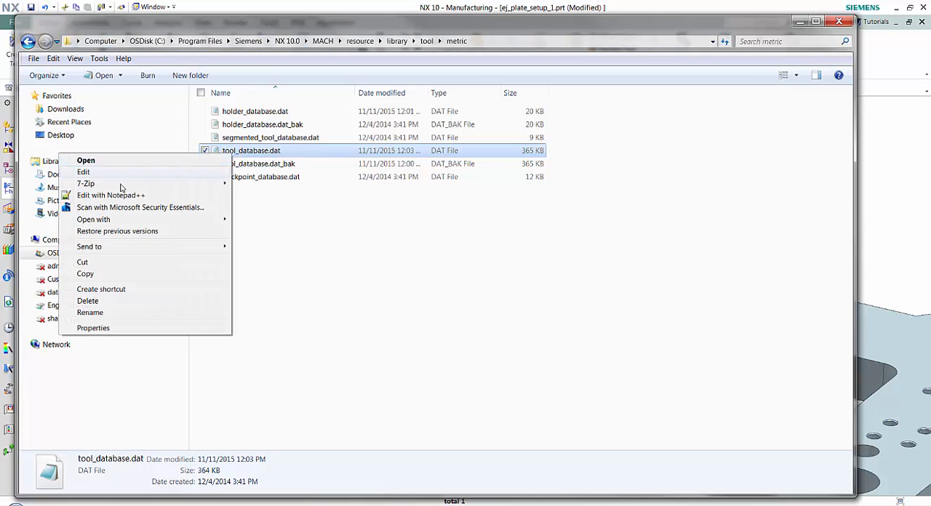
{"action": "left_click", "coordinate": [120, 160]}
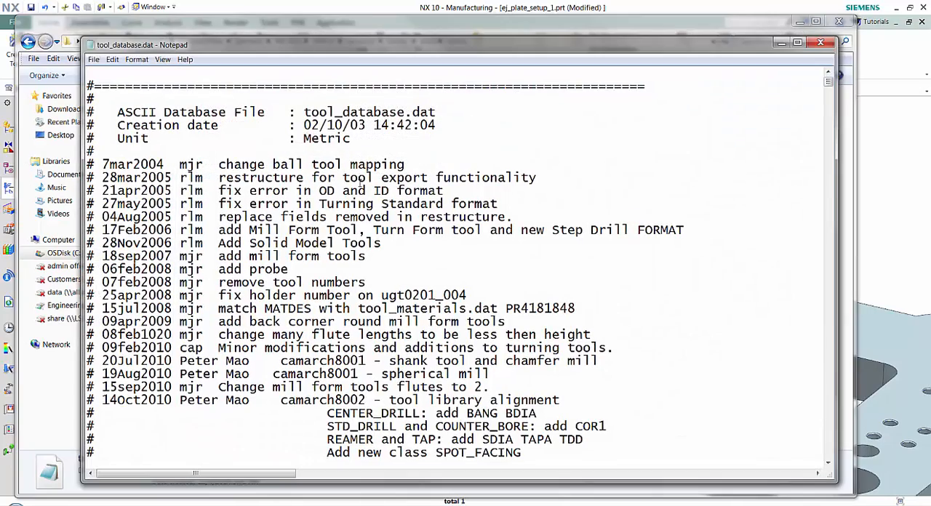
Step: Delete the a1234_20mm_EM record and its leftover blank line from the END_MILL_NON_INDEXABLE class of the tool database
{"action": "scroll", "coordinate": [654, 218], "scroll_direction": "down", "scroll_amount": 16}
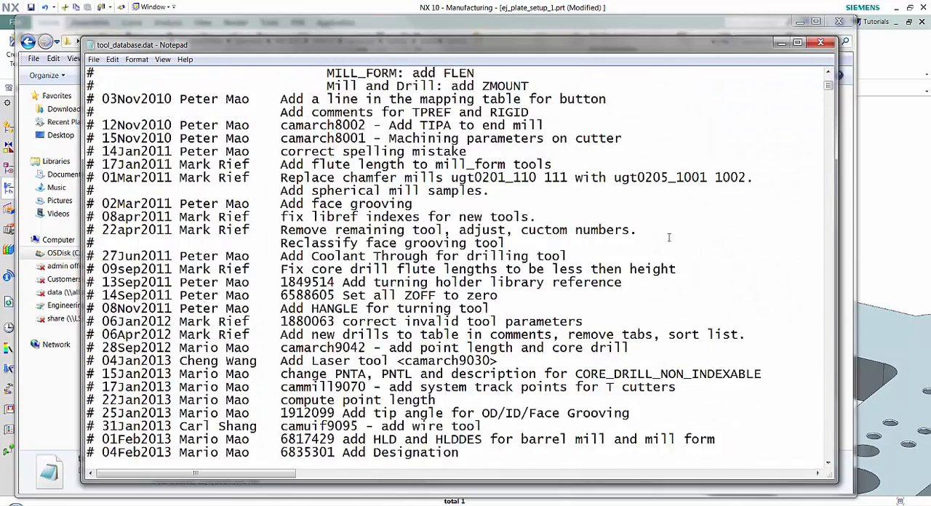
{"action": "scroll", "coordinate": [625, 214], "scroll_direction": "down", "scroll_amount": 19}
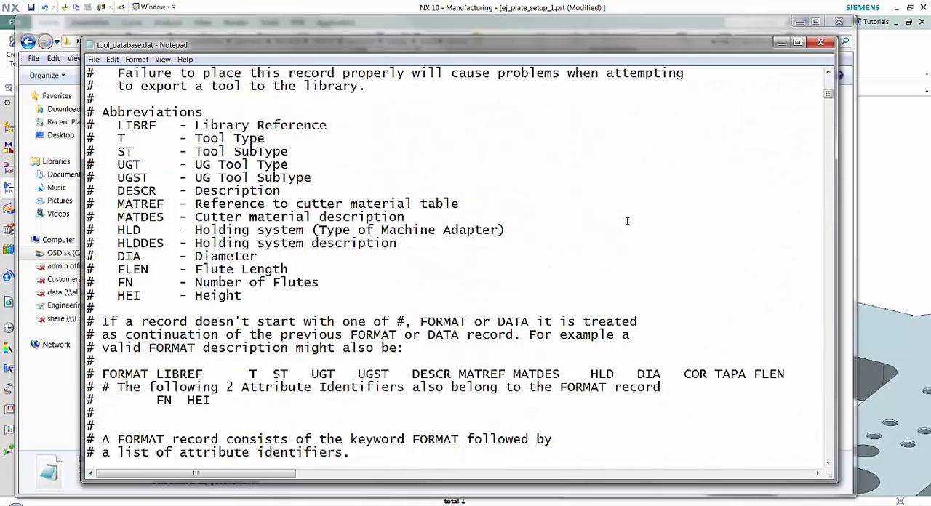
{"action": "scroll", "coordinate": [436, 211], "scroll_direction": "down", "scroll_amount": 20}
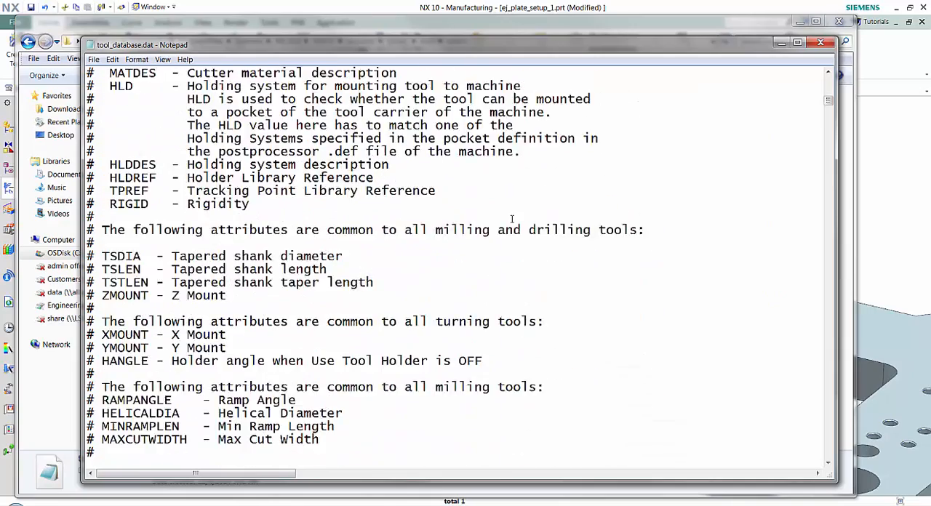
{"action": "scroll", "coordinate": [511, 218], "scroll_direction": "down", "scroll_amount": 19}
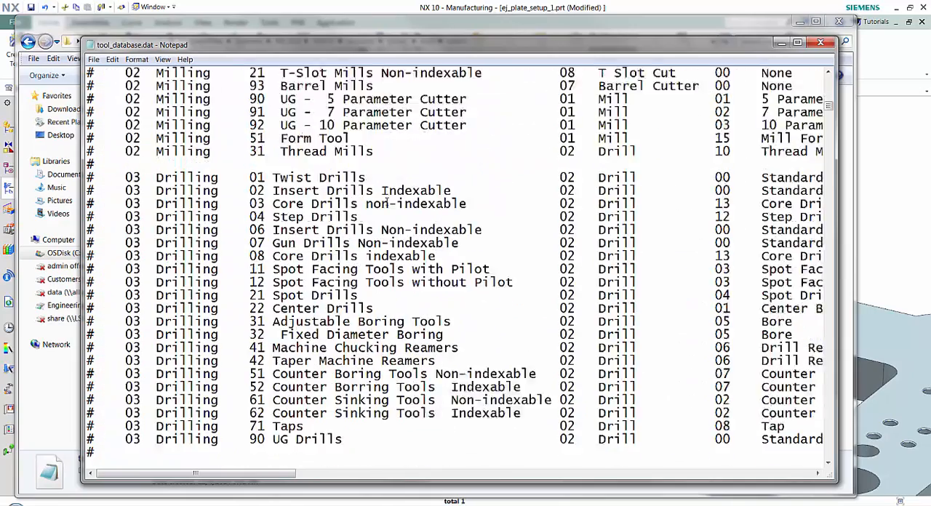
{"action": "scroll", "coordinate": [387, 210], "scroll_direction": "down", "scroll_amount": 13}
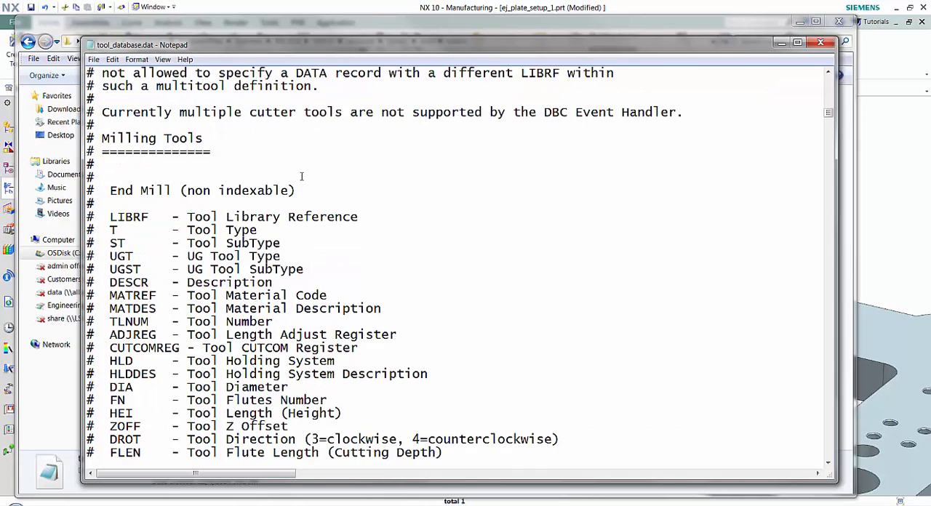
{"action": "scroll", "coordinate": [301, 176], "scroll_direction": "down", "scroll_amount": 8}
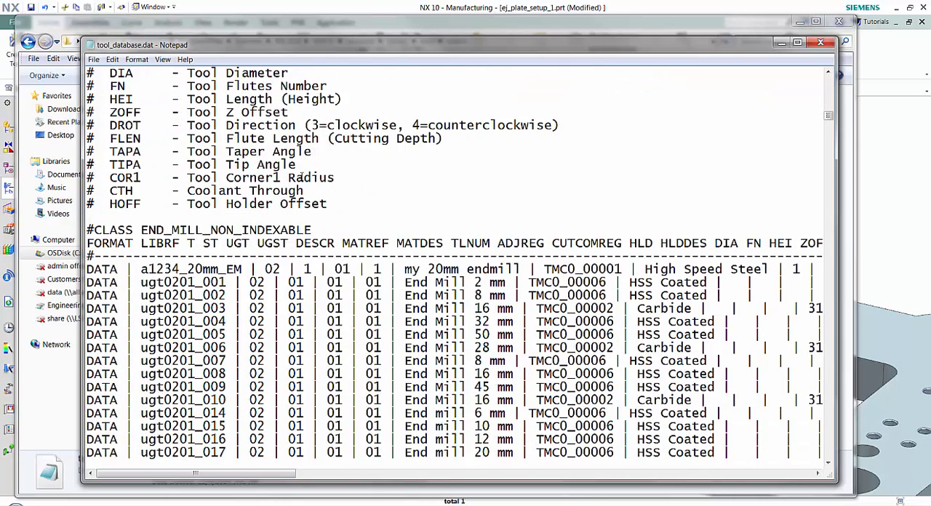
{"action": "scroll", "coordinate": [302, 177], "scroll_direction": "down", "scroll_amount": 1}
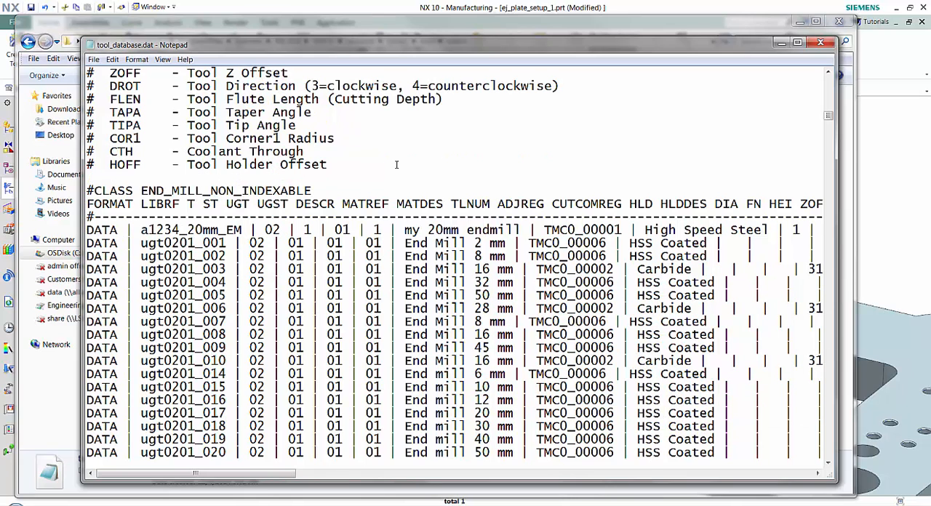
{"action": "scroll", "coordinate": [458, 167], "scroll_direction": "down", "scroll_amount": 1}
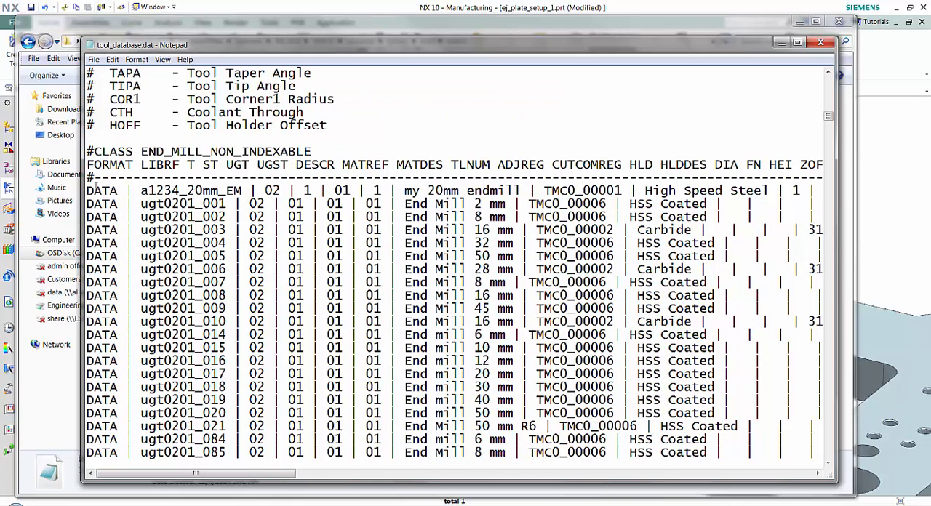
{"action": "left_click", "coordinate": [88, 191]}
{"action": "left_click_drag", "start_coordinate": [88, 191], "coordinate": [833, 194]}
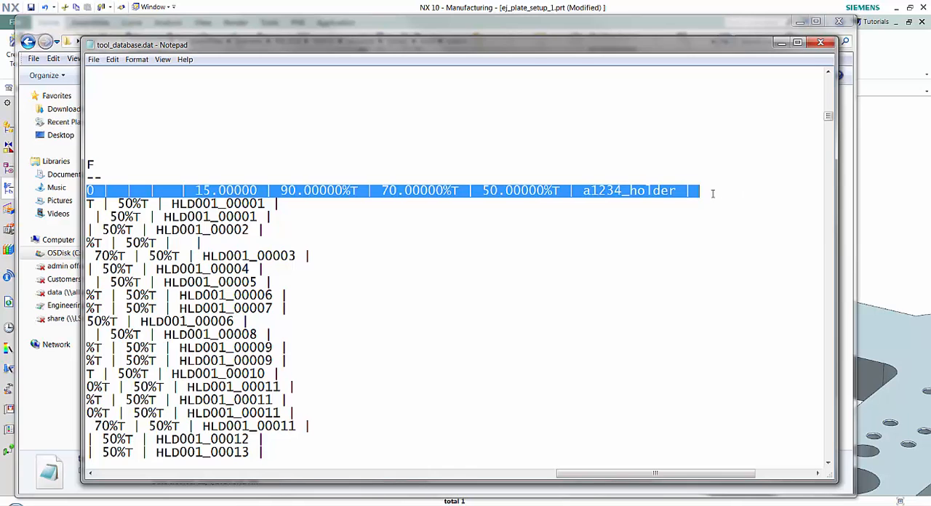
{"action": "key", "text": "Delete"}
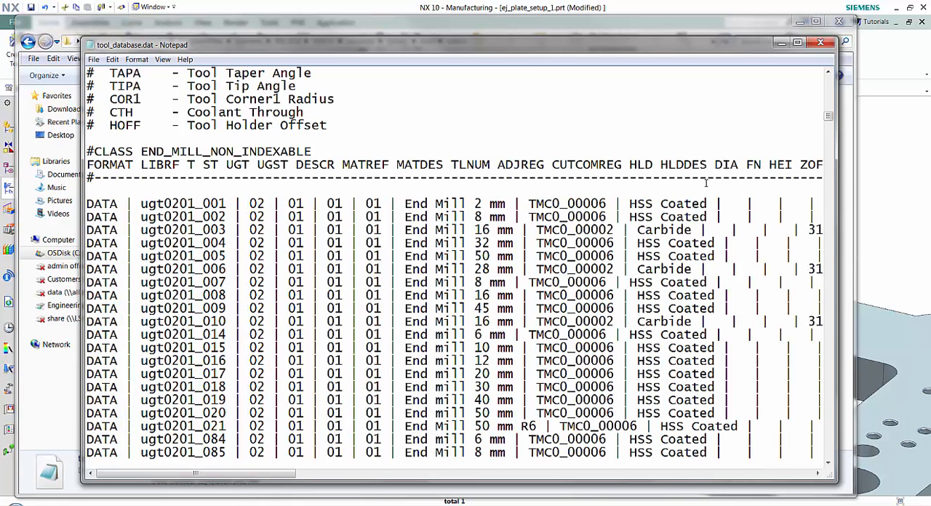
{"action": "key", "text": "Delete"}
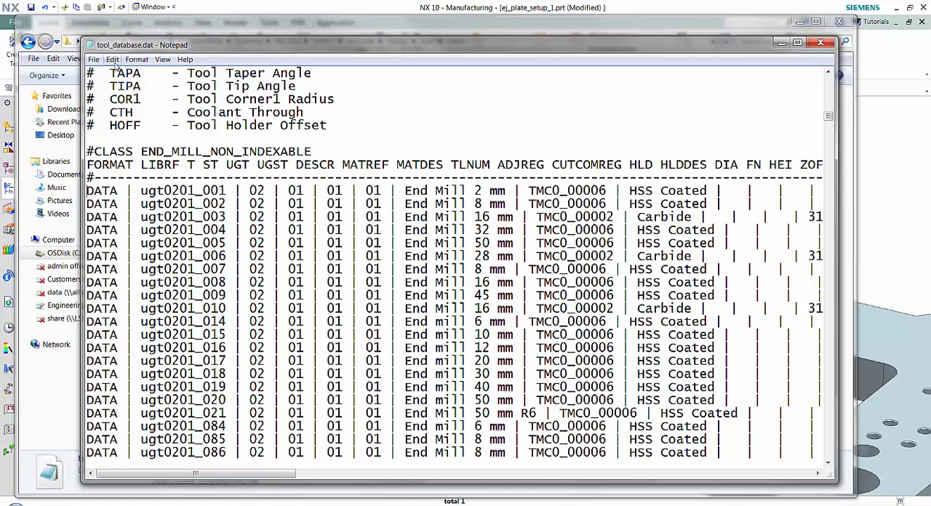
Step: Save the edited tool_database.dat, close it, and put the folder window away to return to NX
{"action": "left_click", "coordinate": [96, 63]}
{"action": "left_click", "coordinate": [54, 97]}
{"action": "left_click", "coordinate": [821, 43]}
{"action": "left_click", "coordinate": [802, 23]}
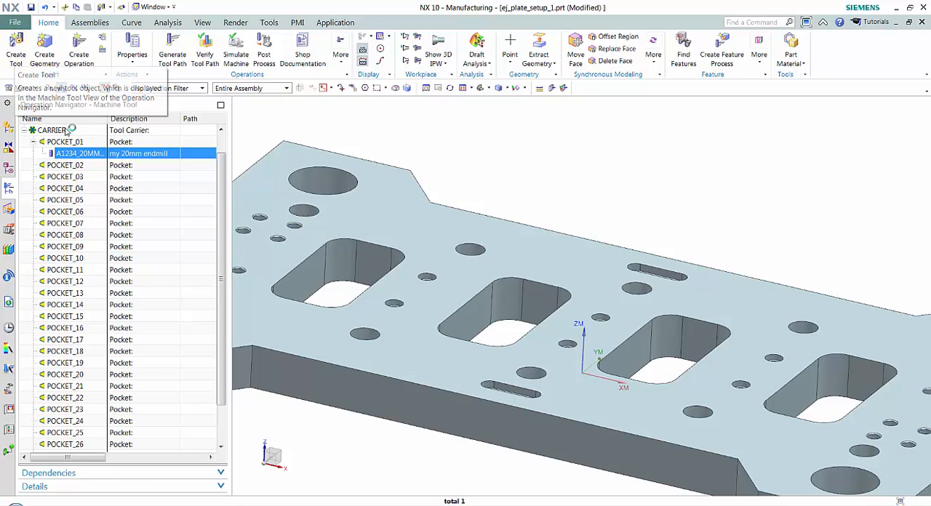
Step: Delete the 20 mm end mill from POCKET_01 and list the library tools in the End Mill (non indexable) class
{"action": "right_click", "coordinate": [77, 154]}
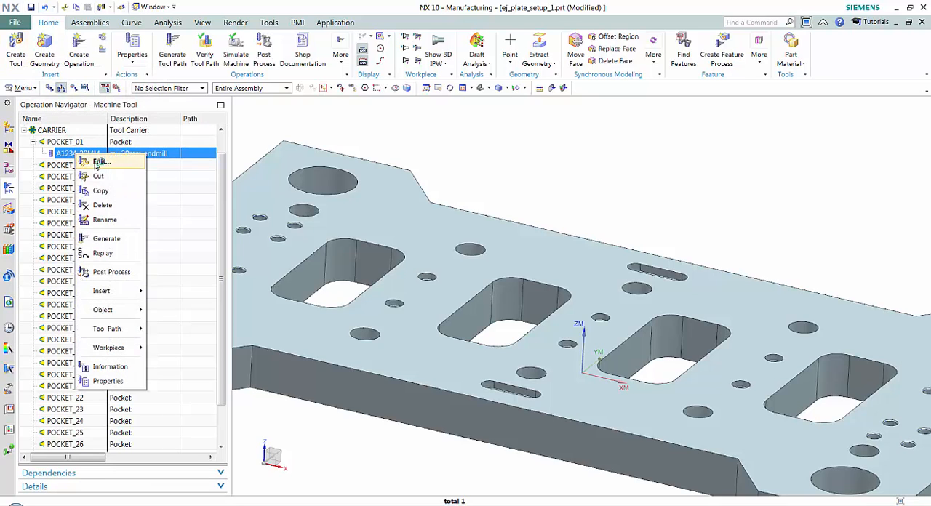
{"action": "left_click", "coordinate": [103, 205]}
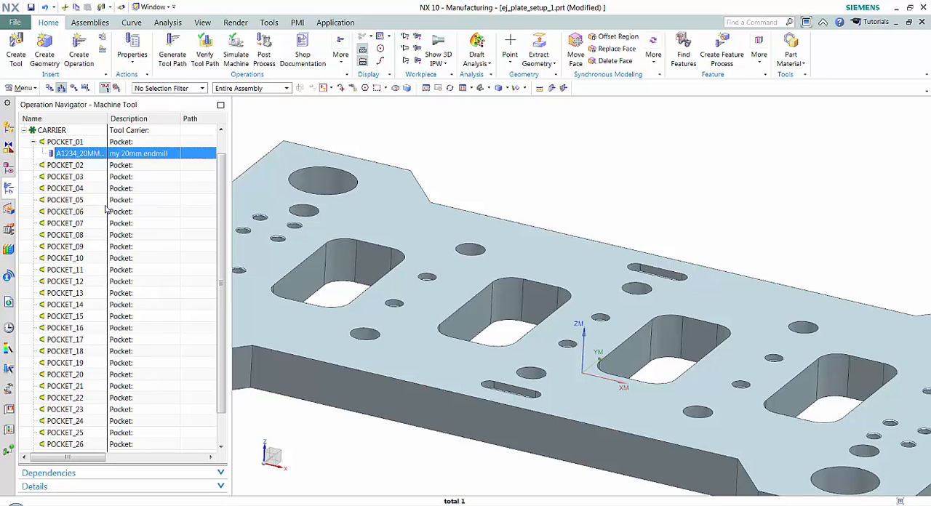
{"action": "left_click", "coordinate": [17, 58]}
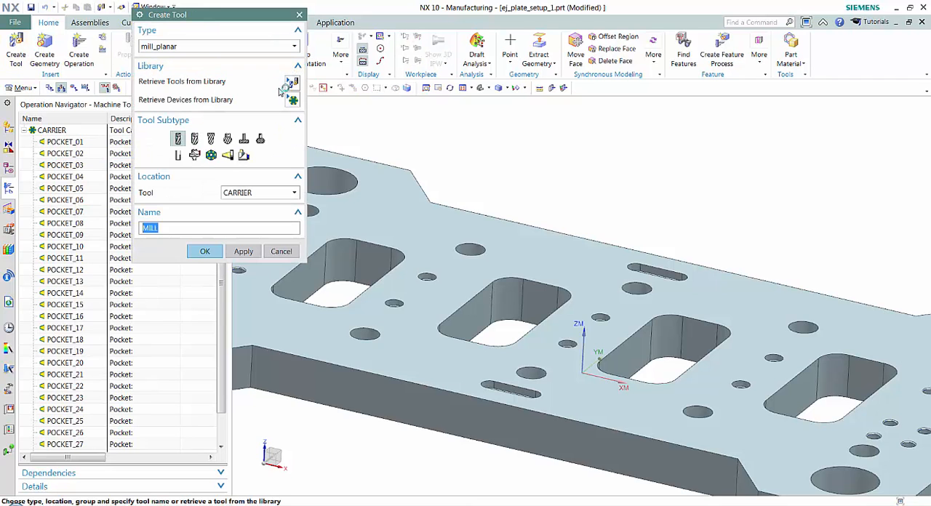
{"action": "left_click", "coordinate": [291, 83]}
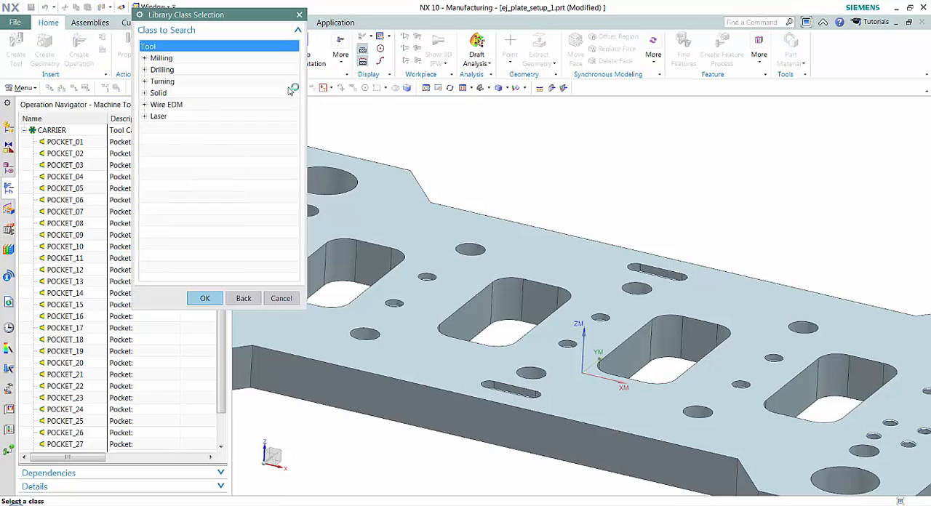
{"action": "left_click", "coordinate": [145, 58]}
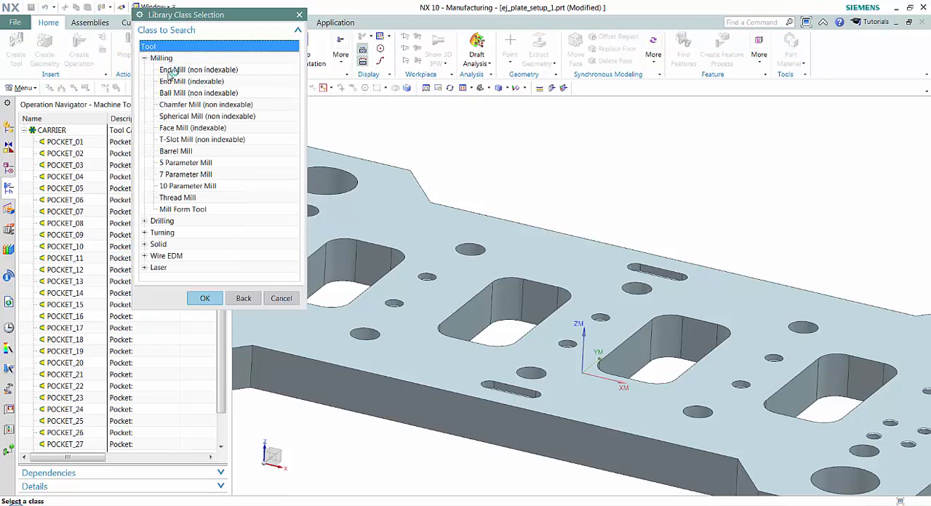
{"action": "left_click", "coordinate": [179, 71]}
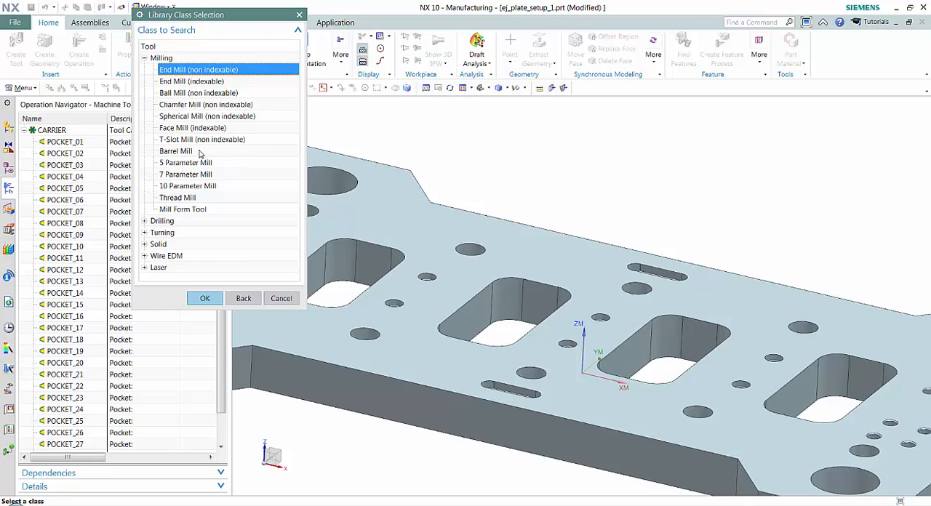
{"action": "left_click", "coordinate": [204, 298]}
{"action": "left_click", "coordinate": [204, 386]}
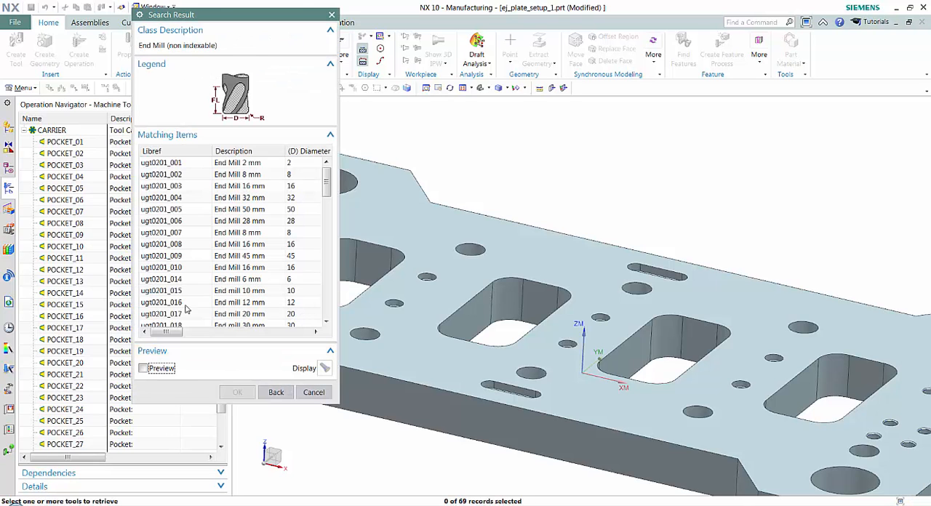
Step: Check the matching end mills for a1234_20mm_EM, repeat the unfiltered search, and cancel tool retrieval and creation
{"action": "mouse_move", "coordinate": [327, 183]}
{"action": "left_mouse_down"}
{"action": "mouse_move", "coordinate": [326, 305]}
{"action": "mouse_move", "coordinate": [326, 185]}
{"action": "left_mouse_up"}
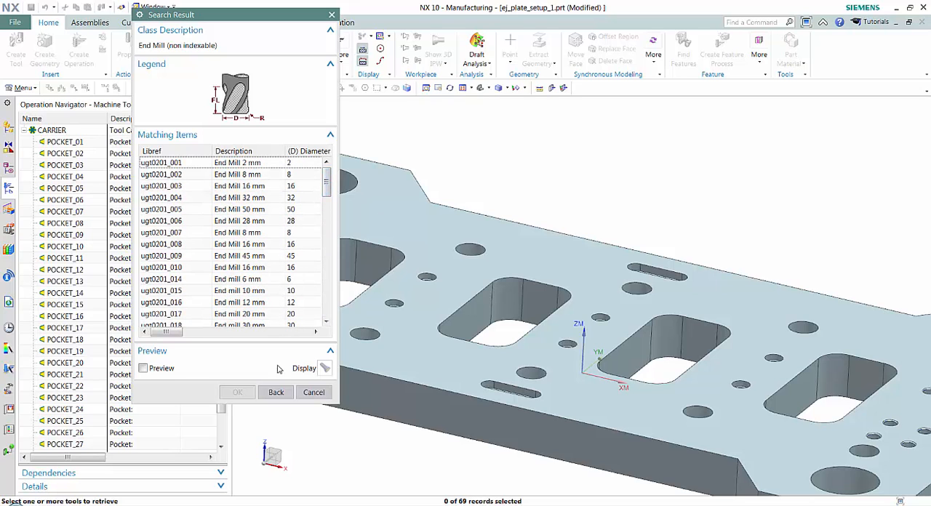
{"action": "left_click", "coordinate": [275, 393]}
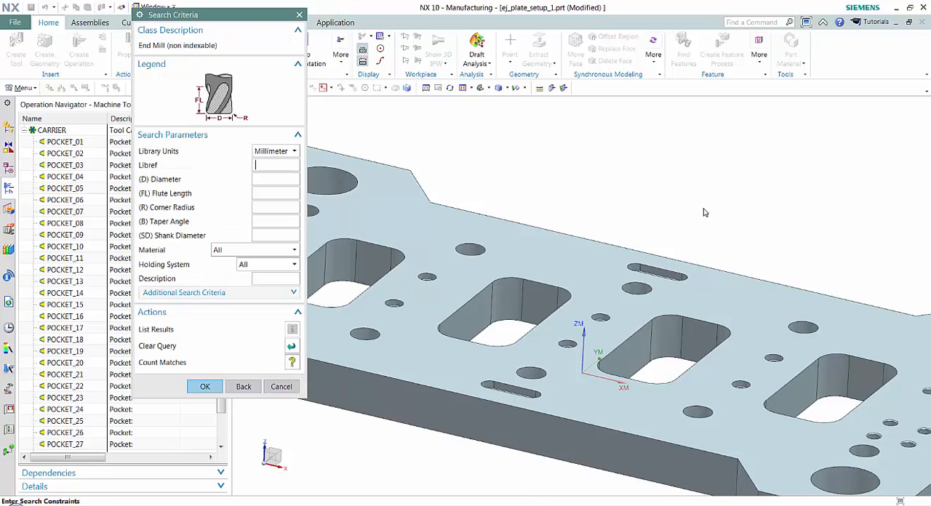
{"action": "left_click", "coordinate": [204, 386]}
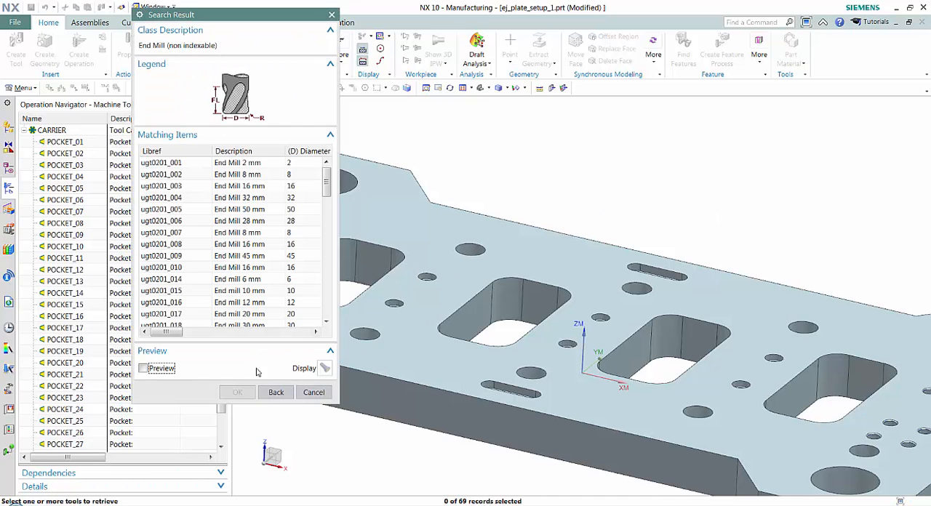
{"action": "left_click", "coordinate": [314, 392]}
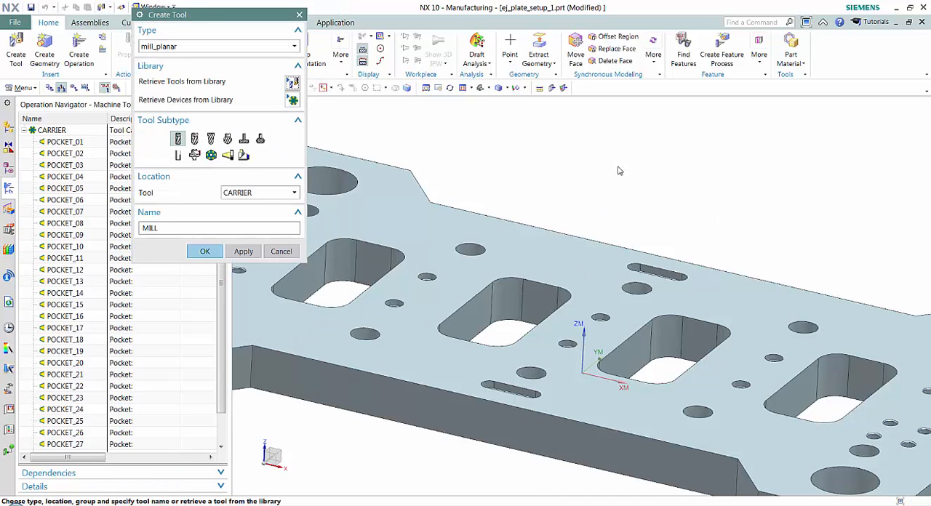
{"action": "left_click", "coordinate": [304, 251]}
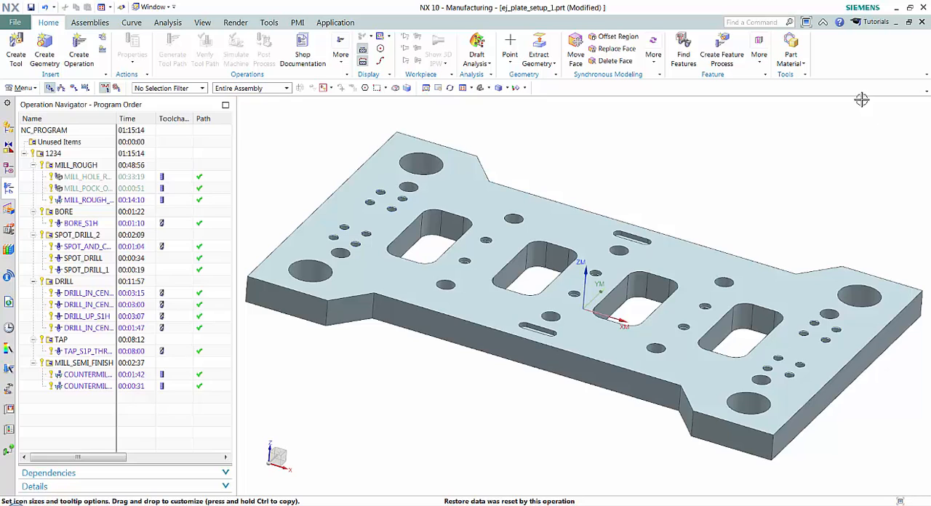
Step: Customize the interface by setting the Top/Bottom Border Bars icon size to Small
{"action": "right_click", "coordinate": [855, 74]}
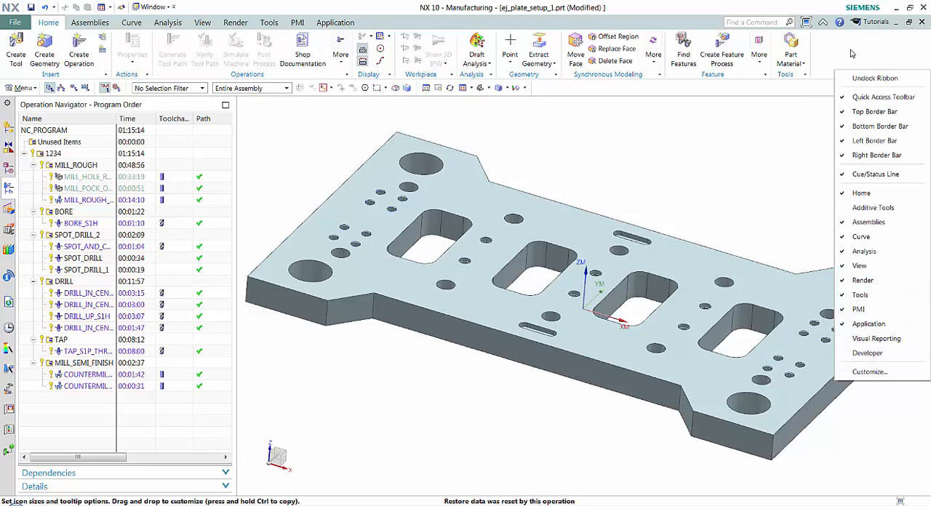
{"action": "left_click", "coordinate": [876, 373]}
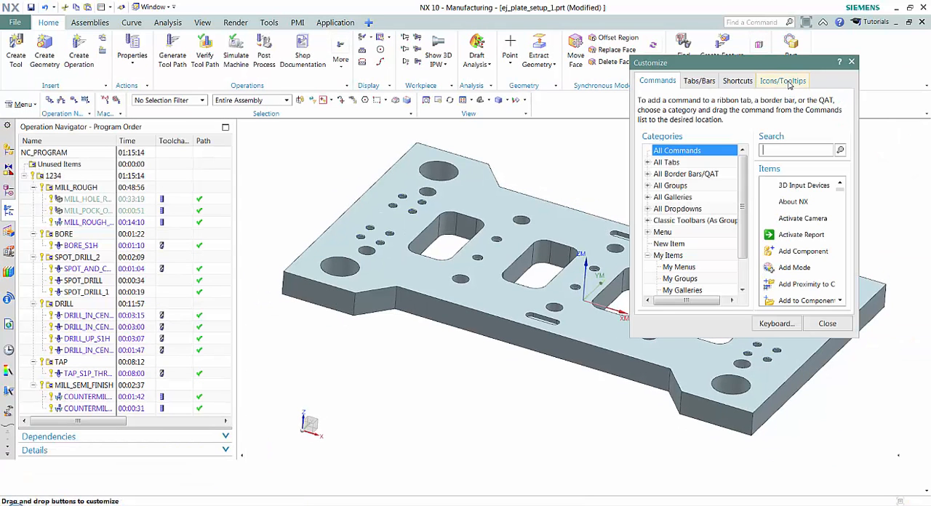
{"action": "left_click", "coordinate": [788, 83]}
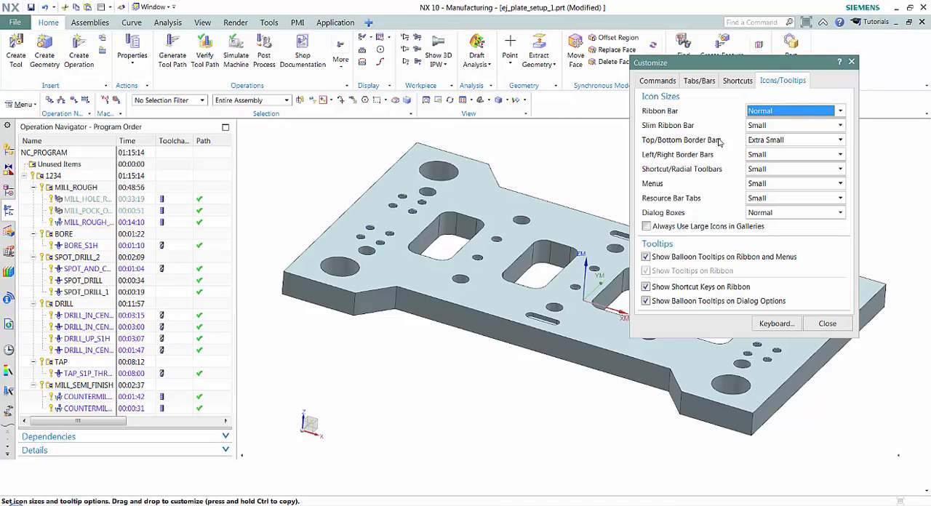
{"action": "left_click", "coordinate": [770, 142]}
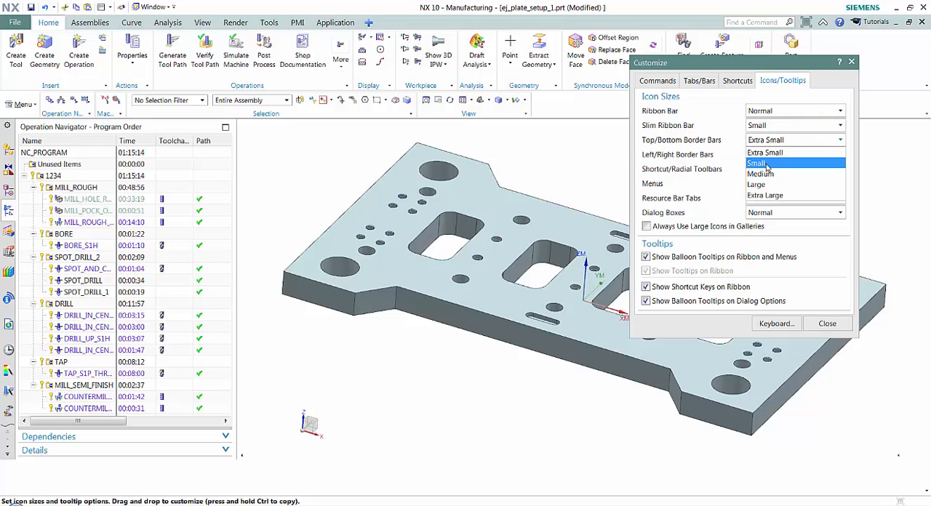
{"action": "left_click", "coordinate": [770, 164]}
{"action": "left_click", "coordinate": [827, 323]}
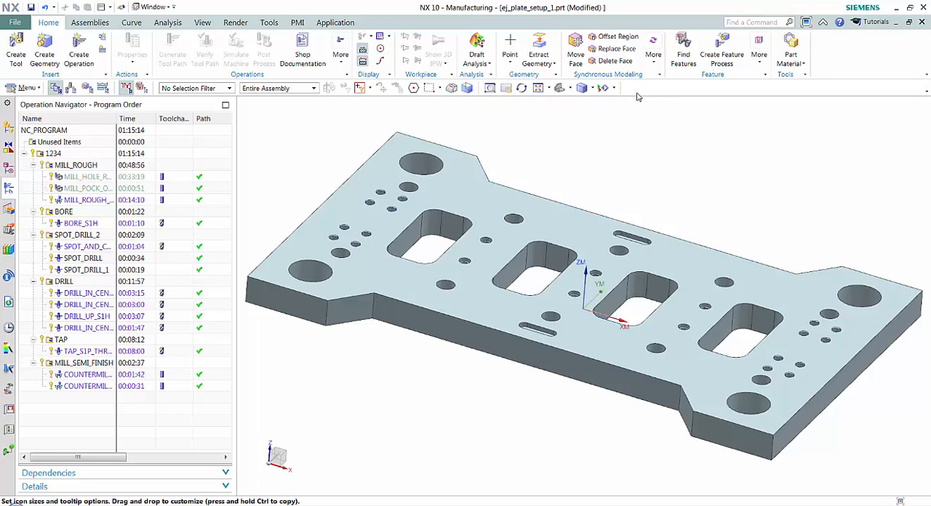
Step: Add the Measure Angle, Simple Diameter and Simple Radius analysis commands to the Top Border Bar
{"action": "left_click", "coordinate": [168, 23]}
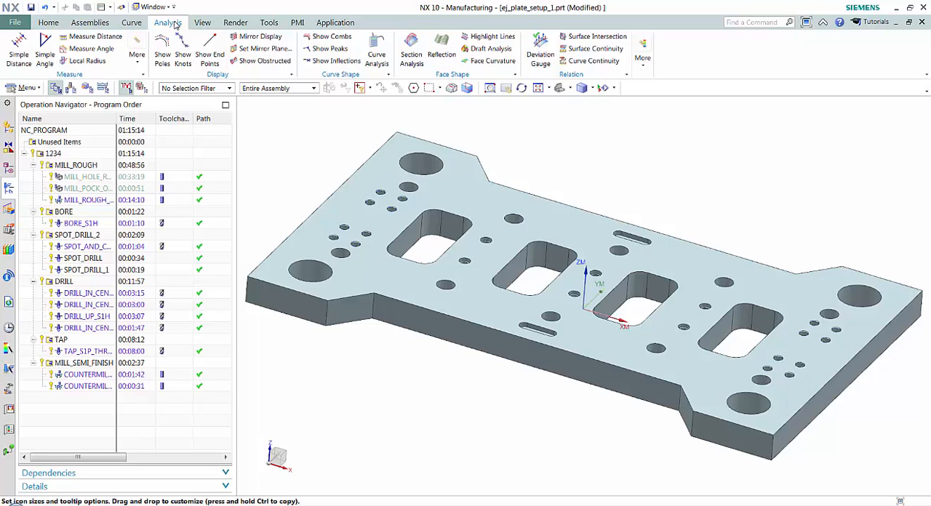
{"action": "right_click", "coordinate": [86, 52]}
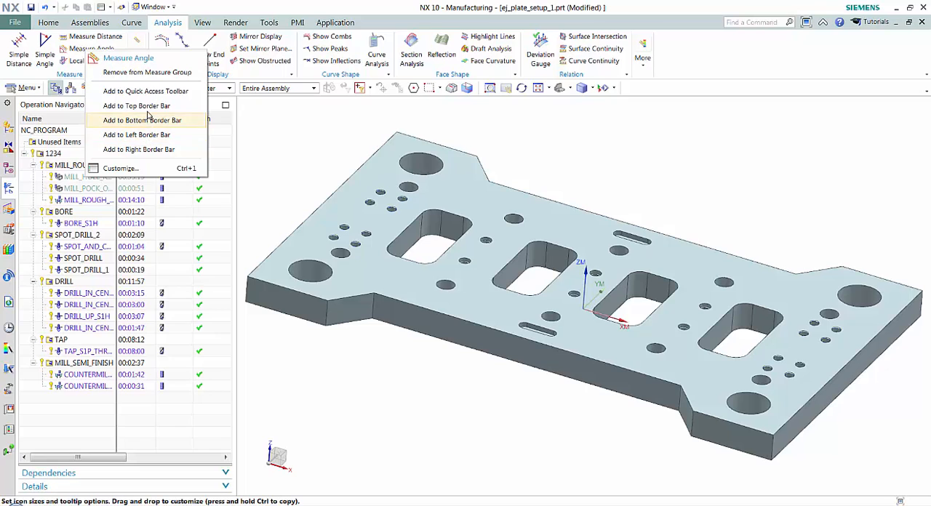
{"action": "left_click", "coordinate": [149, 109]}
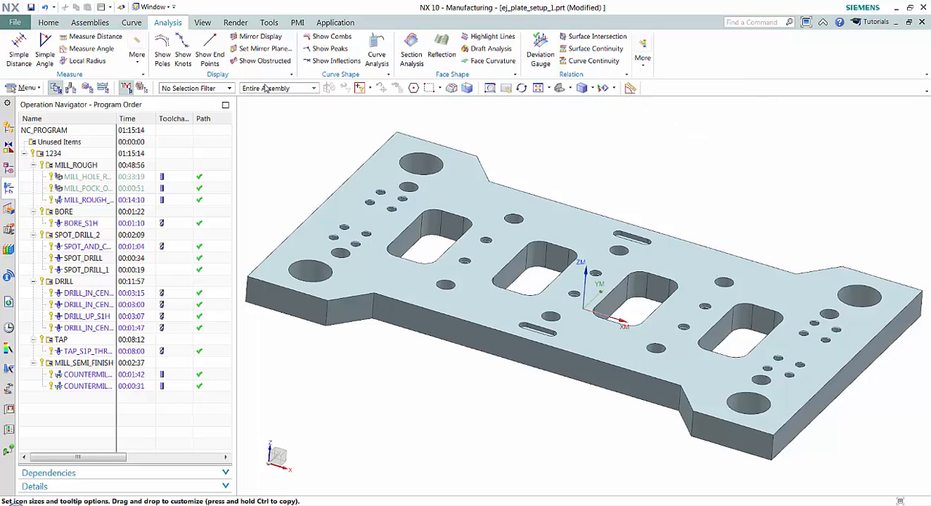
{"action": "left_click", "coordinate": [136, 57]}
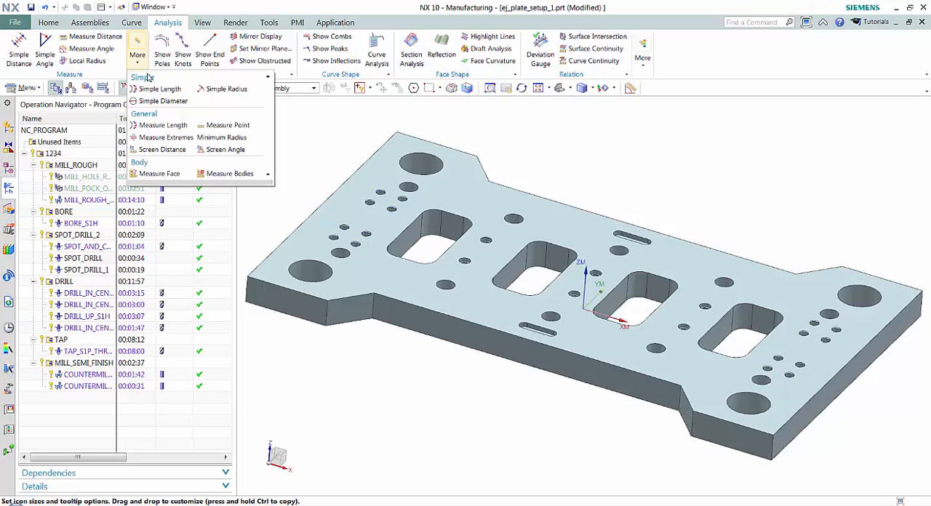
{"action": "right_click", "coordinate": [151, 106]}
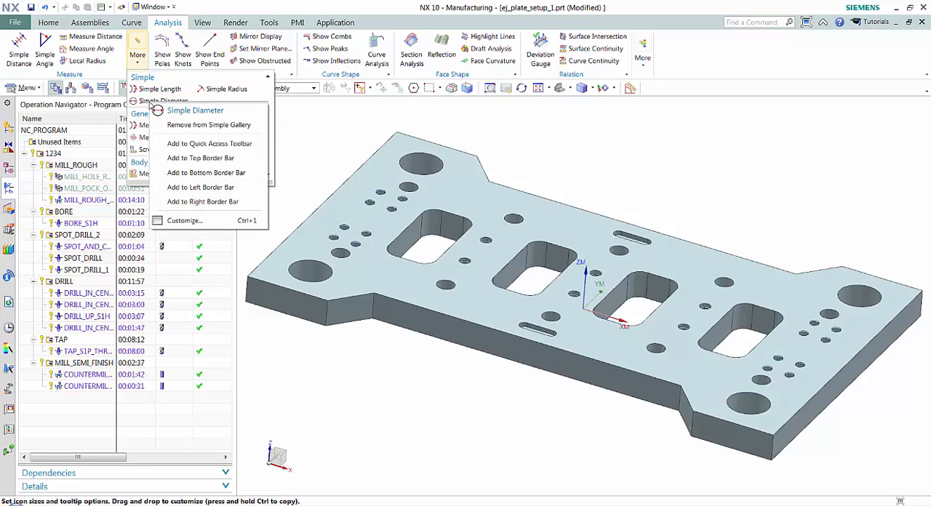
{"action": "left_click", "coordinate": [209, 162]}
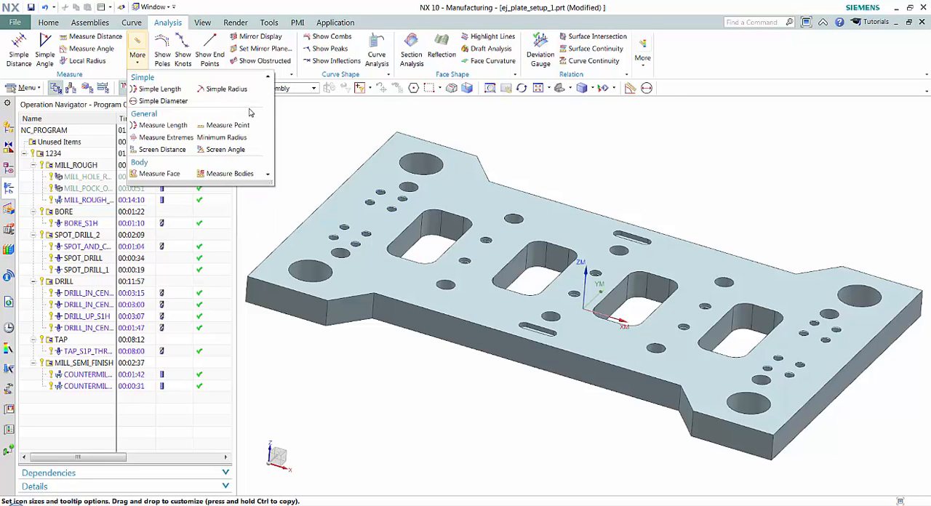
{"action": "right_click", "coordinate": [226, 90]}
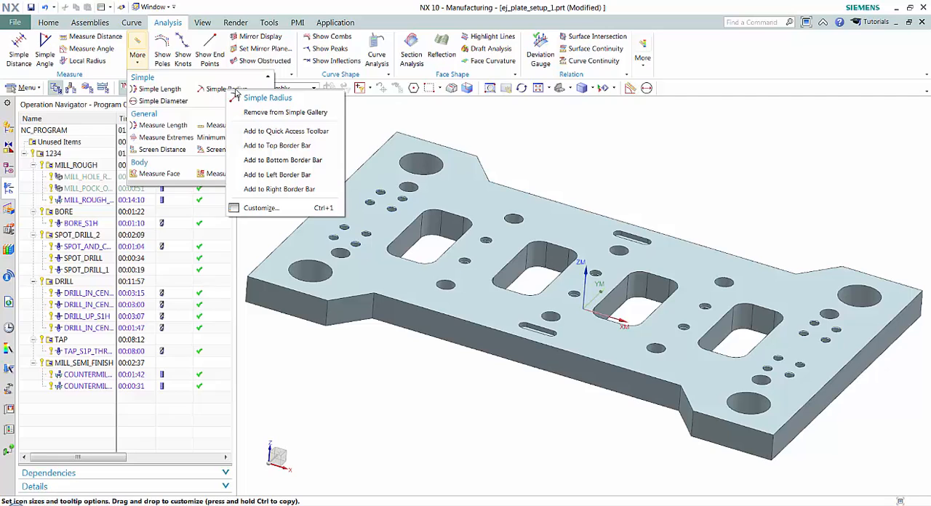
{"action": "left_click", "coordinate": [283, 146]}
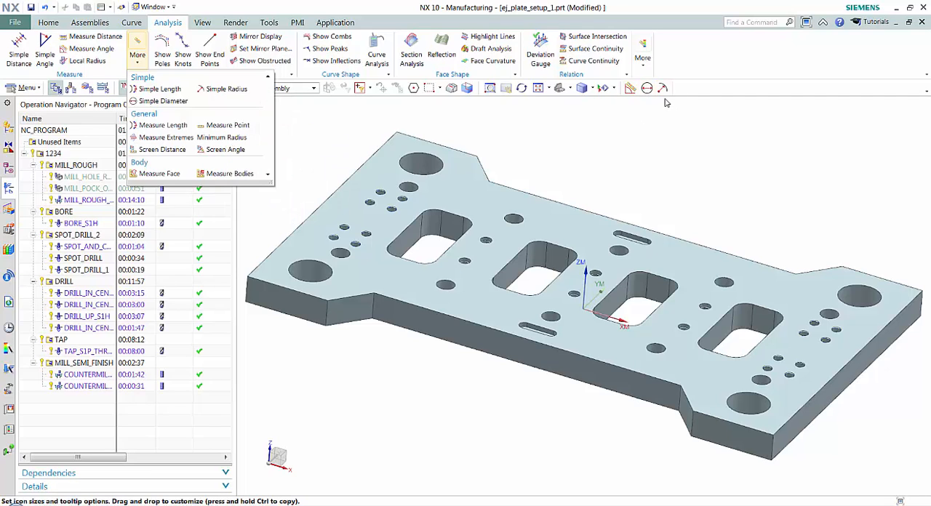
{"action": "left_click", "coordinate": [709, 63]}
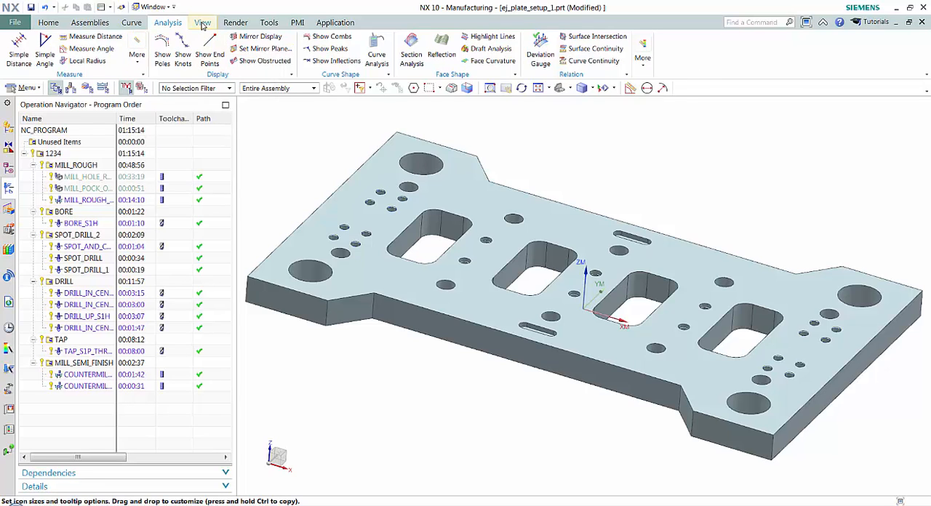
Step: Add the Edit Section and Clip Section view commands to the Right Border Bar
{"action": "left_click", "coordinate": [203, 24]}
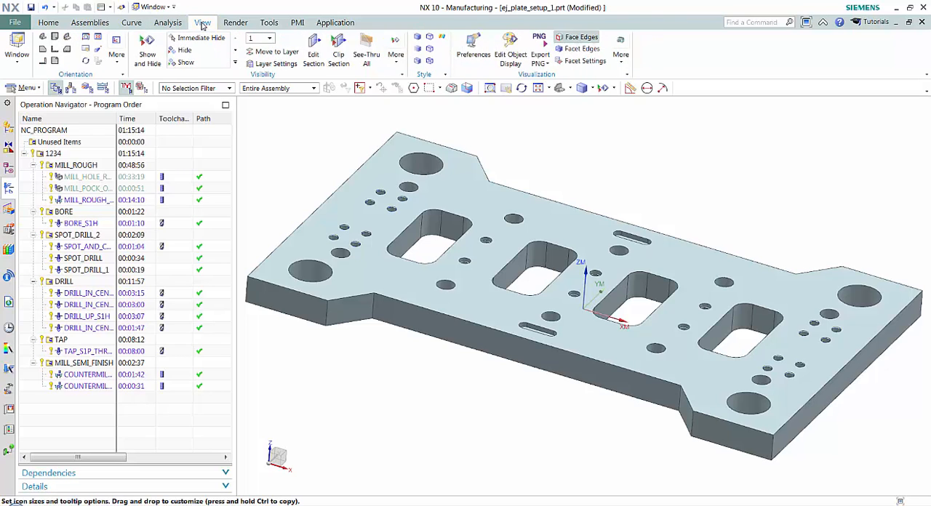
{"action": "right_click", "coordinate": [318, 56]}
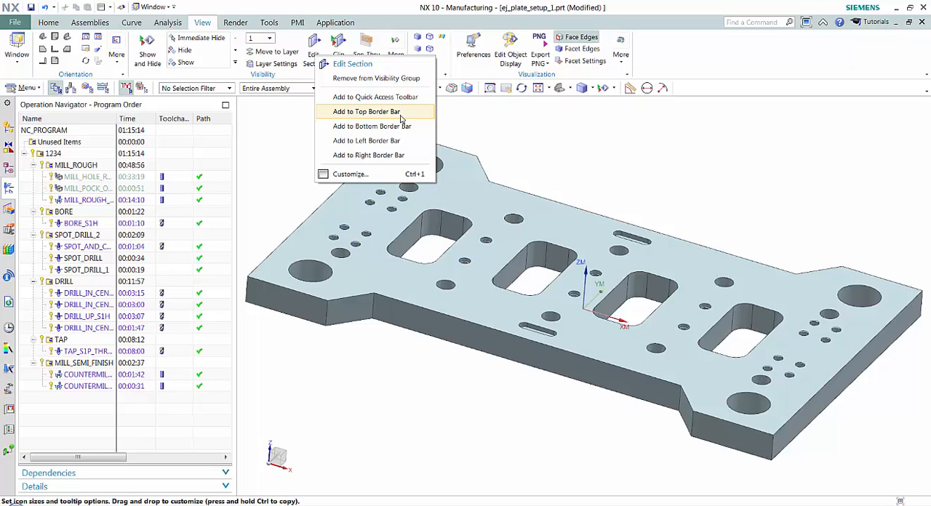
{"action": "left_click", "coordinate": [384, 155]}
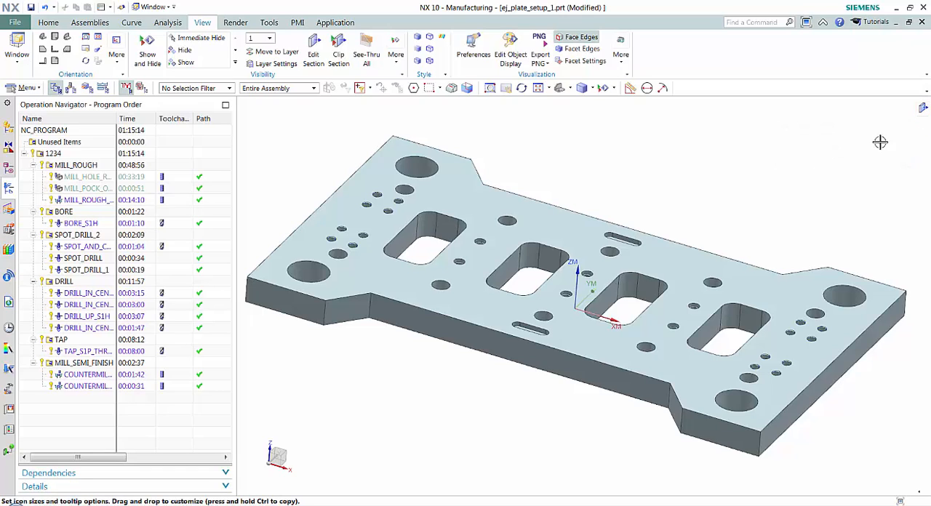
{"action": "right_click", "coordinate": [342, 62]}
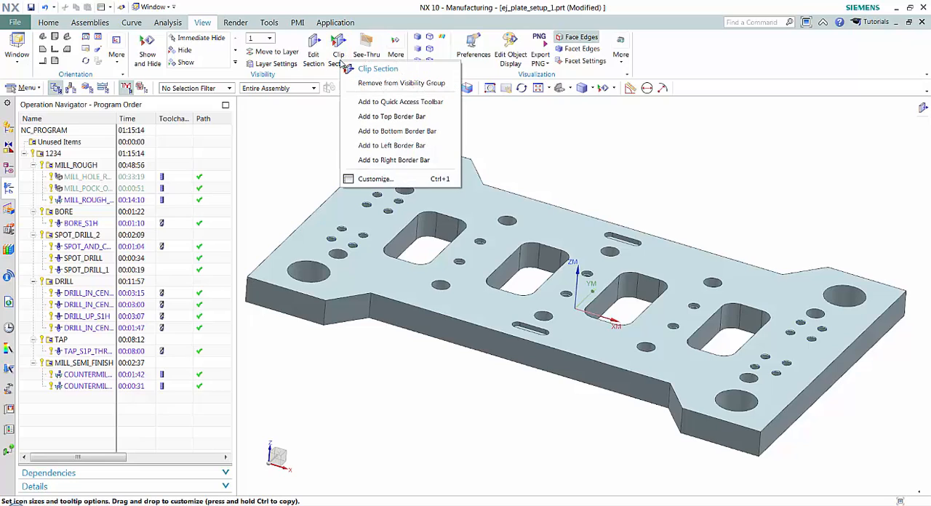
{"action": "left_click", "coordinate": [393, 160]}
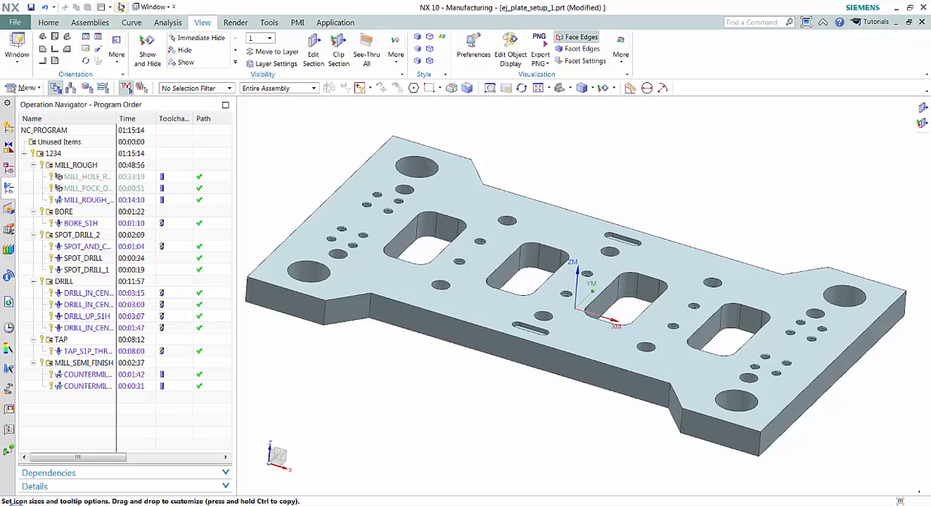
Step: Add the Line and Arc/Circle commands and the Curve Gallery to the Left Border Bar
{"action": "left_click", "coordinate": [131, 23]}
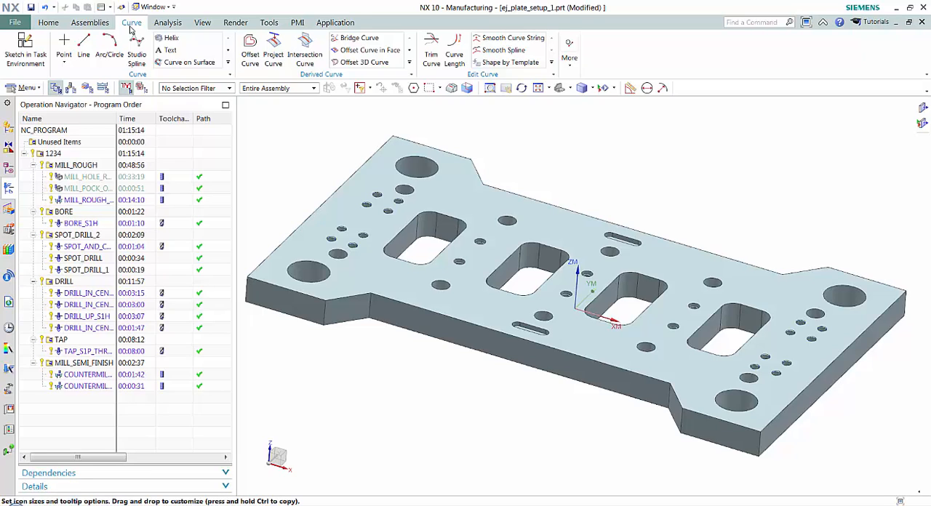
{"action": "right_click", "coordinate": [87, 47]}
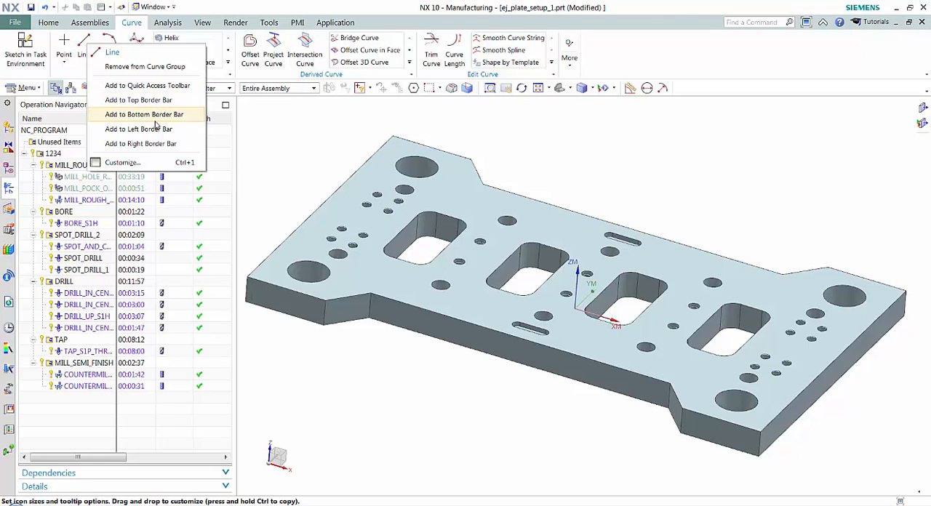
{"action": "left_click", "coordinate": [152, 131]}
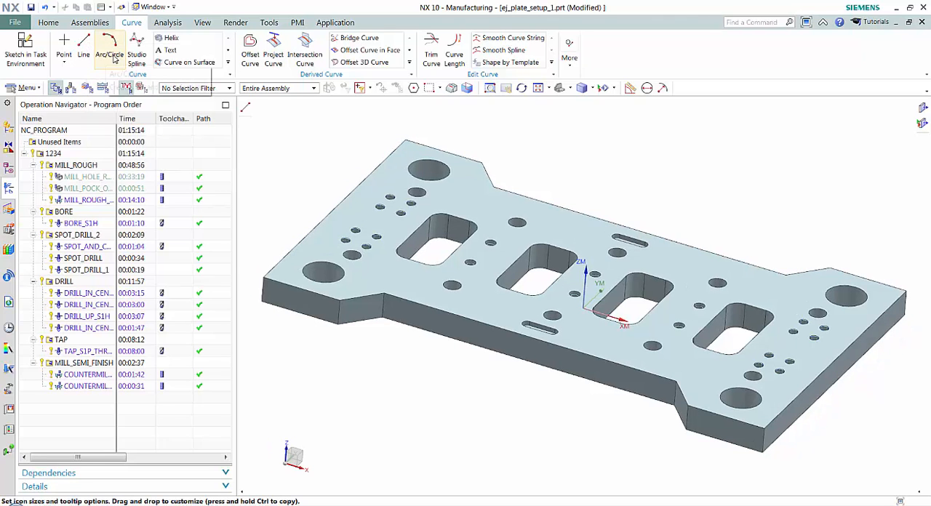
{"action": "right_click", "coordinate": [115, 56]}
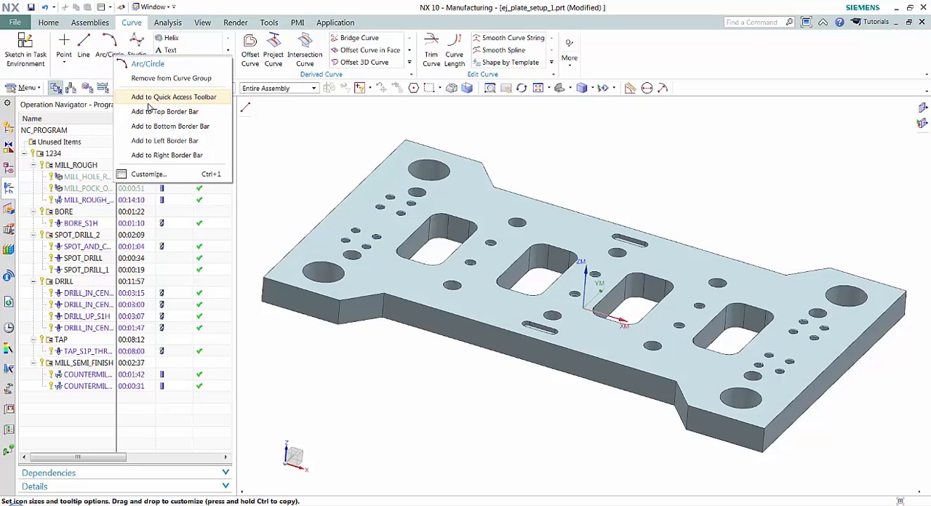
{"action": "left_click", "coordinate": [149, 141]}
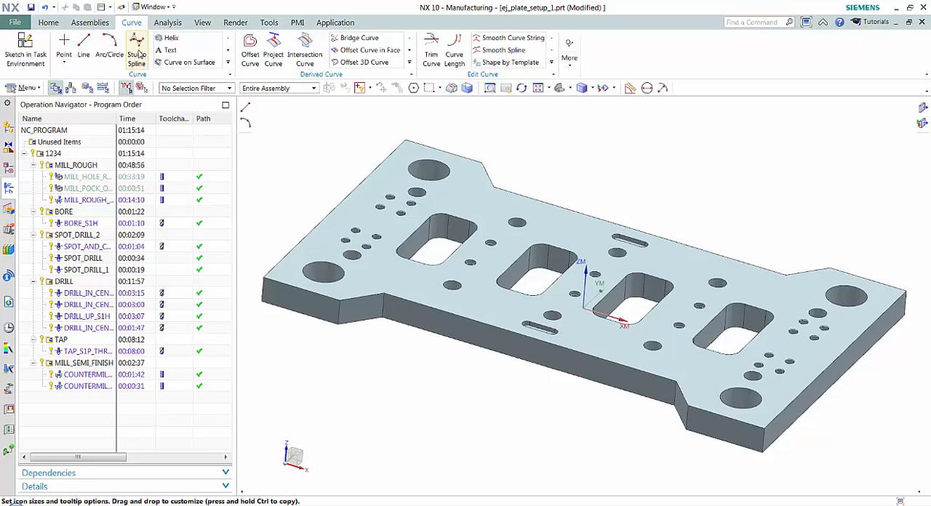
{"action": "right_click", "coordinate": [195, 62]}
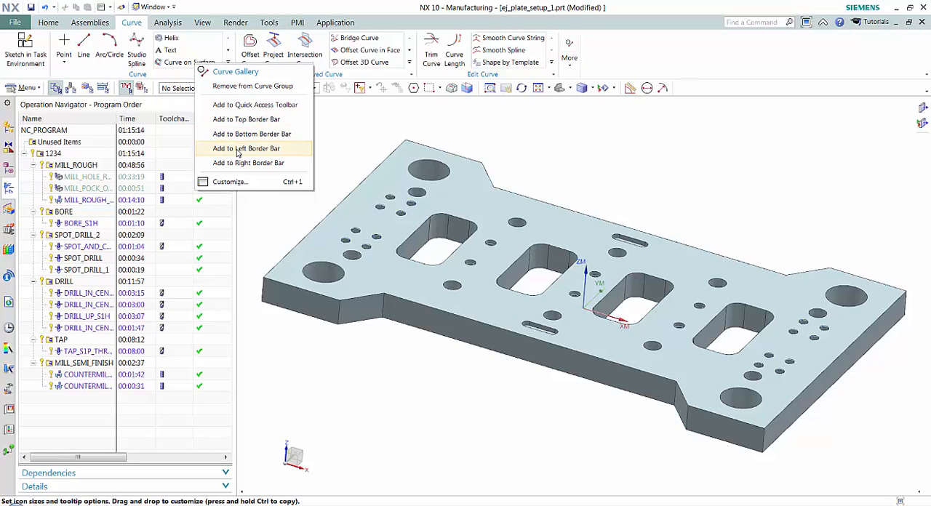
{"action": "left_click", "coordinate": [261, 148]}
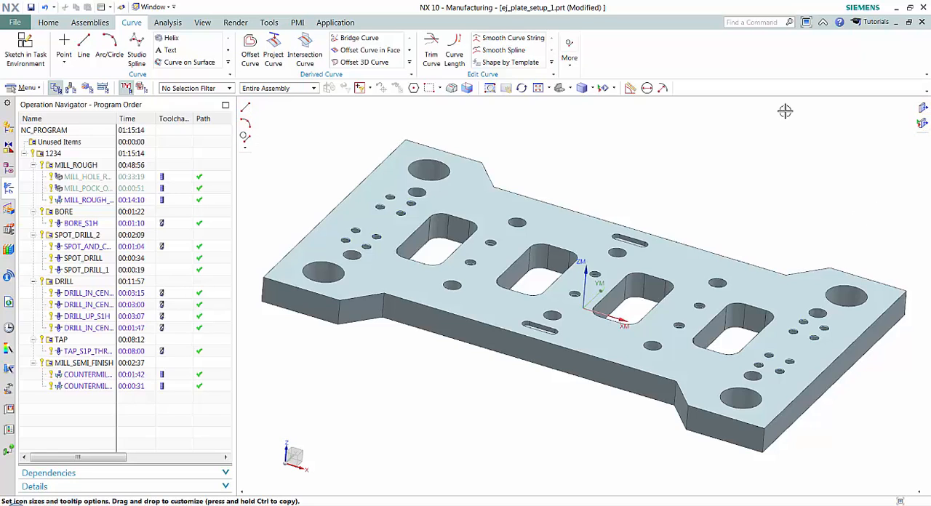
{"action": "left_click", "coordinate": [90, 22]}
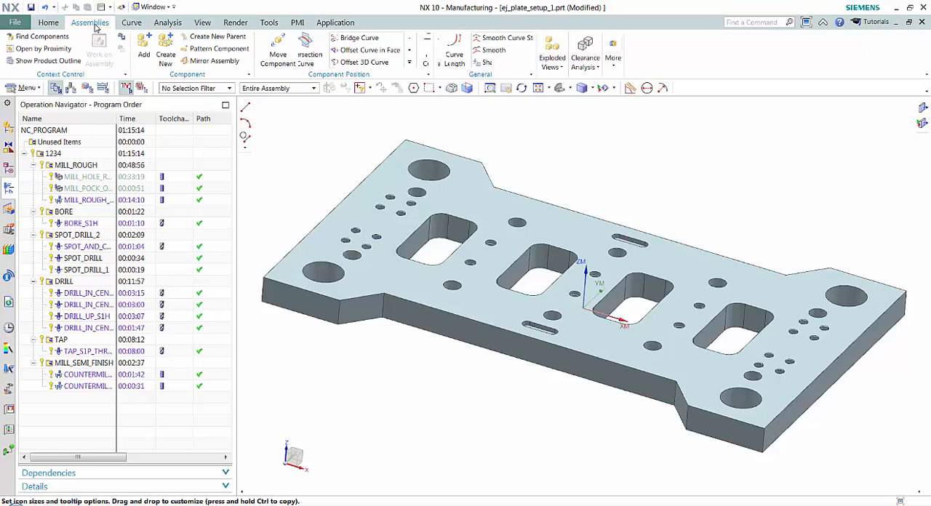
{"action": "left_click", "coordinate": [268, 22]}
{"action": "left_click", "coordinate": [237, 23]}
{"action": "left_click", "coordinate": [203, 23]}
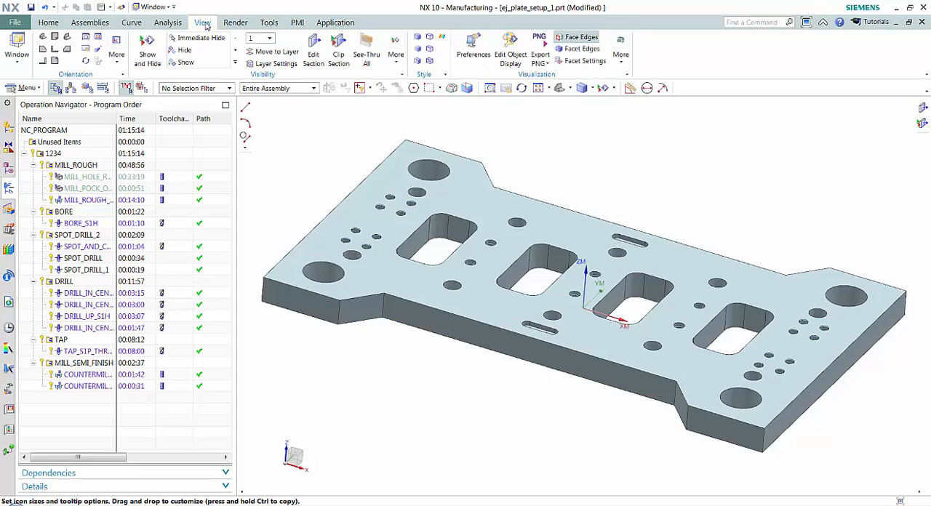
{"action": "left_click", "coordinate": [48, 24]}
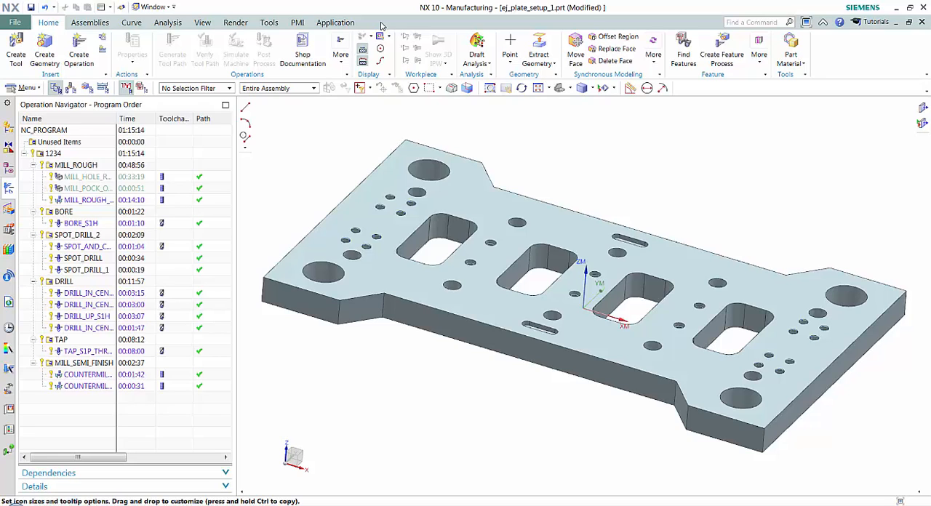
Step: Create a new custom ribbon tab through interface customization, keeping the default name and the Always Available setting
{"action": "right_click", "coordinate": [848, 67]}
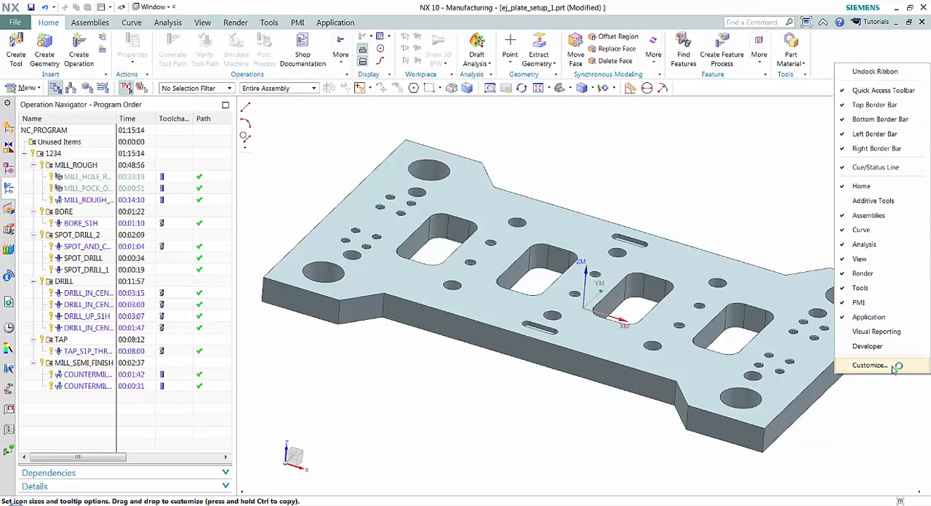
{"action": "left_click", "coordinate": [870, 365]}
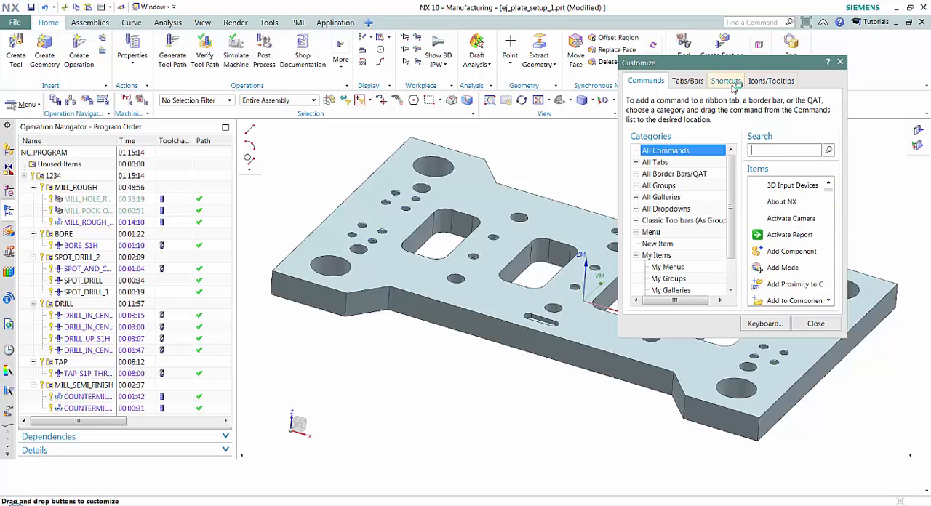
{"action": "left_click", "coordinate": [688, 81]}
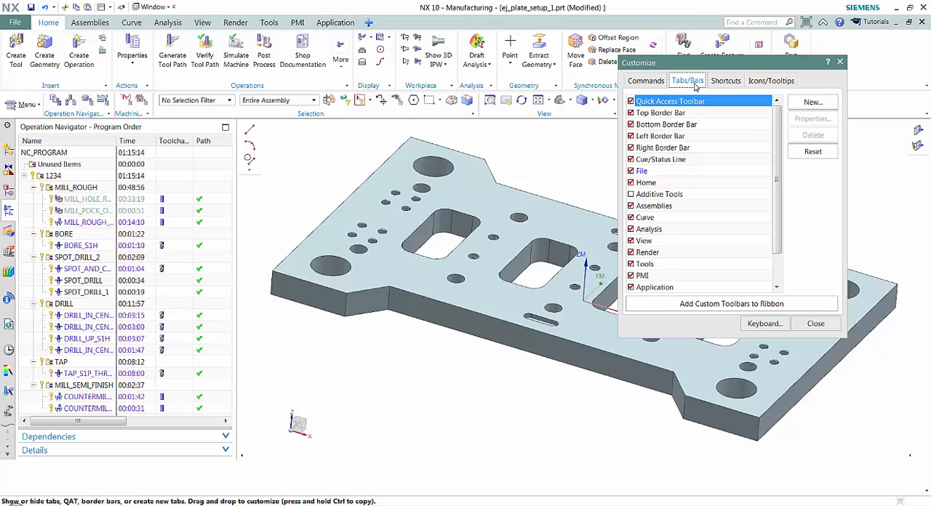
{"action": "left_click", "coordinate": [811, 102]}
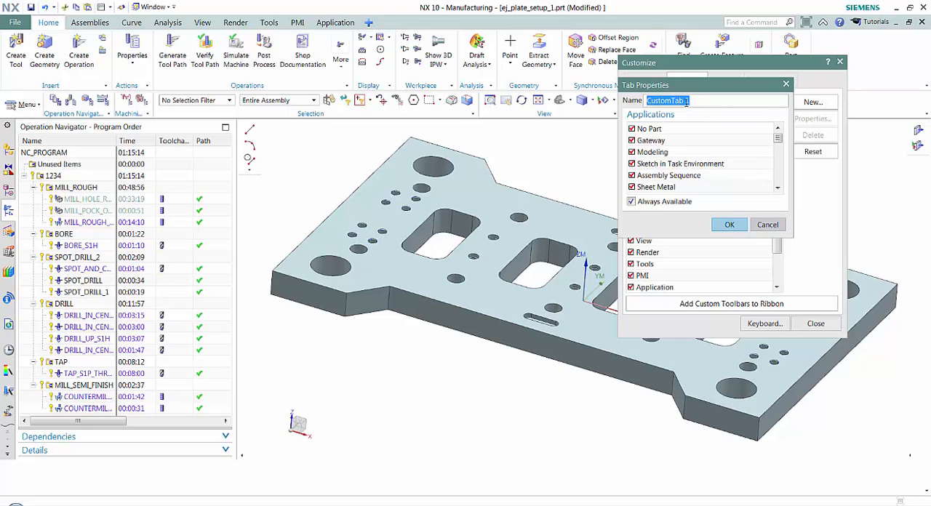
{"action": "left_click", "coordinate": [730, 224]}
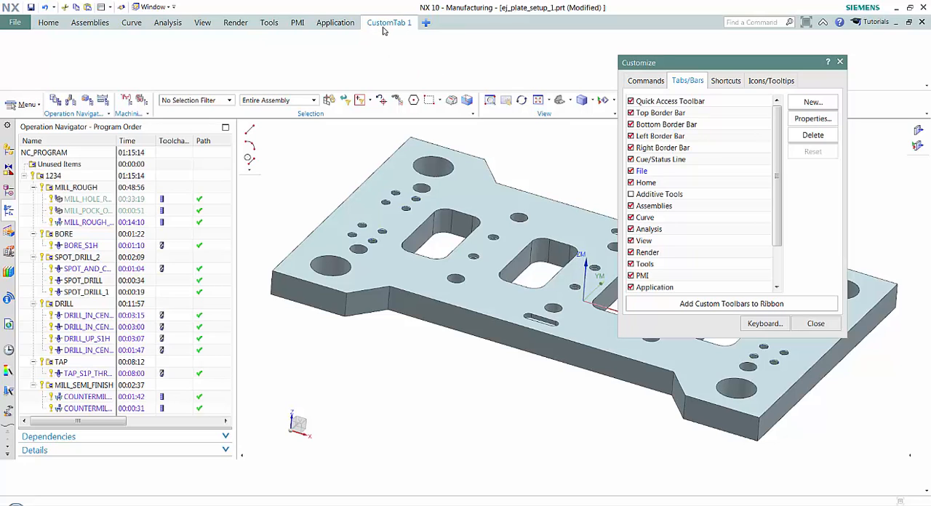
Step: Place the Create Tool and Create Operation commands from the Home Insert category on the CustomTab 1 ribbon tab
{"action": "left_click", "coordinate": [643, 82]}
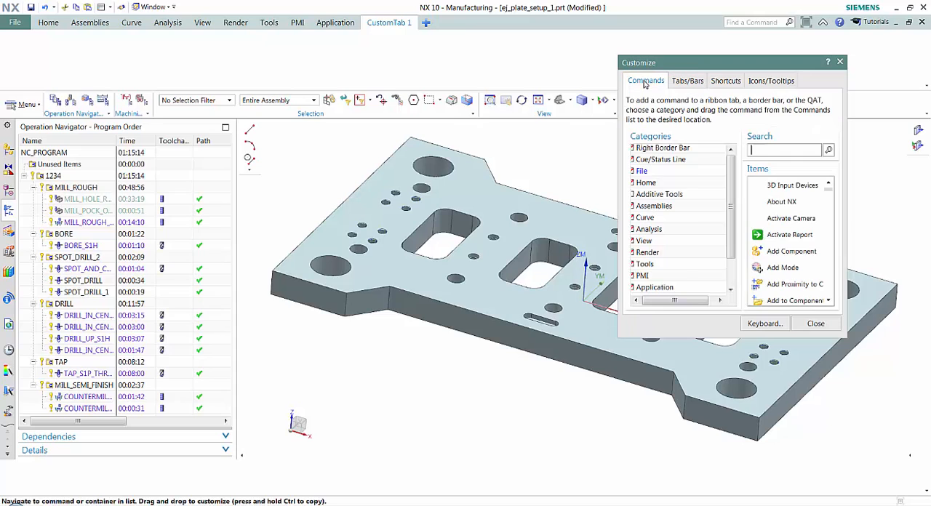
{"action": "left_click", "coordinate": [636, 162]}
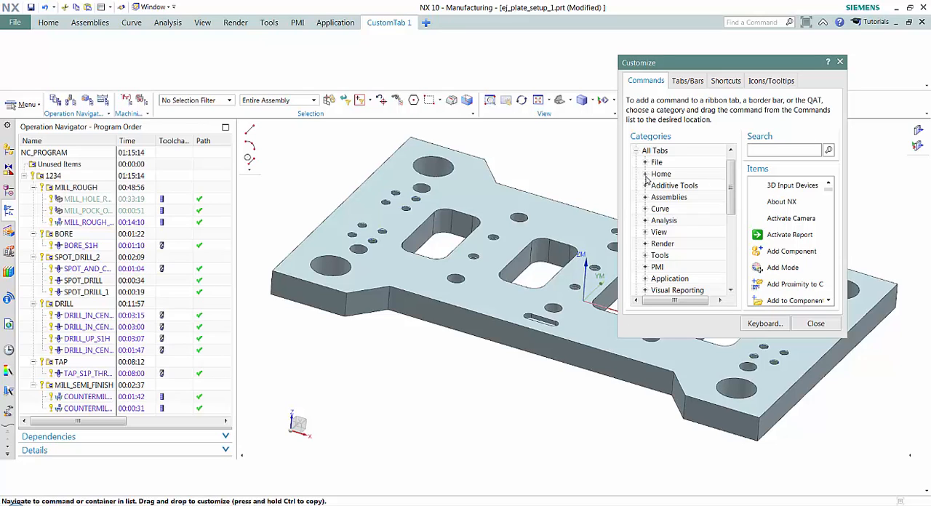
{"action": "left_click", "coordinate": [645, 174]}
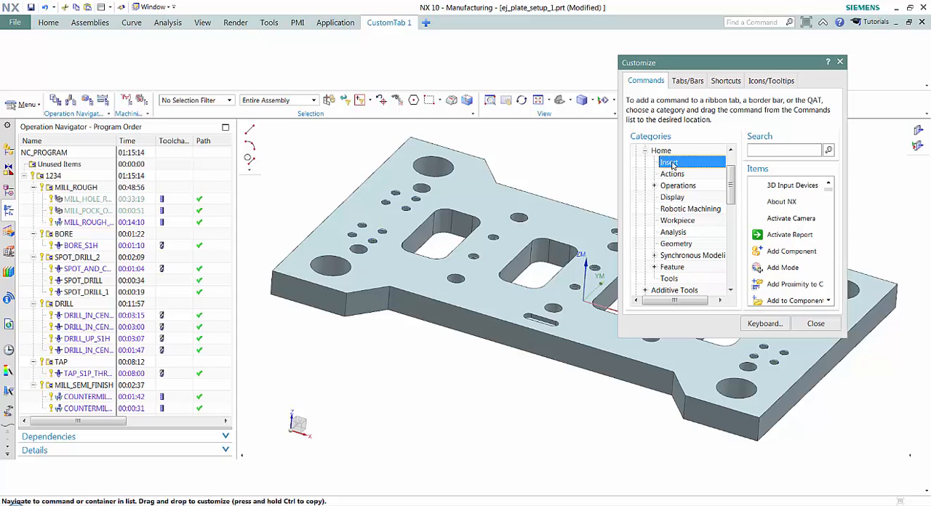
{"action": "left_click", "coordinate": [670, 163]}
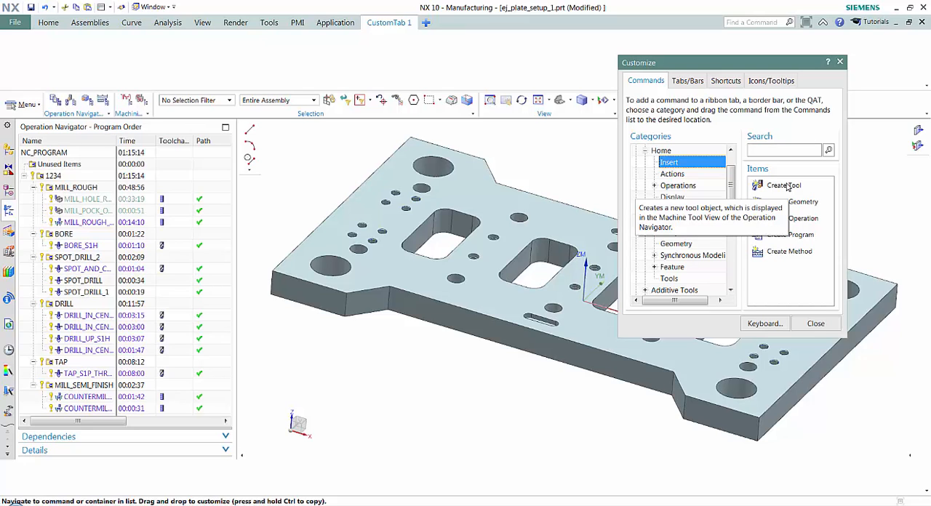
{"action": "left_click_drag", "start_coordinate": [785, 188], "coordinate": [21, 64]}
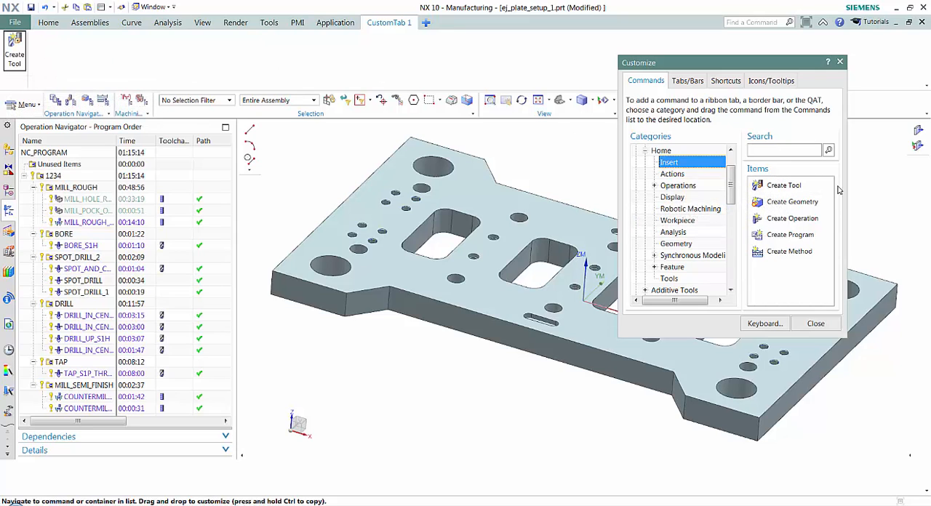
{"action": "left_click_drag", "start_coordinate": [799, 224], "coordinate": [42, 54]}
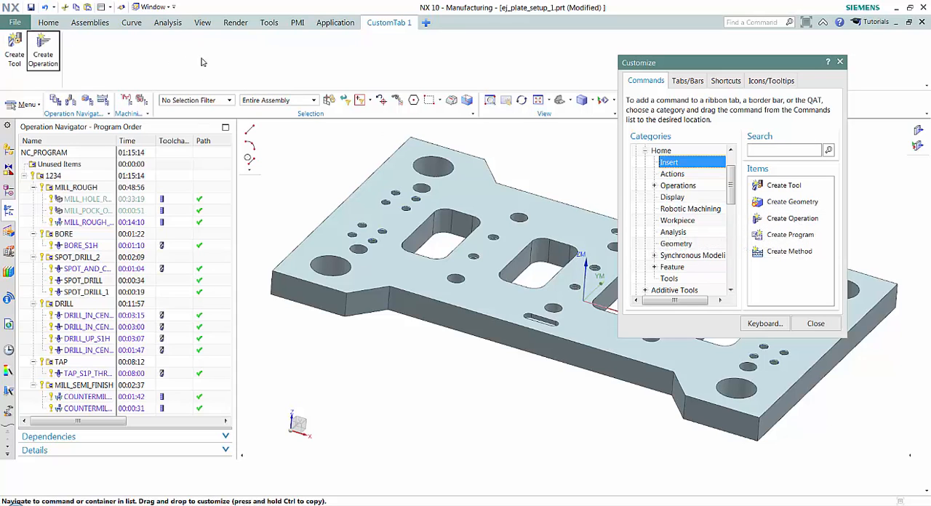
Step: Place Cut Object, Copy Object and Paste Object from the Home Actions drop-down on CustomTab 1, then delete the drop-down from the tab
{"action": "left_click", "coordinate": [673, 175]}
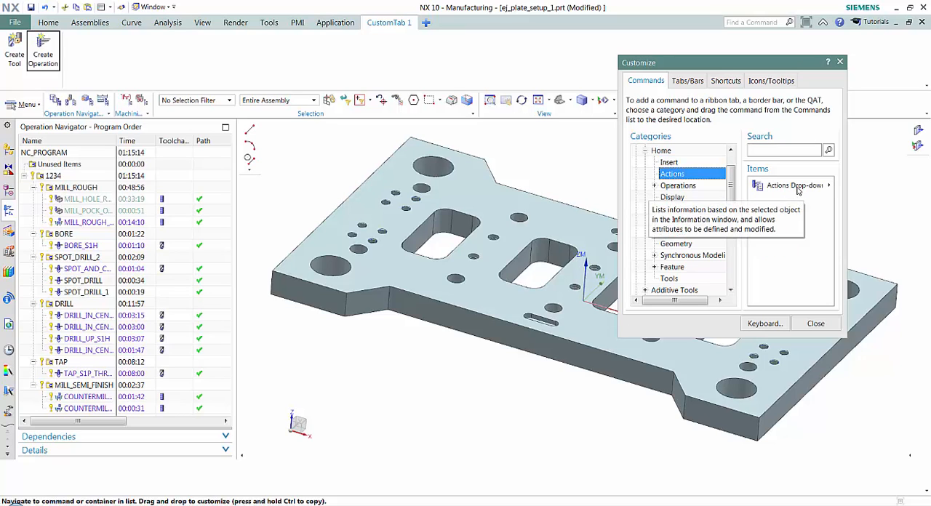
{"action": "left_click_drag", "start_coordinate": [798, 188], "coordinate": [97, 57]}
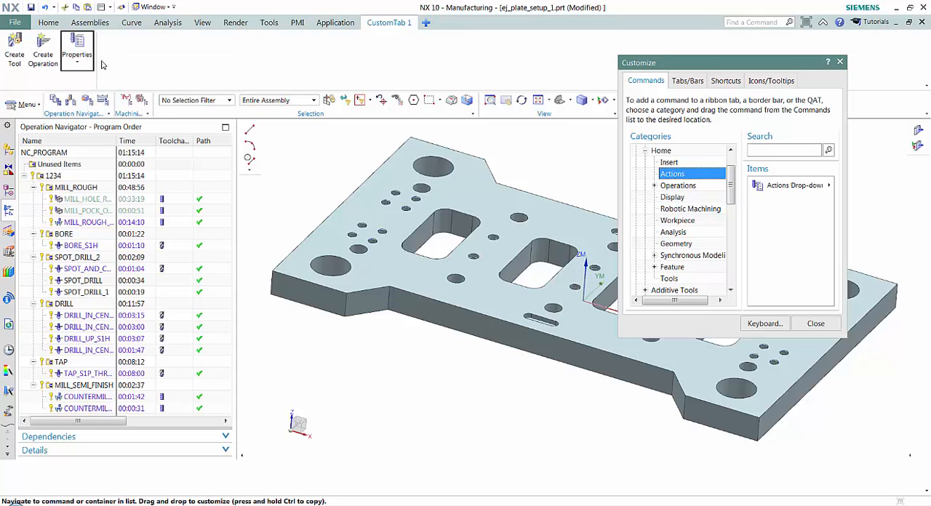
{"action": "left_click", "coordinate": [78, 71]}
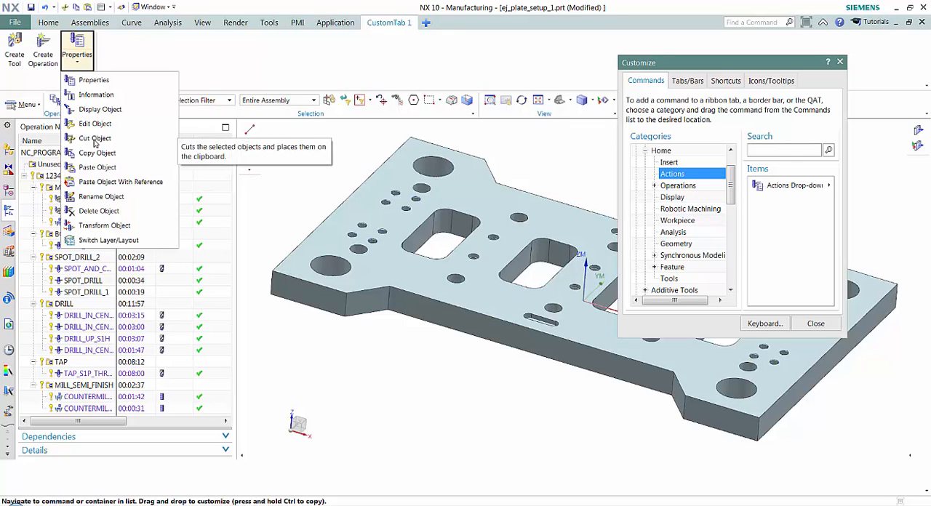
{"action": "left_click_drag", "start_coordinate": [94, 138], "coordinate": [120, 58]}
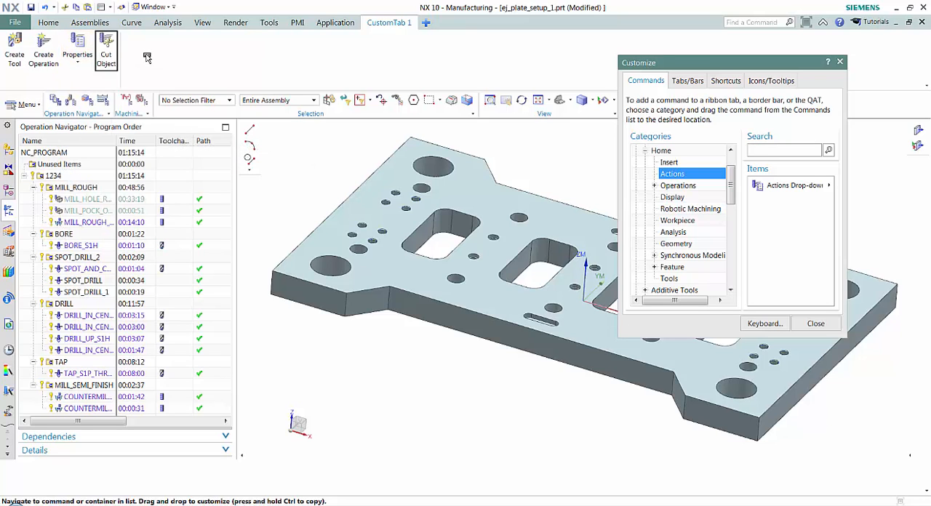
{"action": "left_click", "coordinate": [76, 58]}
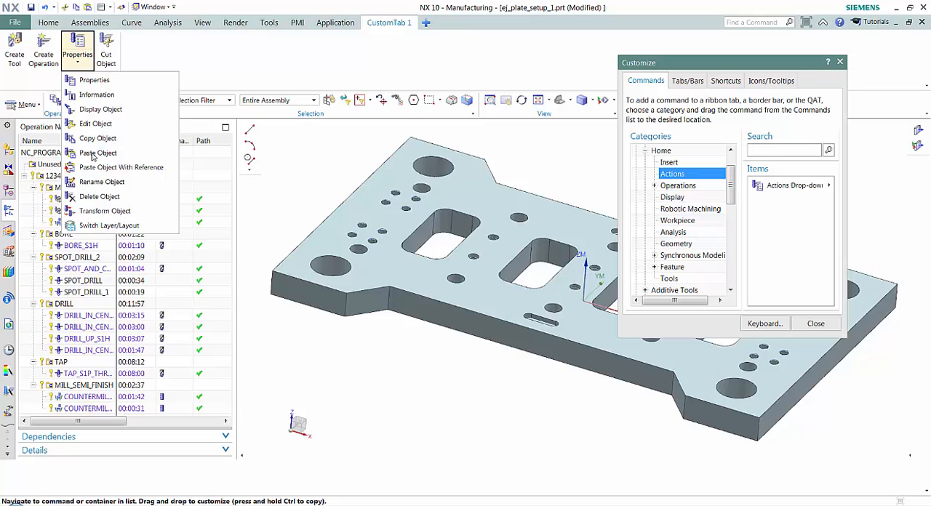
{"action": "left_click_drag", "start_coordinate": [98, 138], "coordinate": [145, 64]}
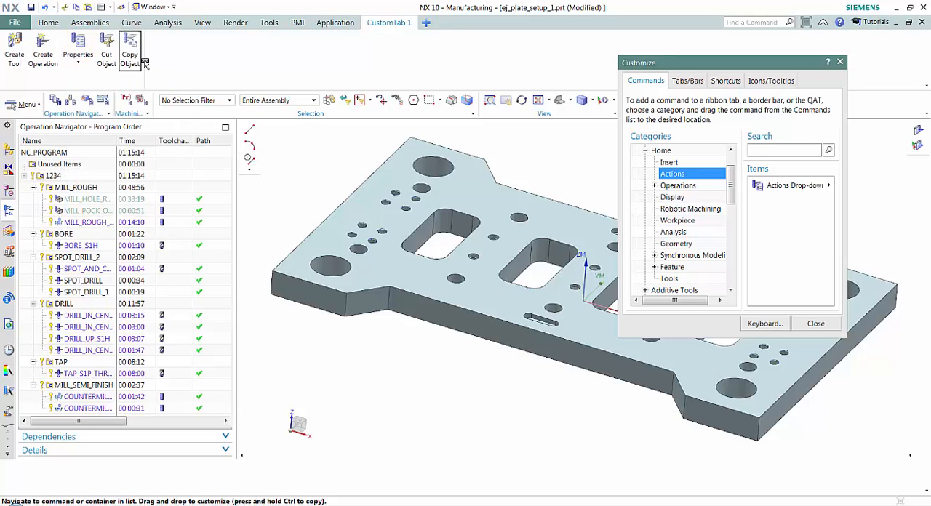
{"action": "left_click", "coordinate": [83, 65]}
{"action": "left_click_drag", "start_coordinate": [97, 142], "coordinate": [154, 62]}
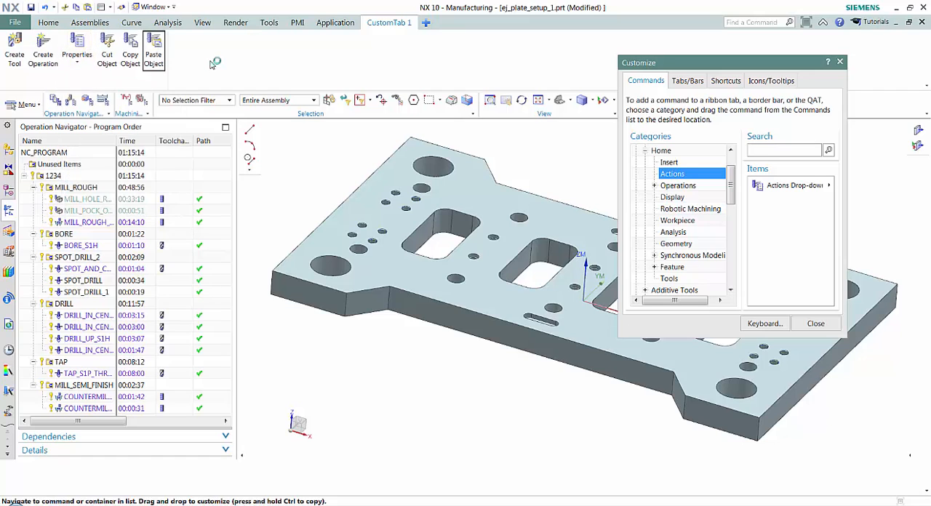
{"action": "right_click", "coordinate": [81, 58]}
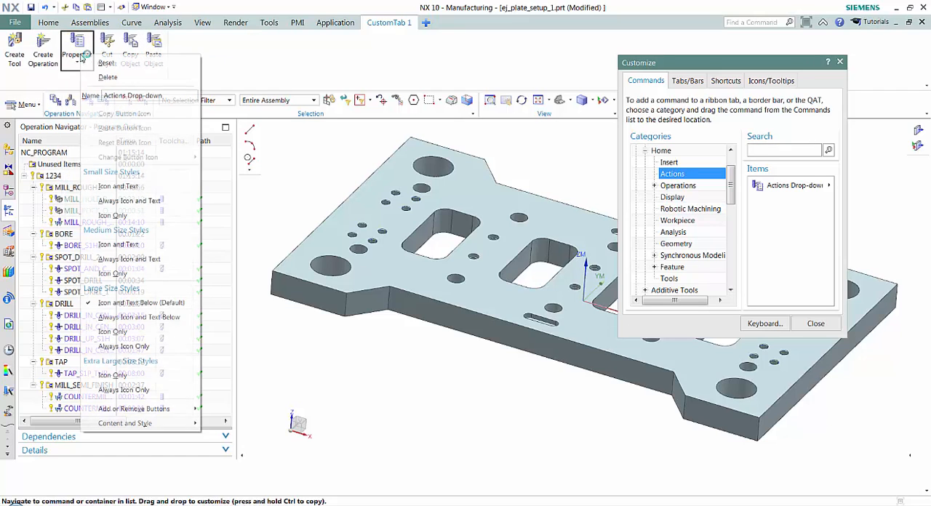
{"action": "left_click", "coordinate": [109, 78]}
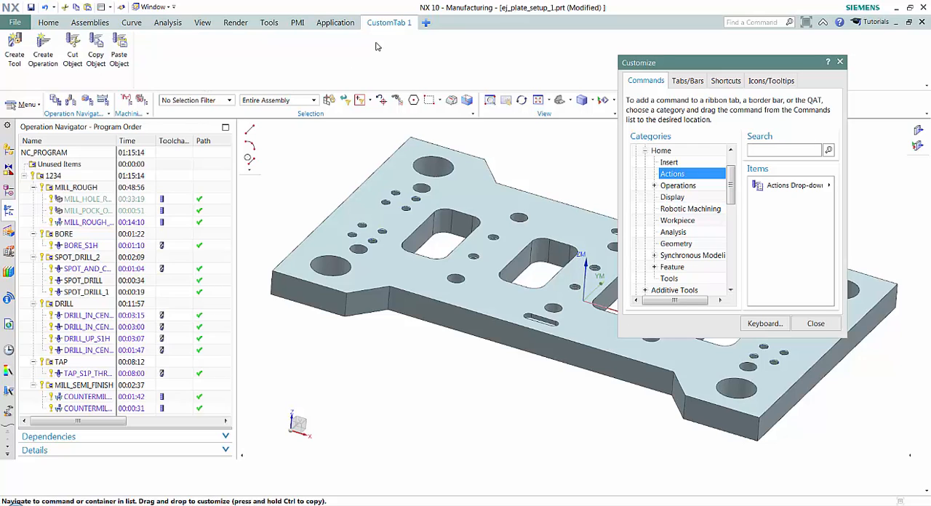
Step: Add the Edit Tool Path and Gouge Check commands from the Home Operations More category to CustomTab 1 and finish customizing
{"action": "left_click", "coordinate": [654, 186]}
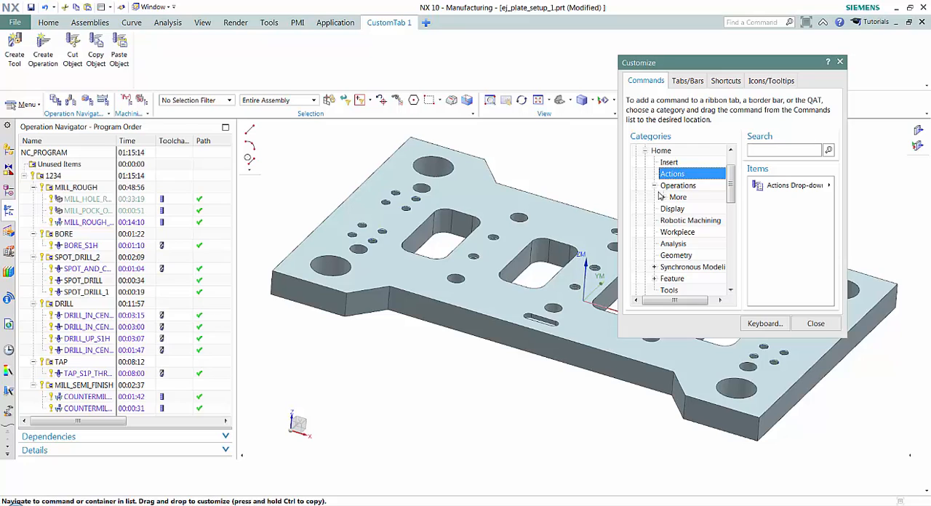
{"action": "left_click", "coordinate": [663, 197]}
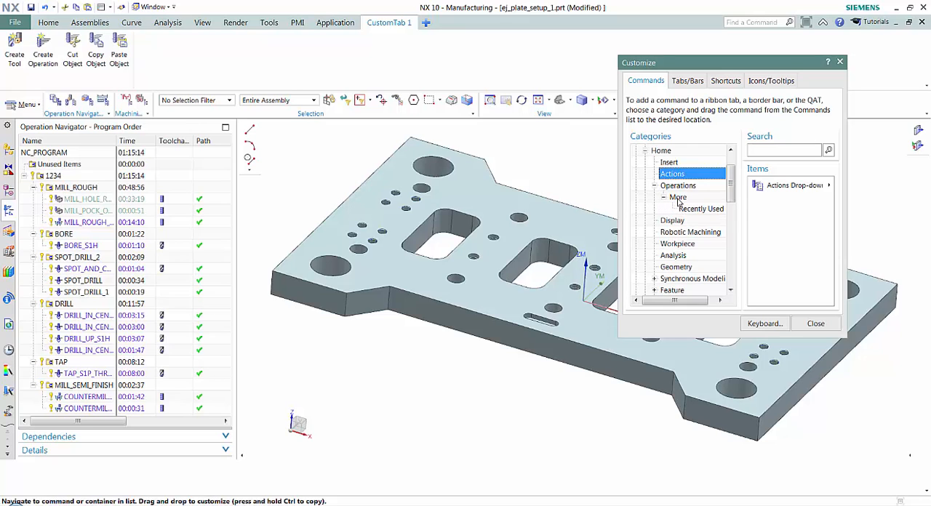
{"action": "left_click", "coordinate": [677, 197]}
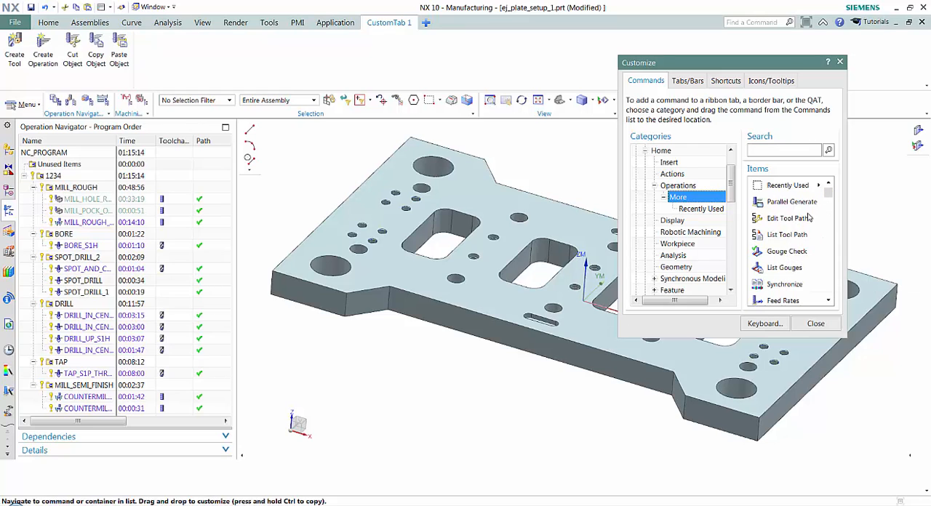
{"action": "left_click_drag", "start_coordinate": [785, 227], "coordinate": [145, 51]}
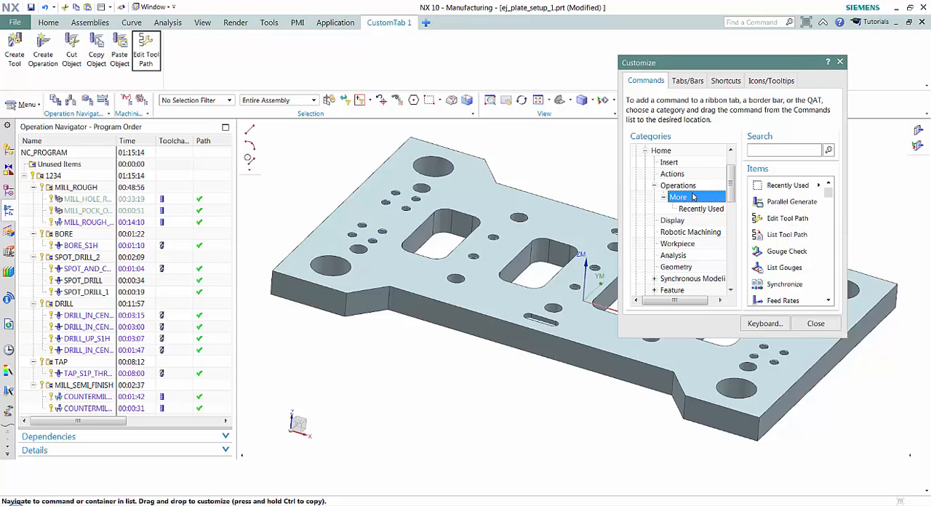
{"action": "left_click", "coordinate": [791, 251]}
{"action": "left_click_drag", "start_coordinate": [791, 251], "coordinate": [222, 54]}
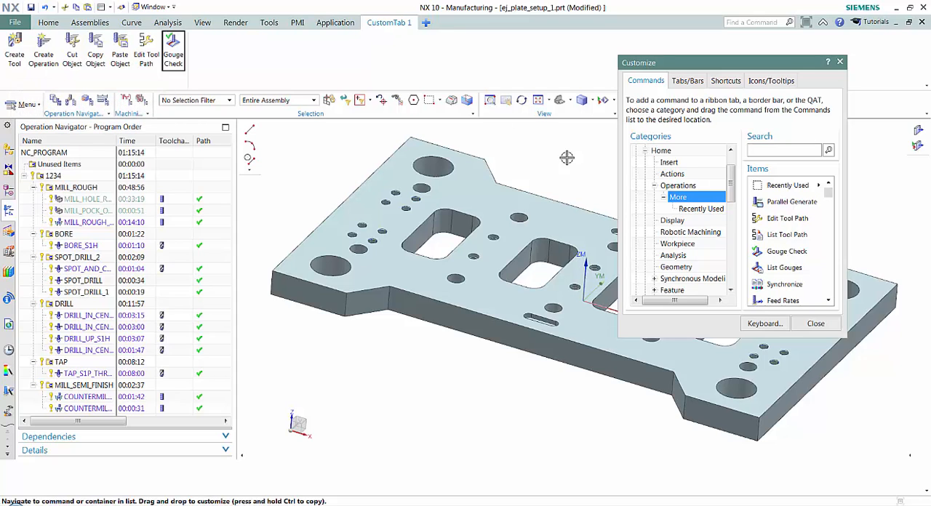
{"action": "left_click", "coordinate": [815, 323]}
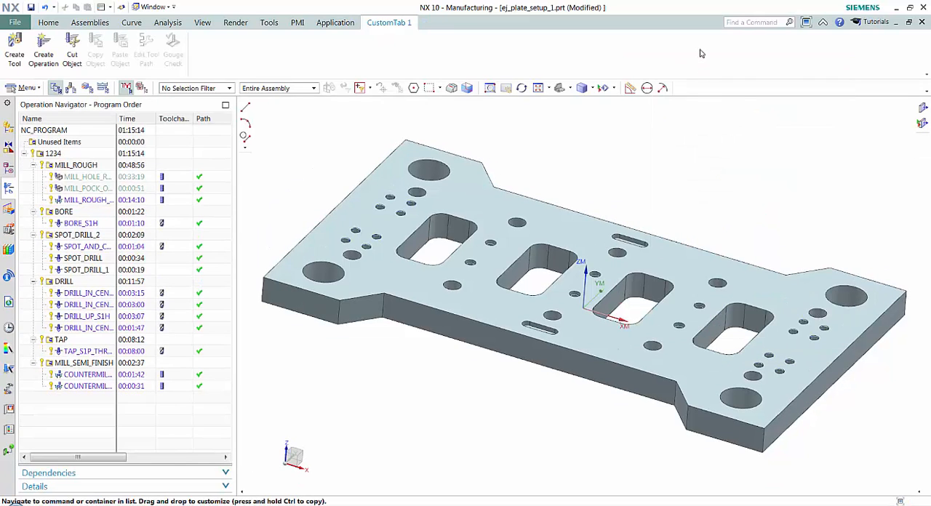
Step: Return to the Home ribbon and hide the HD3D Tools, Materials in Part, System Materials and System Scenes tabs of the resource bar
{"action": "left_click", "coordinate": [48, 23]}
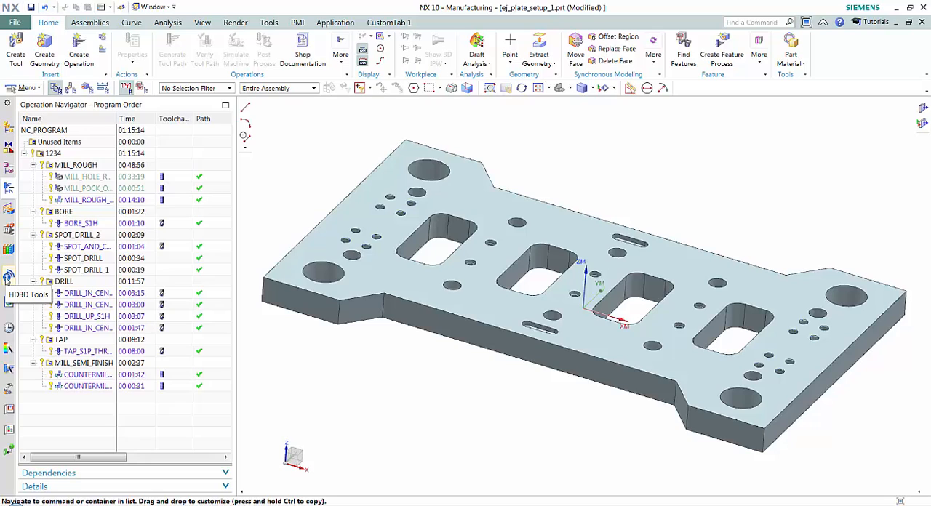
{"action": "right_click", "coordinate": [7, 278]}
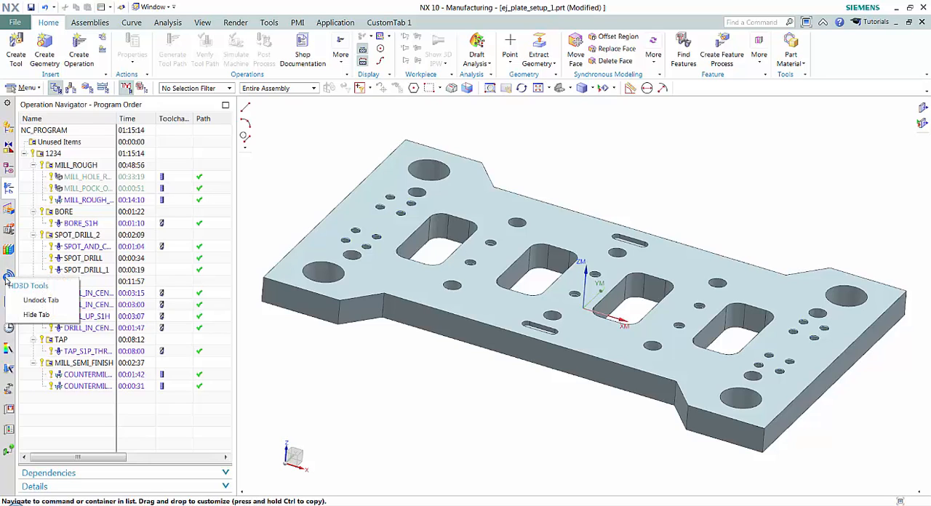
{"action": "left_click", "coordinate": [32, 317]}
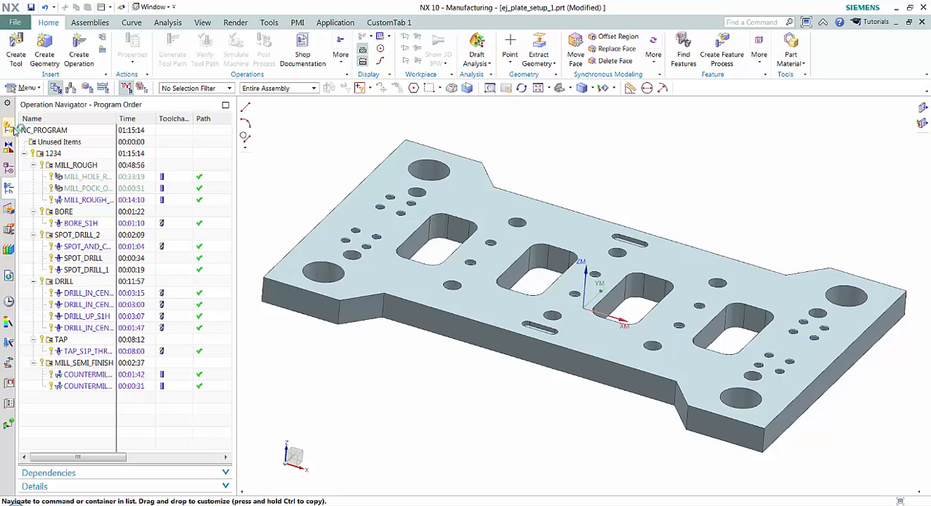
{"action": "right_click", "coordinate": [11, 428]}
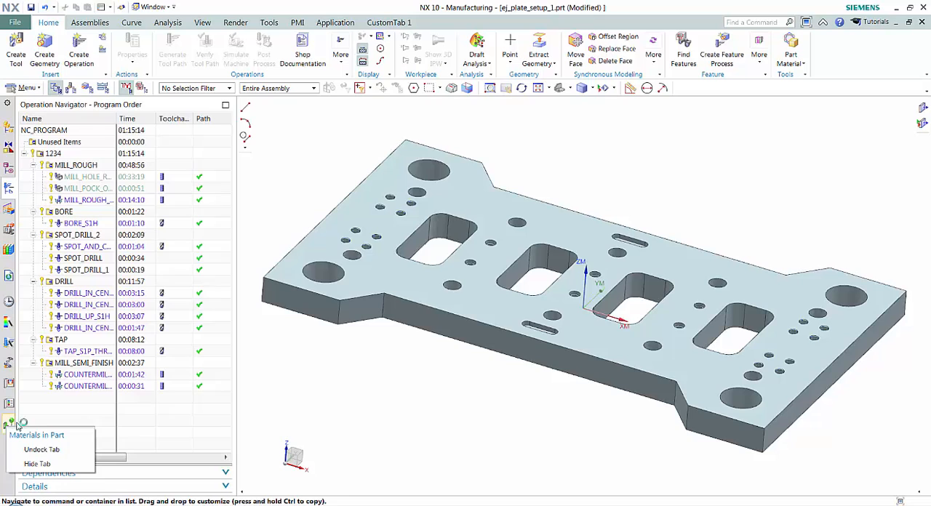
{"action": "left_click", "coordinate": [36, 463]}
{"action": "right_click", "coordinate": [9, 404]}
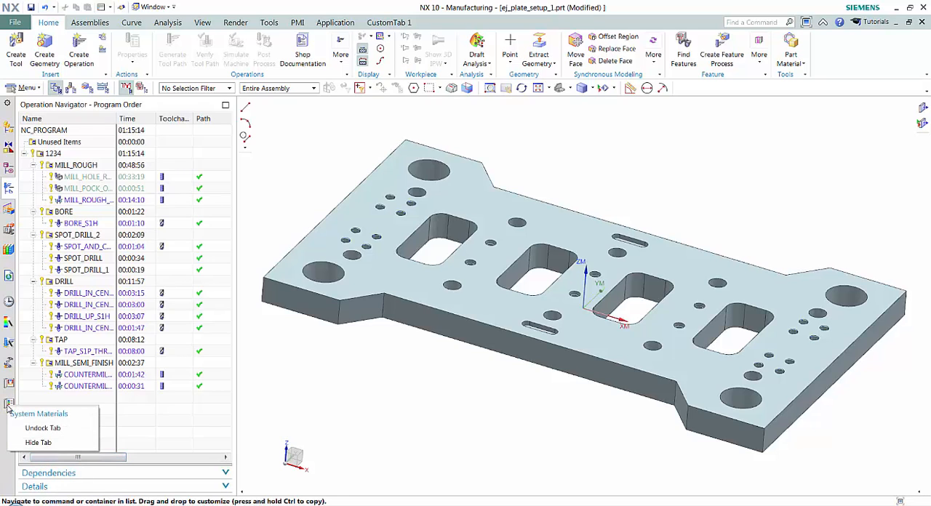
{"action": "left_click", "coordinate": [31, 444]}
{"action": "right_click", "coordinate": [10, 385]}
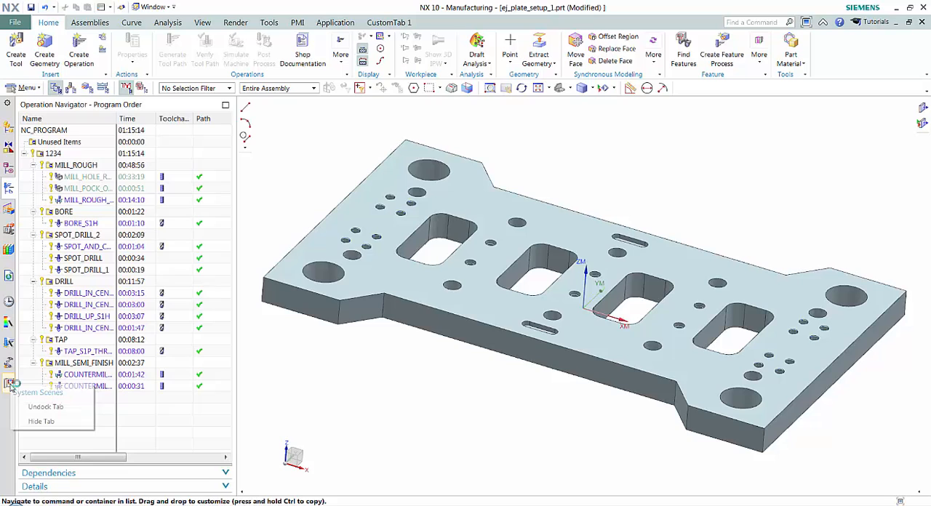
{"action": "left_click", "coordinate": [48, 422]}
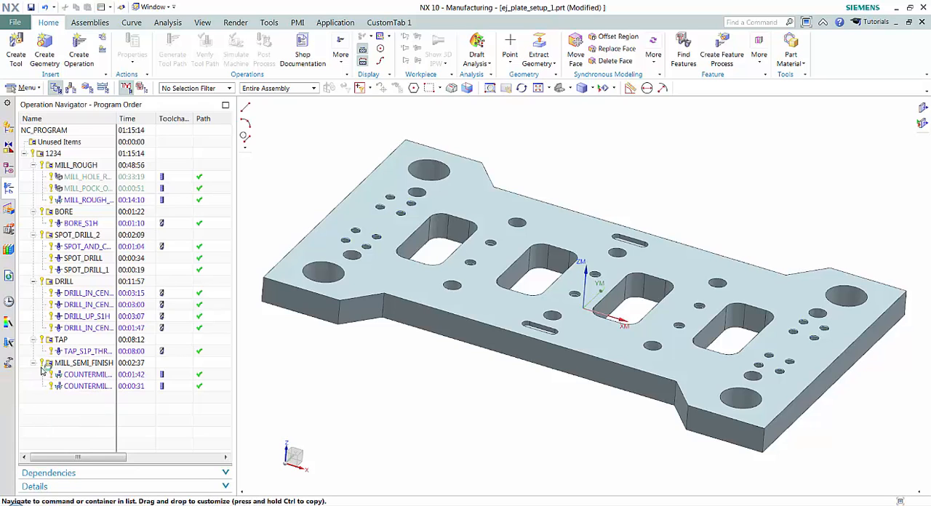
Step: Restore the HD3D Tools tab on the resource bar through its content options
{"action": "left_click", "coordinate": [8, 105]}
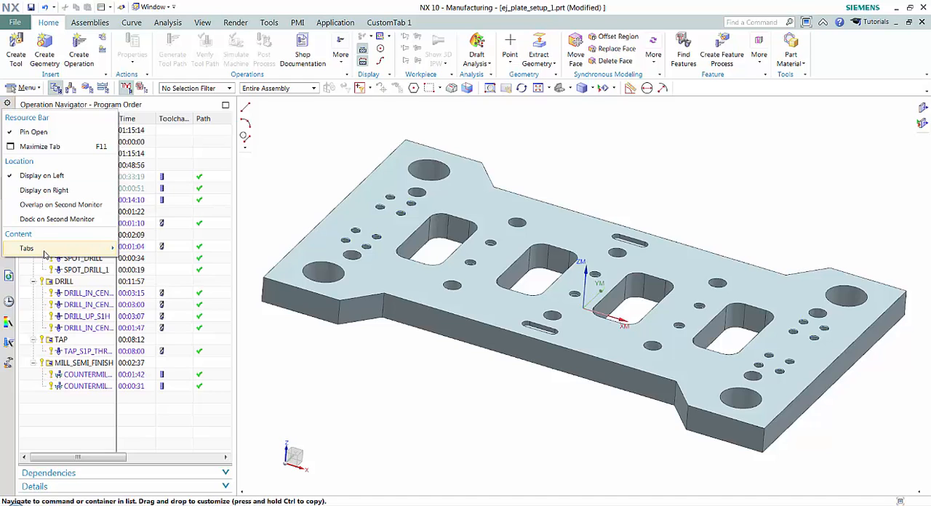
{"action": "mouse_move", "coordinate": [45, 251]}
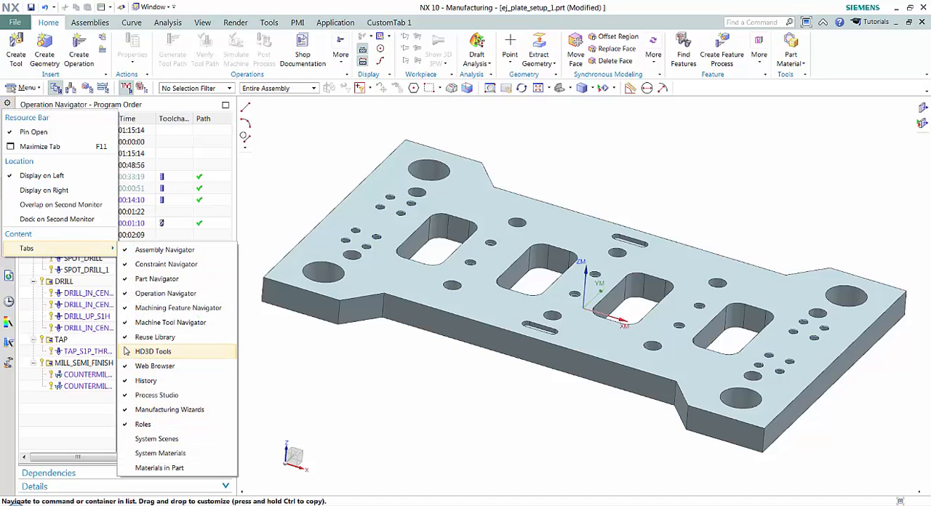
{"action": "left_click", "coordinate": [153, 351]}
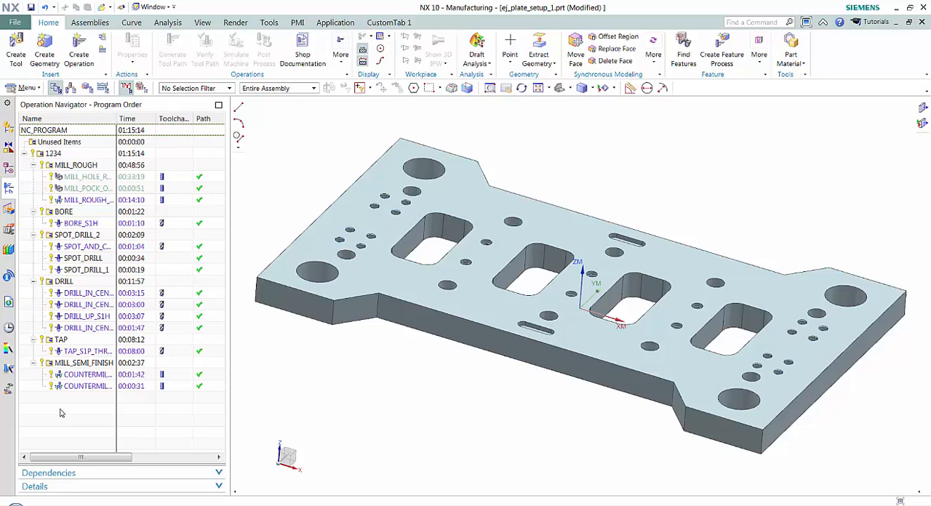
Step: Add the Tool Number column to the Operation Navigator, widen the navigator to view all columns, and narrow it back
{"action": "right_click", "coordinate": [60, 412]}
{"action": "mouse_move", "coordinate": [101, 373]}
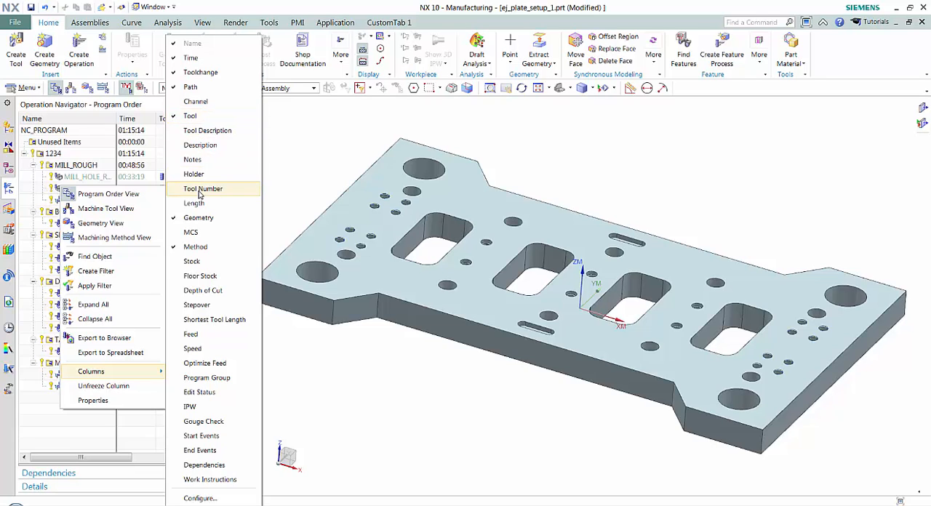
{"action": "left_click", "coordinate": [177, 192]}
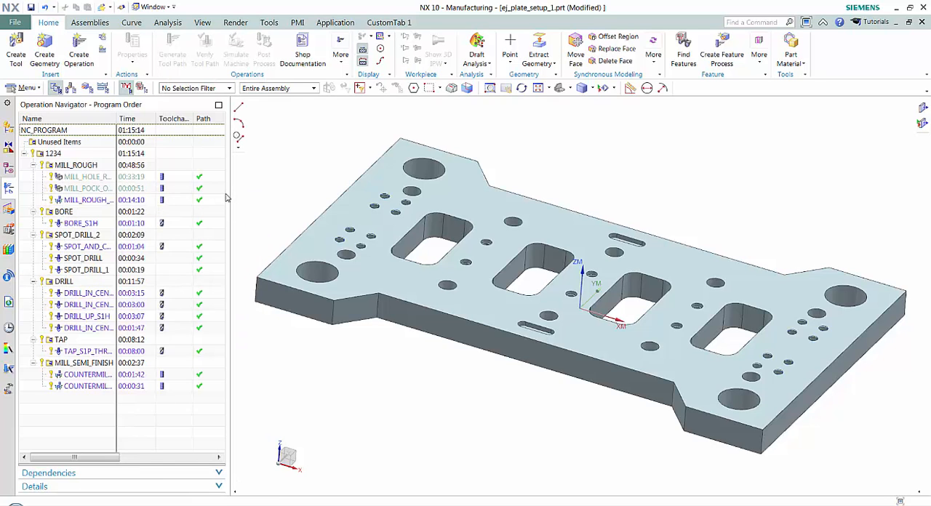
{"action": "left_click_drag", "start_coordinate": [226, 195], "coordinate": [480, 210]}
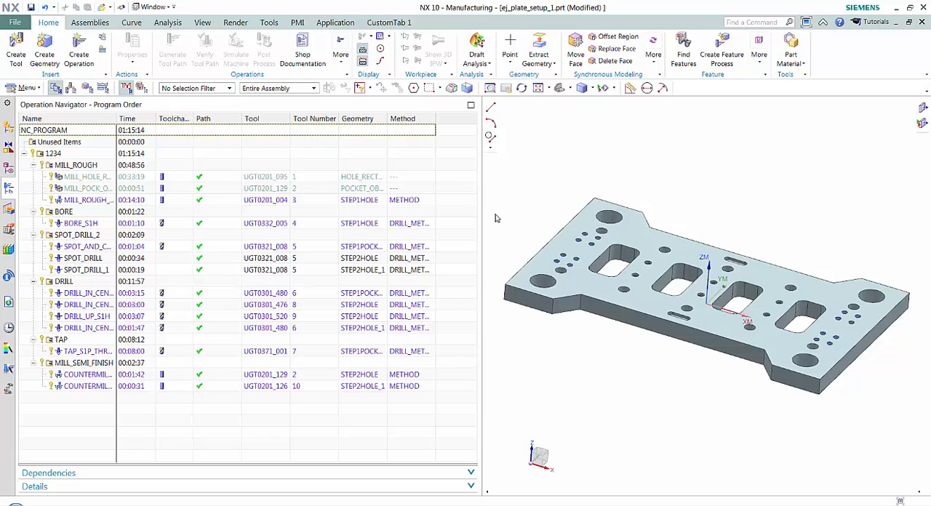
{"action": "left_click_drag", "start_coordinate": [478, 210], "coordinate": [229, 203]}
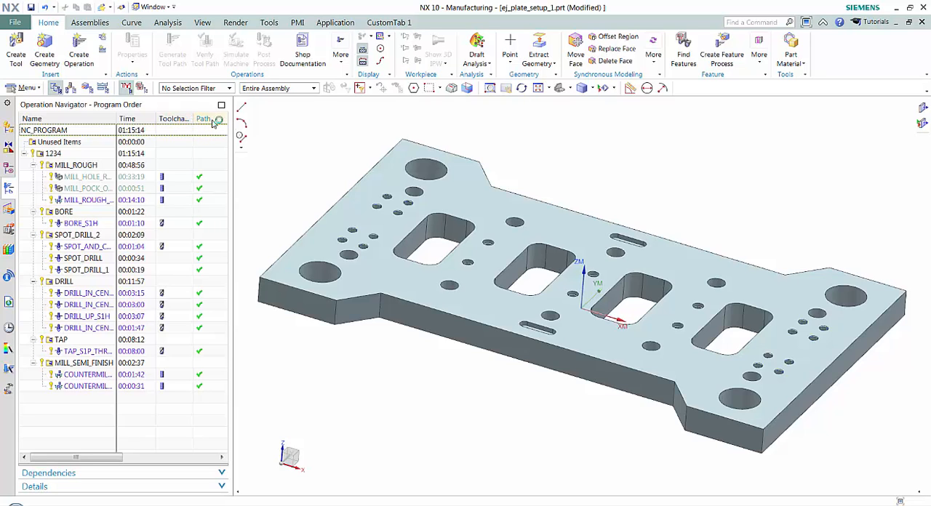
Step: Open the Operation Navigator properties and show the Program Order column settings in an enlarged dialog
{"action": "right_click", "coordinate": [72, 411]}
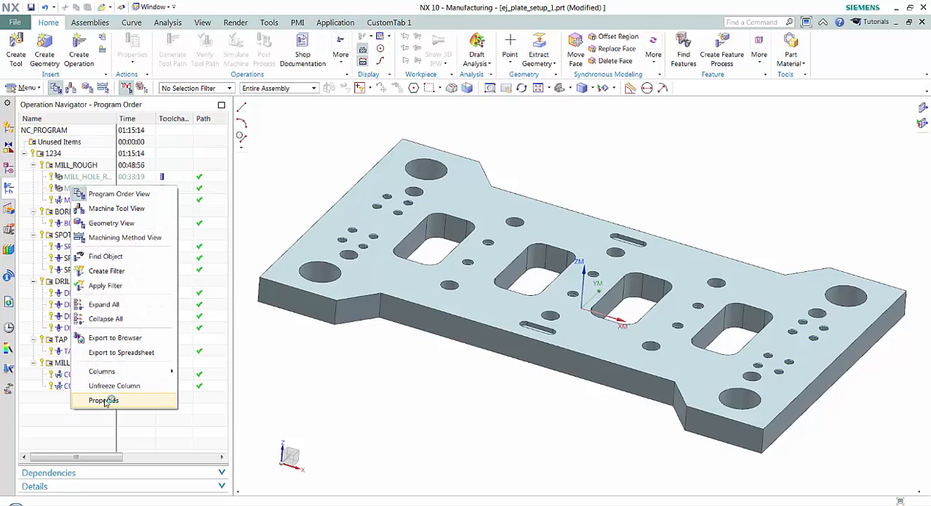
{"action": "left_click", "coordinate": [104, 402]}
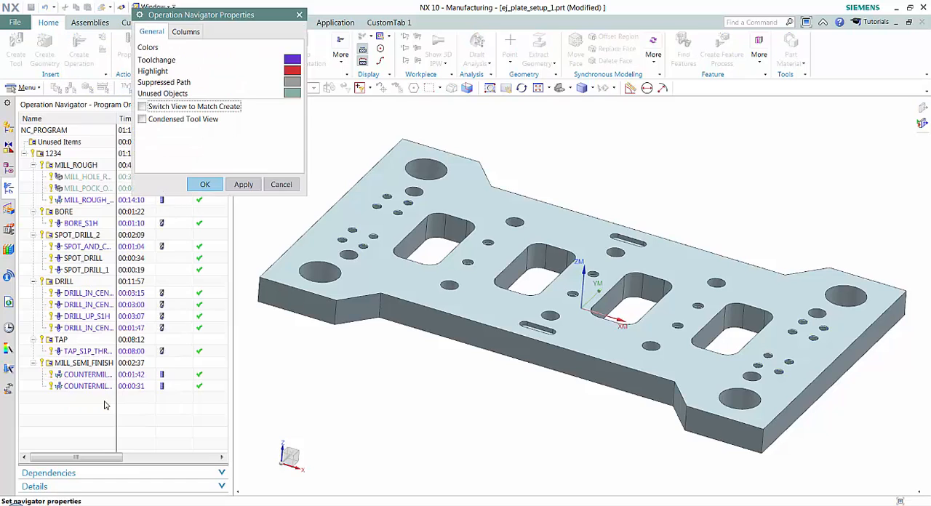
{"action": "left_click", "coordinate": [194, 35]}
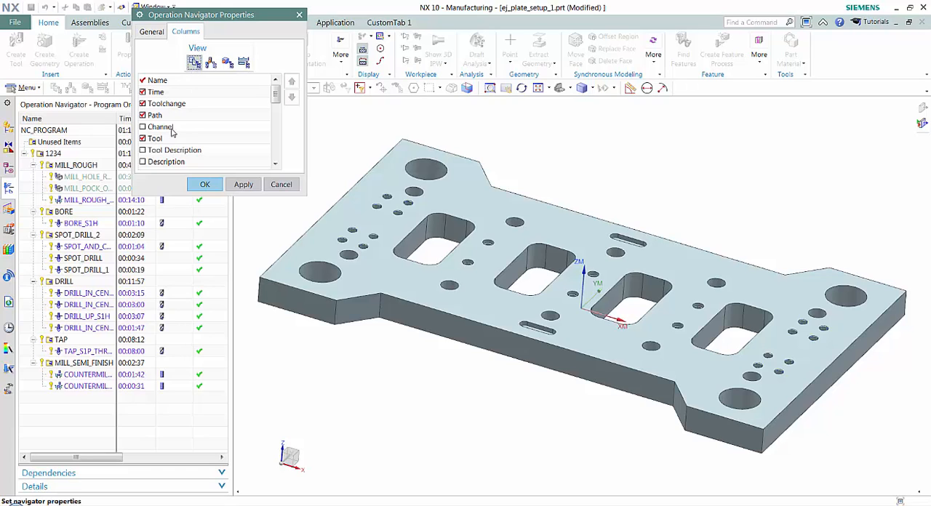
{"action": "left_click_drag", "start_coordinate": [179, 197], "coordinate": [177, 280]}
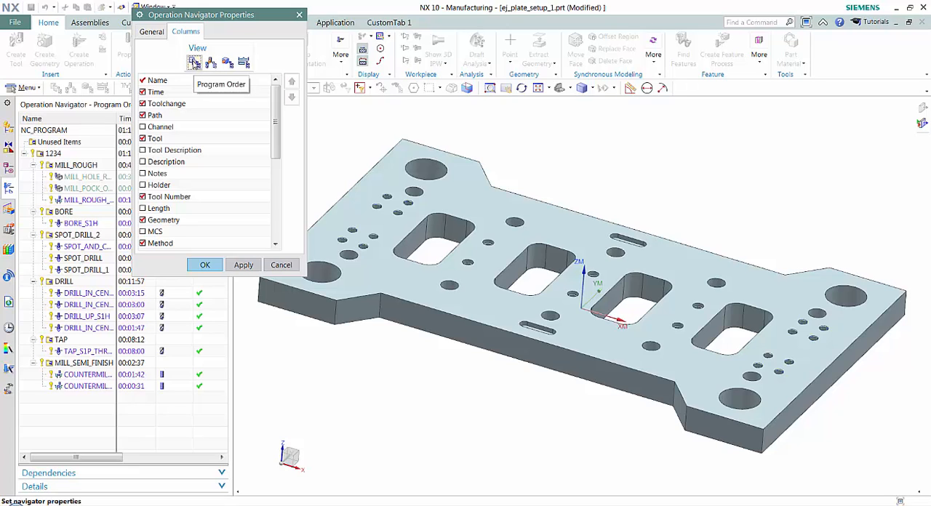
{"action": "left_click", "coordinate": [194, 62]}
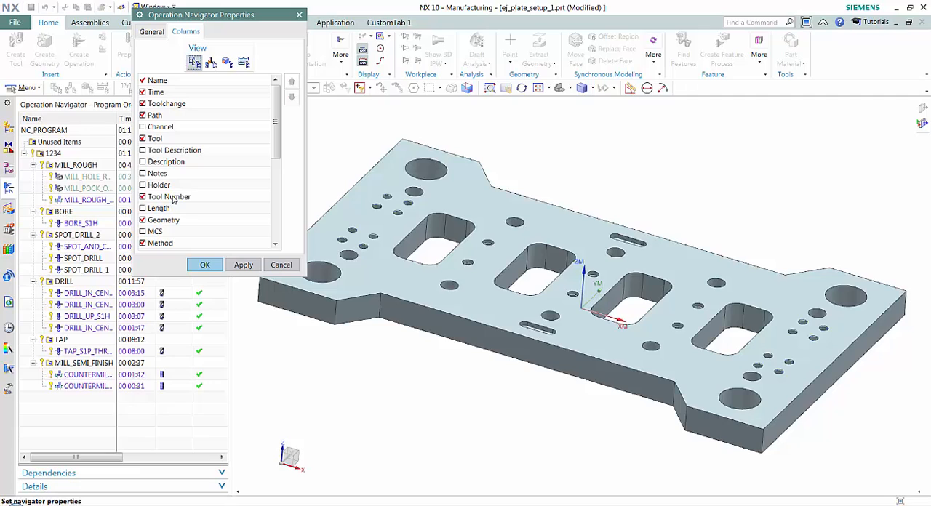
Step: Move the Tool Number column above Path, directly after Toolchange, and apply the new column order
{"action": "left_click", "coordinate": [173, 198]}
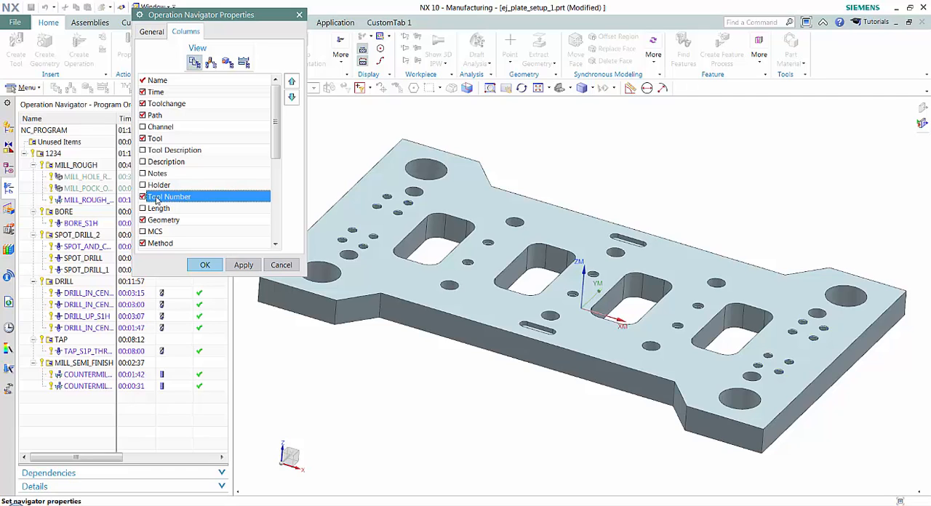
{"action": "left_click", "coordinate": [291, 81]}
{"action": "left_click", "coordinate": [291, 81]}
{"action": "left_click", "coordinate": [291, 82]}
{"action": "left_click", "coordinate": [291, 83]}
{"action": "left_click", "coordinate": [291, 82]}
{"action": "left_click", "coordinate": [291, 82]}
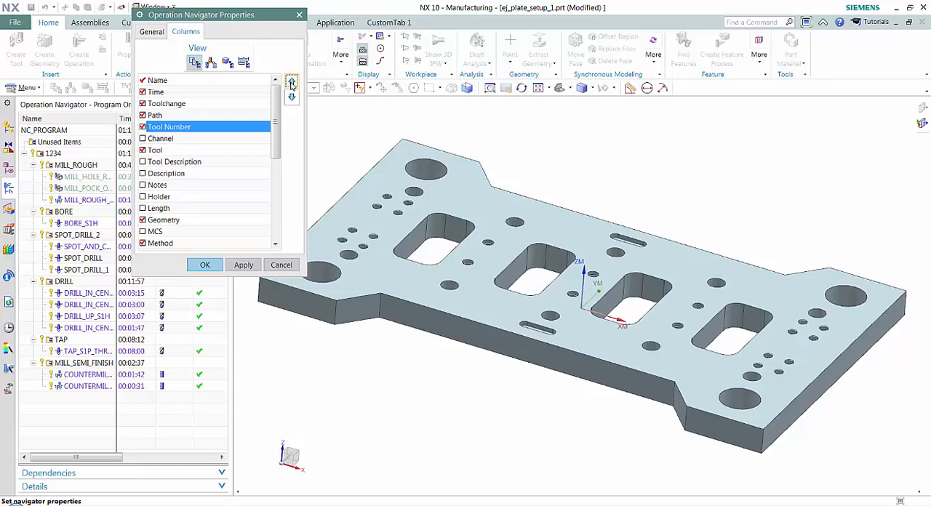
{"action": "left_click", "coordinate": [290, 83]}
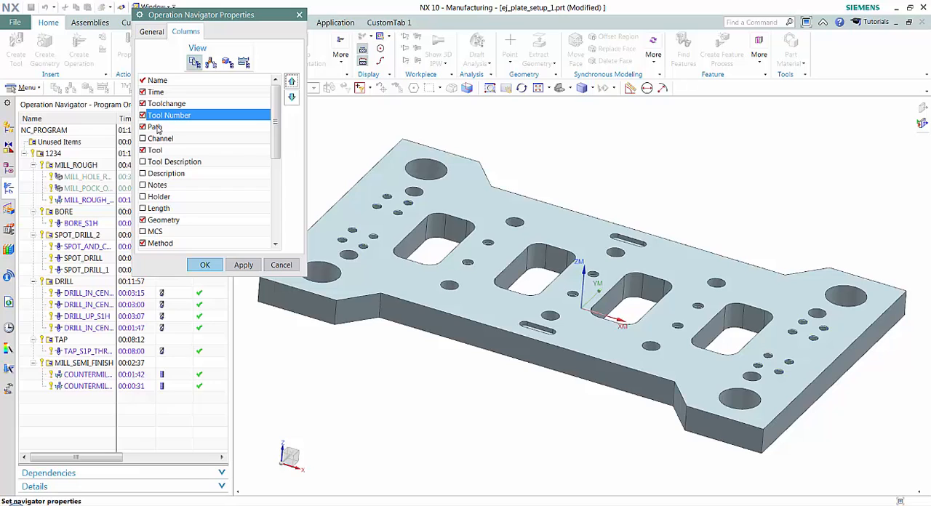
{"action": "left_click", "coordinate": [245, 268]}
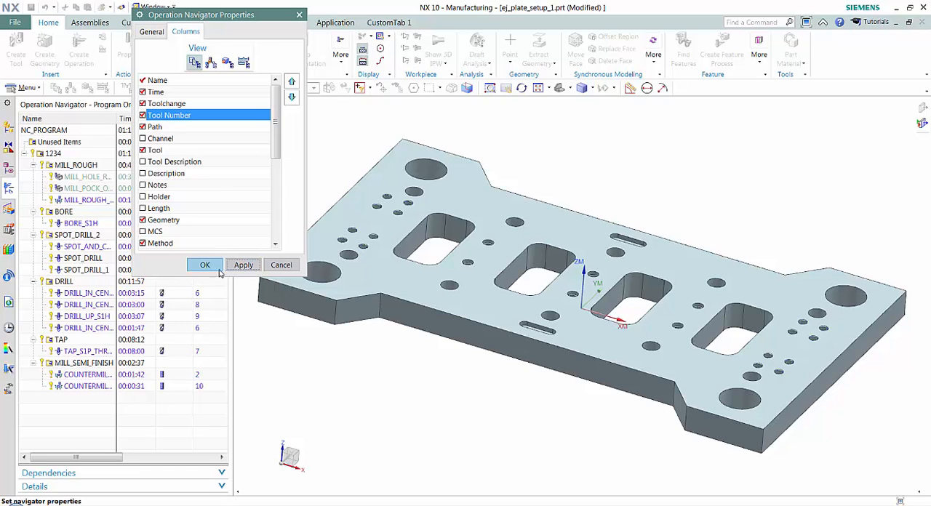
{"action": "left_click", "coordinate": [209, 267]}
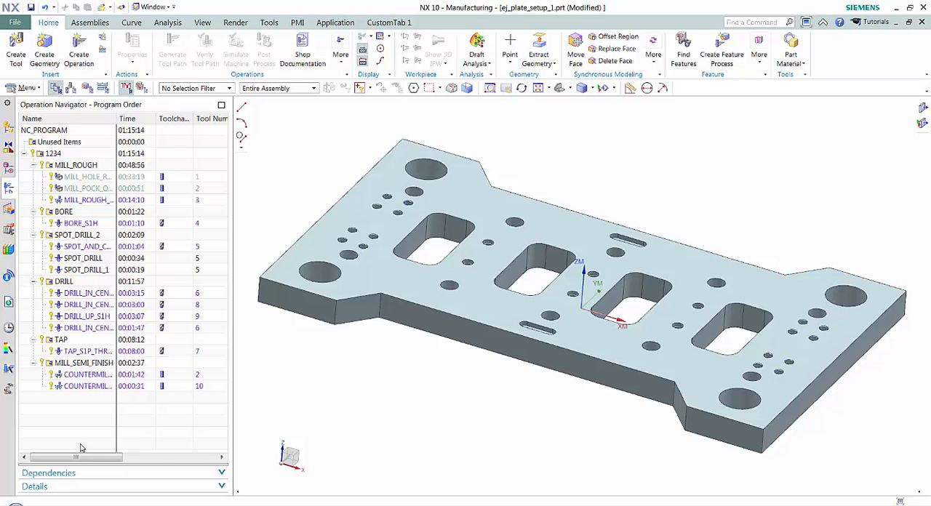
{"action": "left_click", "coordinate": [637, 505]}
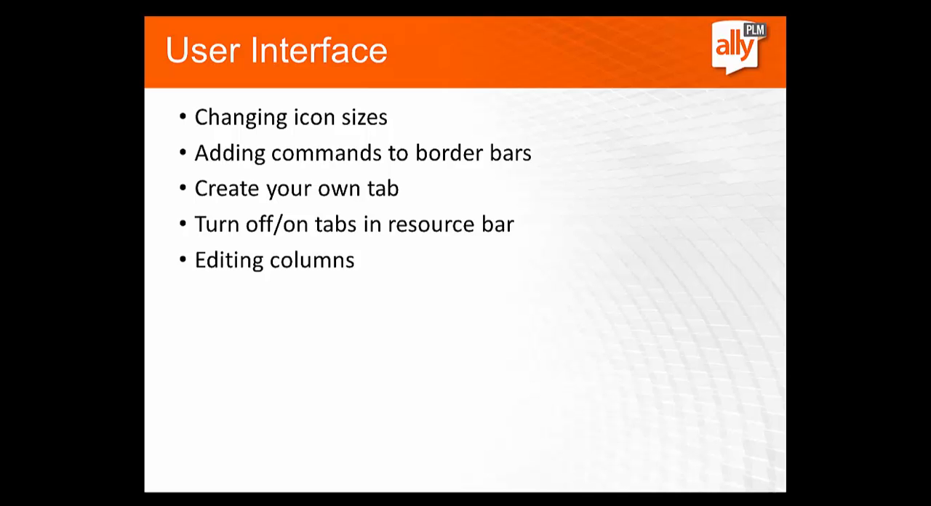
{"action": "key", "text": "Right"}
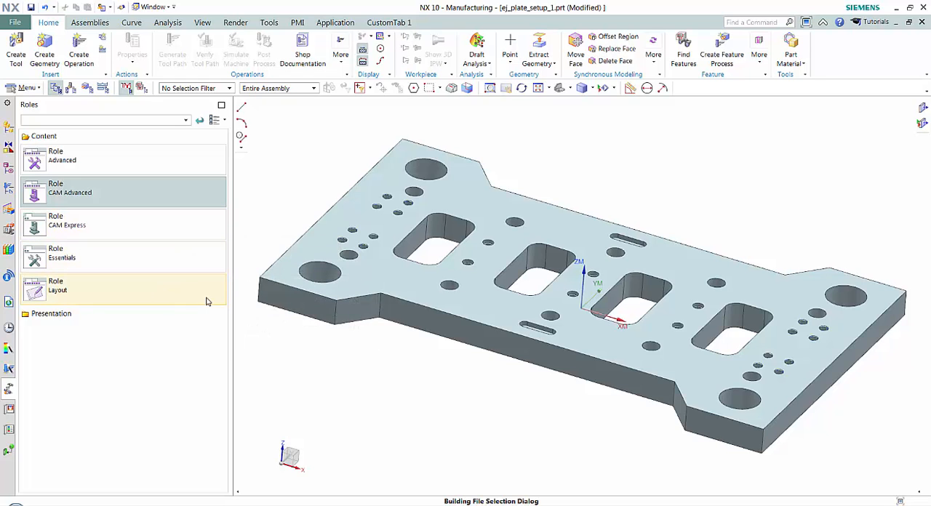
Step: Create a user role named allyPLM_role with the allyPLM_logo.bmp image from the Desktop as its bitmap, and save the role
{"action": "left_click", "coordinate": [49, 314]}
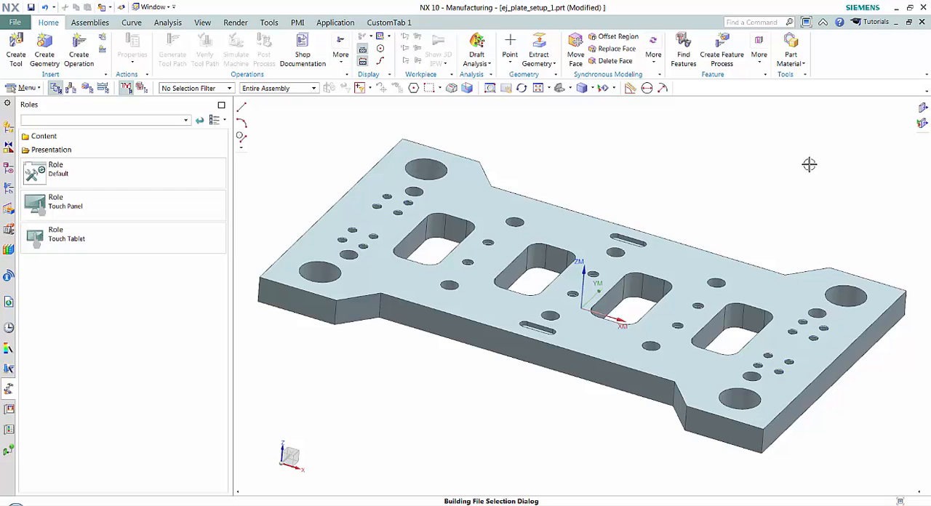
{"action": "right_click", "coordinate": [76, 320]}
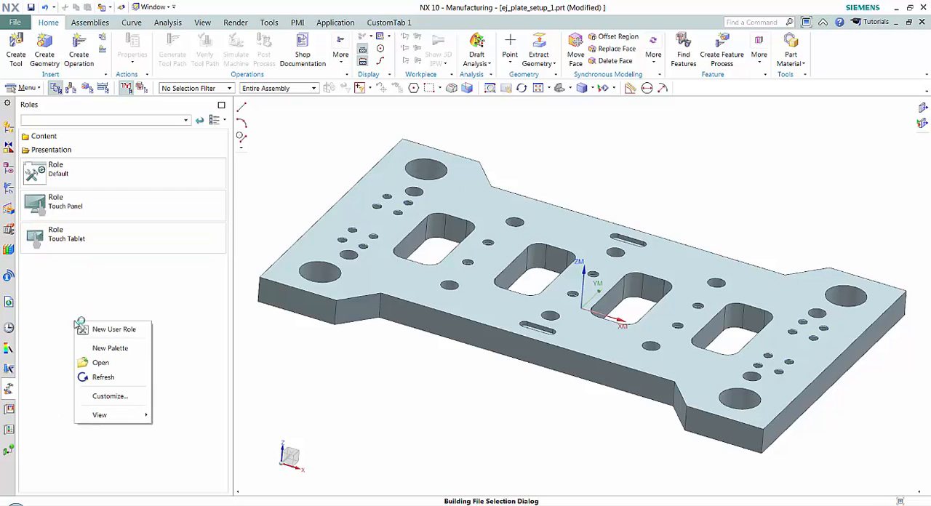
{"action": "left_click", "coordinate": [115, 331]}
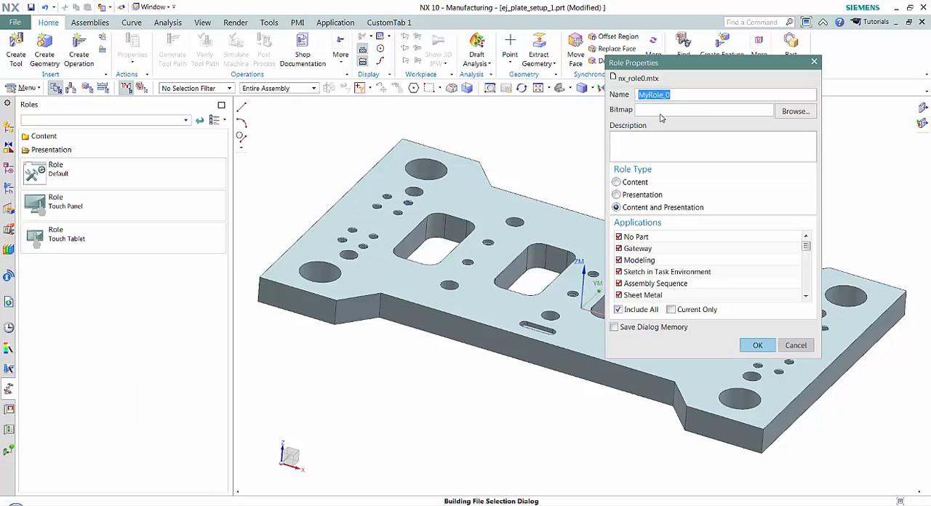
{"action": "type", "text": "allyP"}
{"action": "type", "text": "LM_r"}
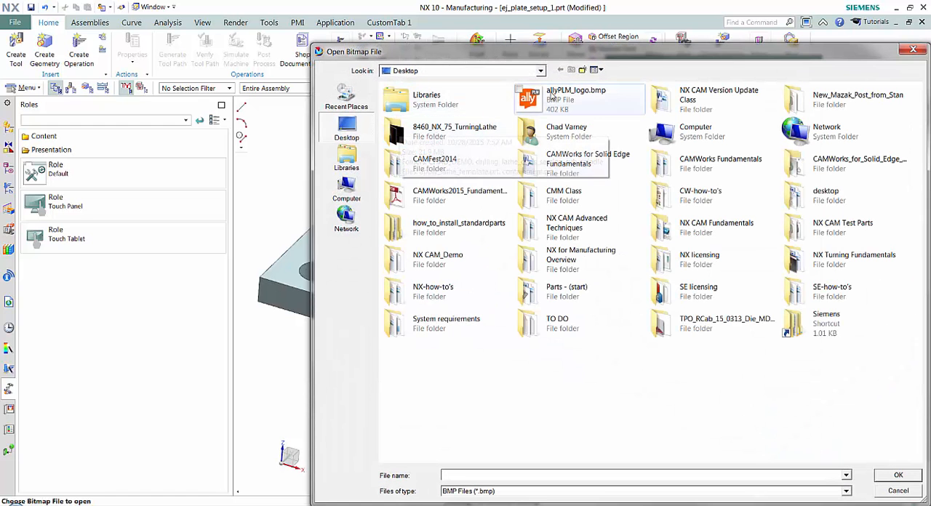
{"action": "left_click", "coordinate": [551, 94]}
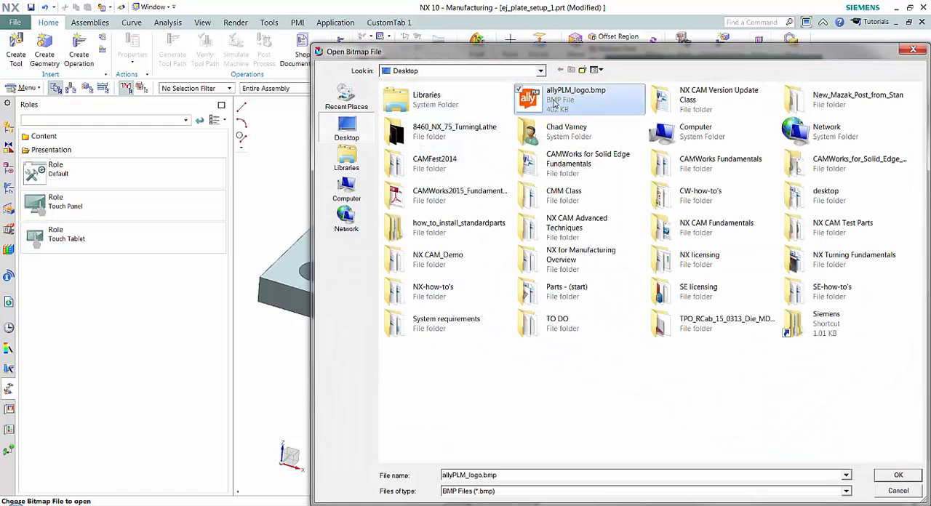
{"action": "left_click", "coordinate": [897, 475]}
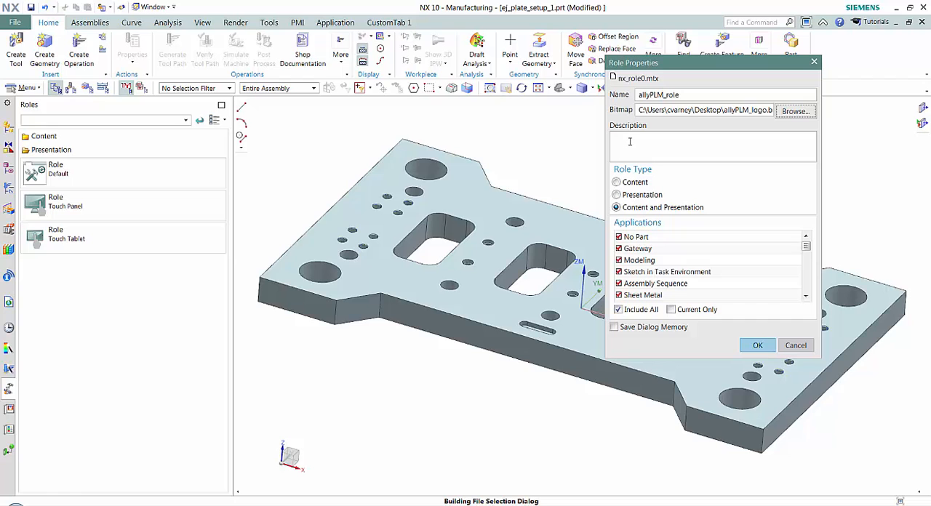
{"action": "left_click", "coordinate": [756, 344]}
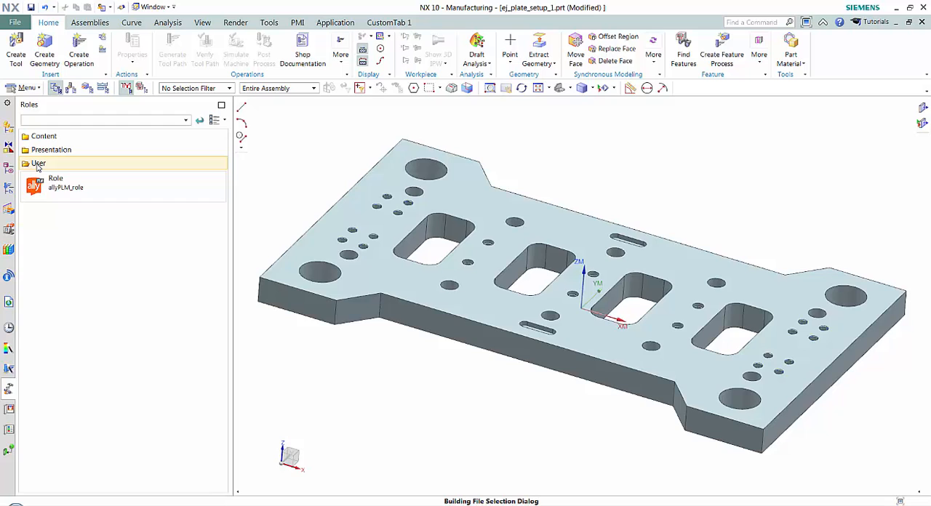
{"action": "right_click", "coordinate": [86, 194]}
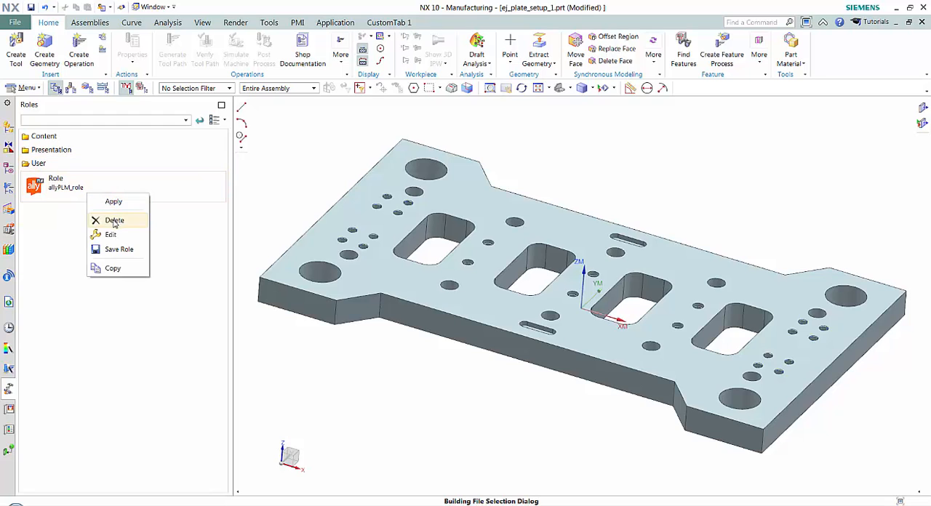
{"action": "left_click", "coordinate": [102, 250]}
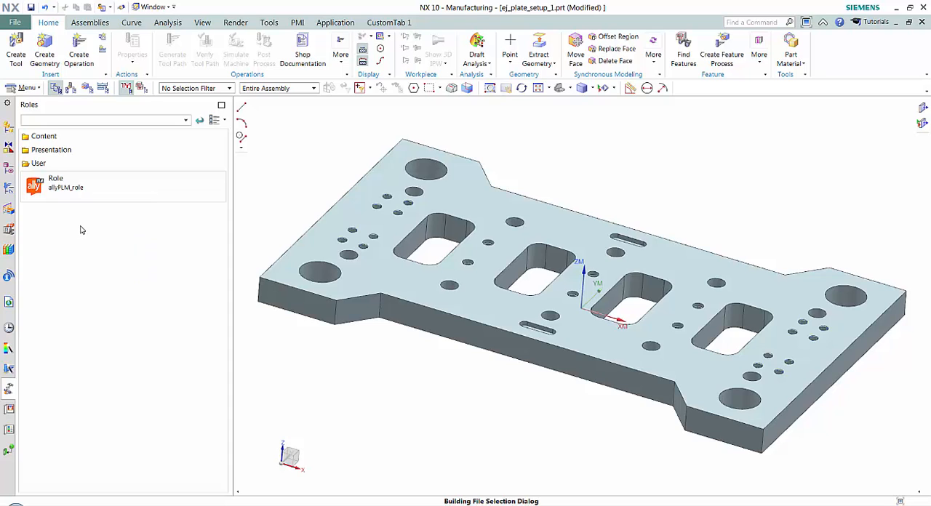
Step: Load the Essentials content role and accept overwriting the stored customizations
{"action": "left_click", "coordinate": [44, 136]}
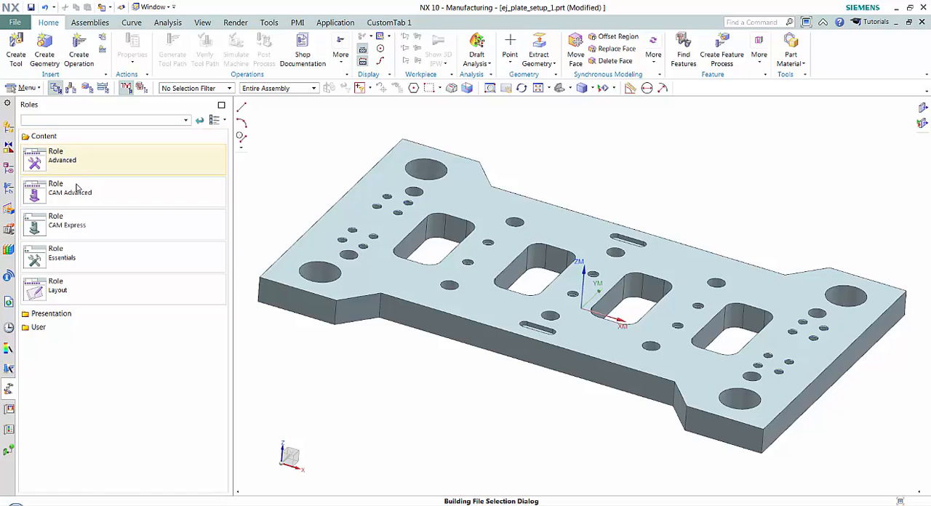
{"action": "left_click", "coordinate": [84, 253]}
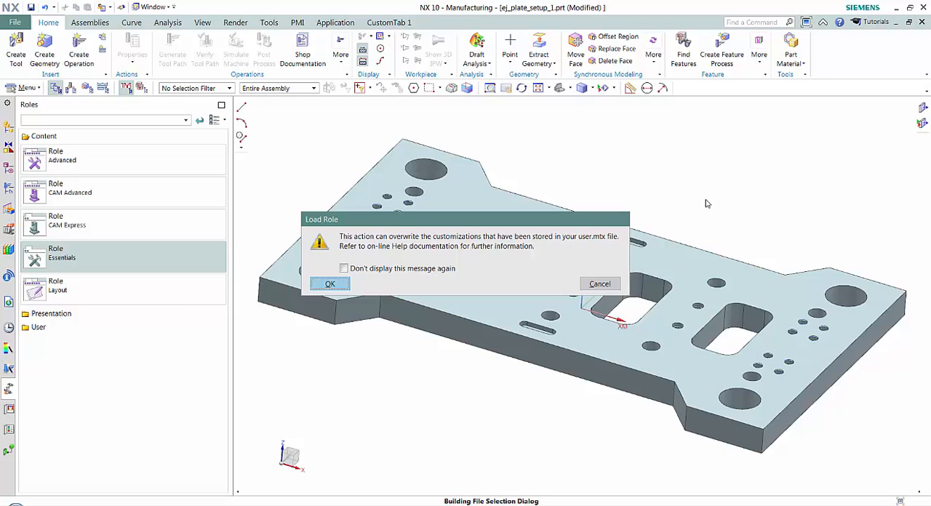
{"action": "left_click", "coordinate": [334, 286]}
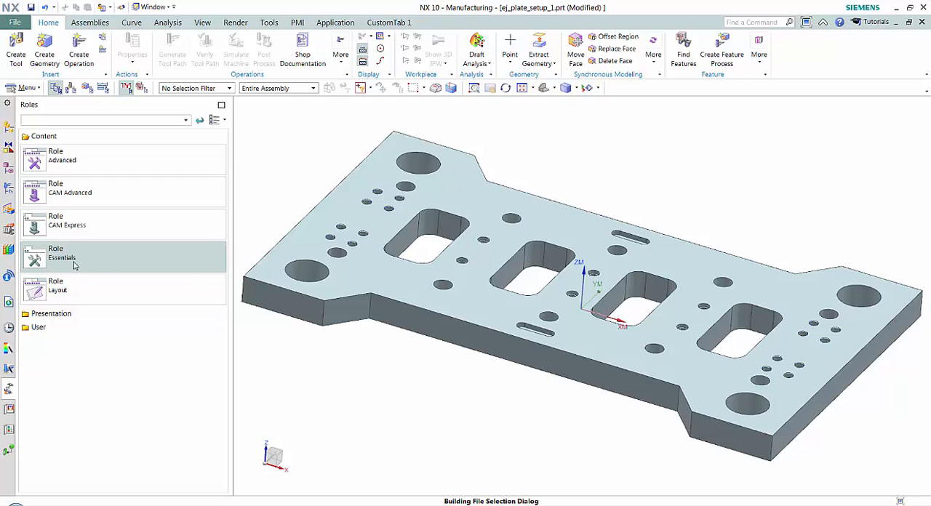
{"action": "mouse_move", "coordinate": [99, 262]}
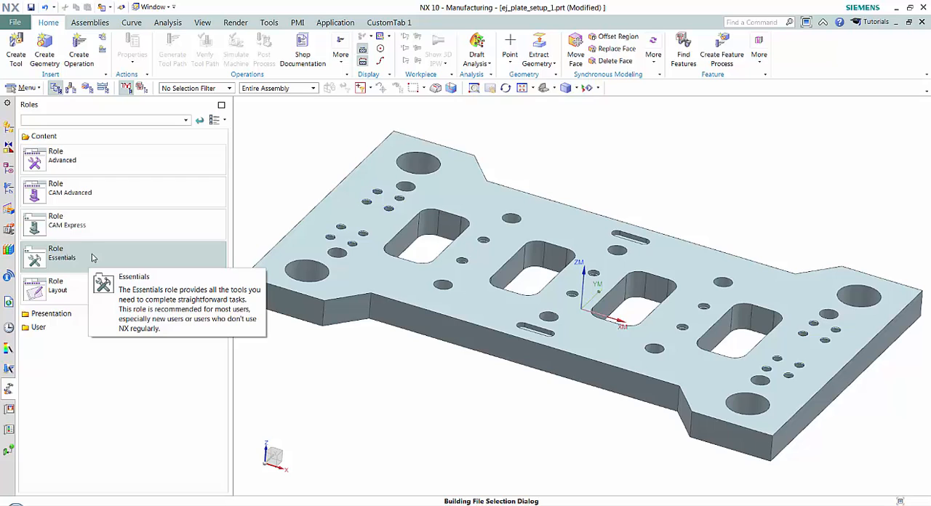
Step: Apply the allyPLM_role user role and accept overwriting the stored customizations
{"action": "left_click", "coordinate": [42, 327]}
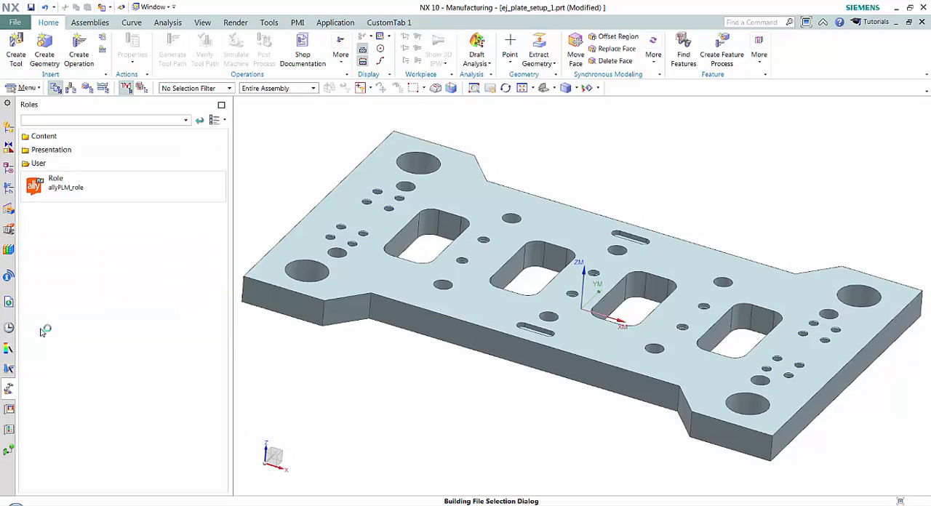
{"action": "right_click", "coordinate": [81, 188]}
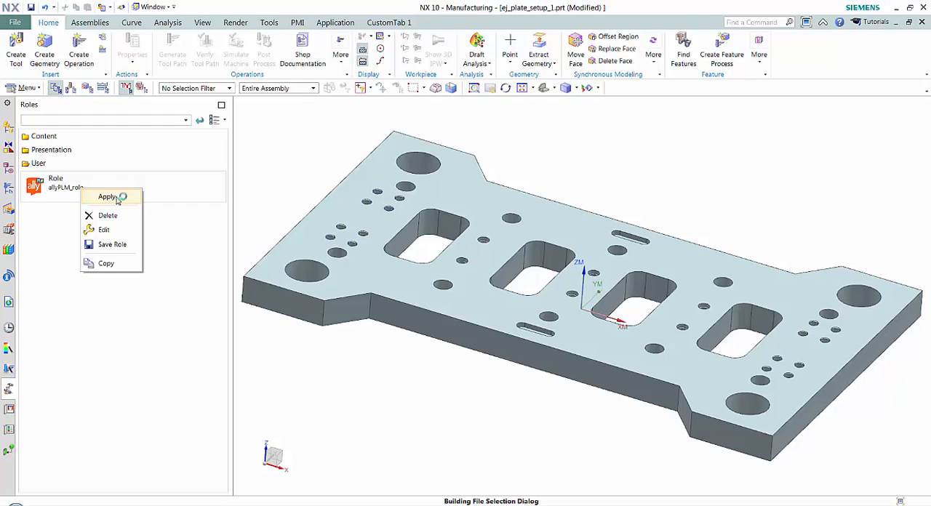
{"action": "left_click", "coordinate": [114, 198]}
{"action": "left_click", "coordinate": [326, 283]}
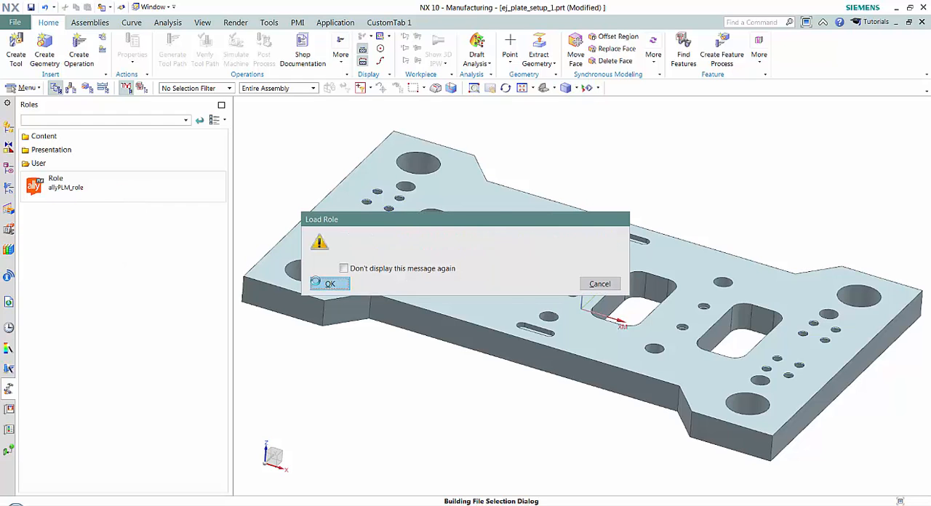
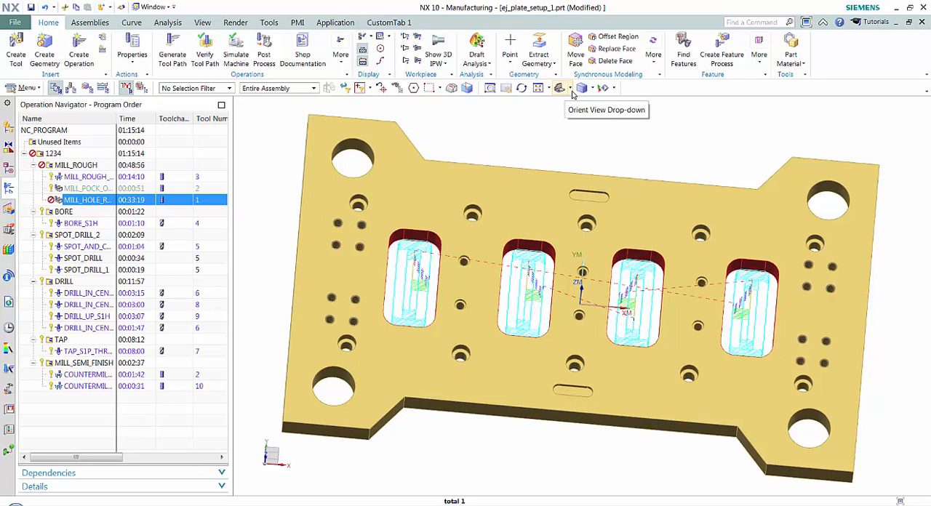
Step: Align the tilted plate view to its nearest standard orientation, looking straight down on the top face
{"action": "left_click", "coordinate": [571, 89]}
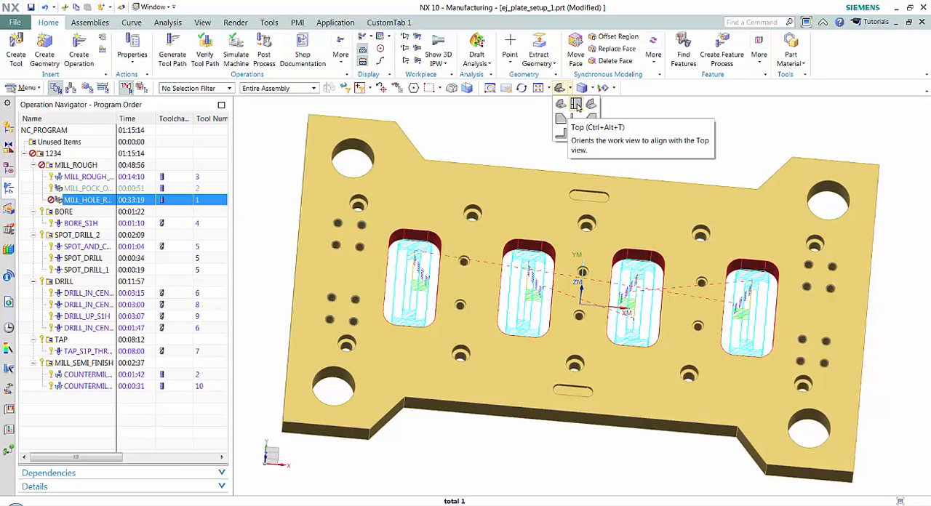
{"action": "left_click", "coordinate": [858, 77]}
{"action": "middle_click_drag", "start_coordinate": [724, 154], "coordinate": [724, 154]}
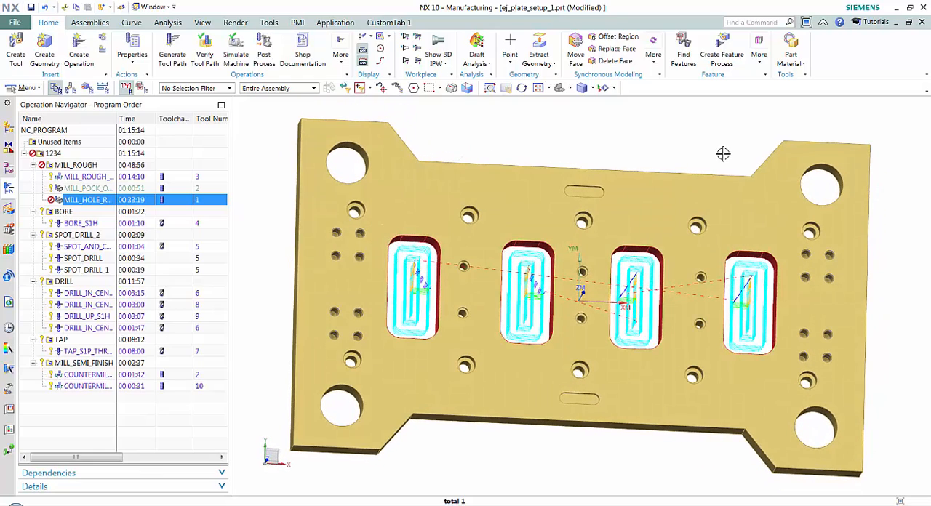
{"action": "key", "text": "F8"}
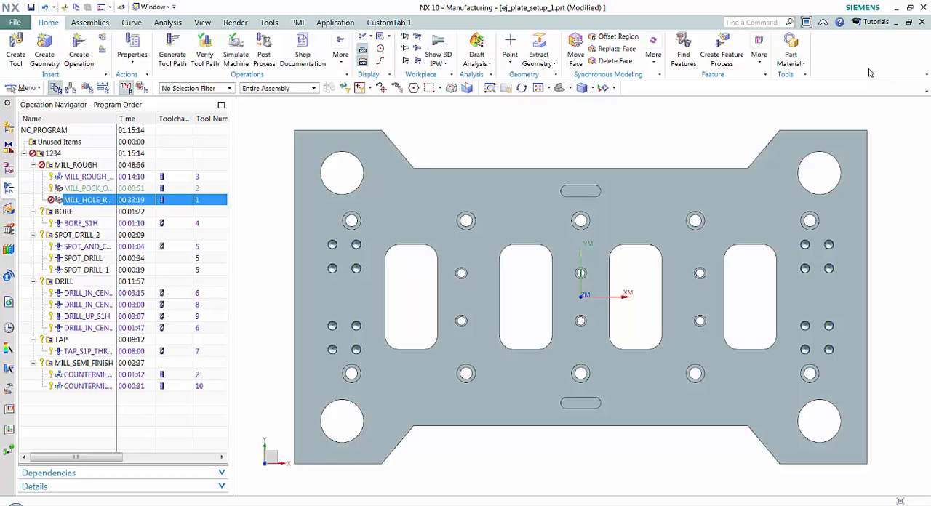
Step: Select the angled notch face on the plate's front side using the Face selection filter, and orient the view to Front
{"action": "middle_click_drag", "start_coordinate": [714, 139], "coordinate": [378, 342]}
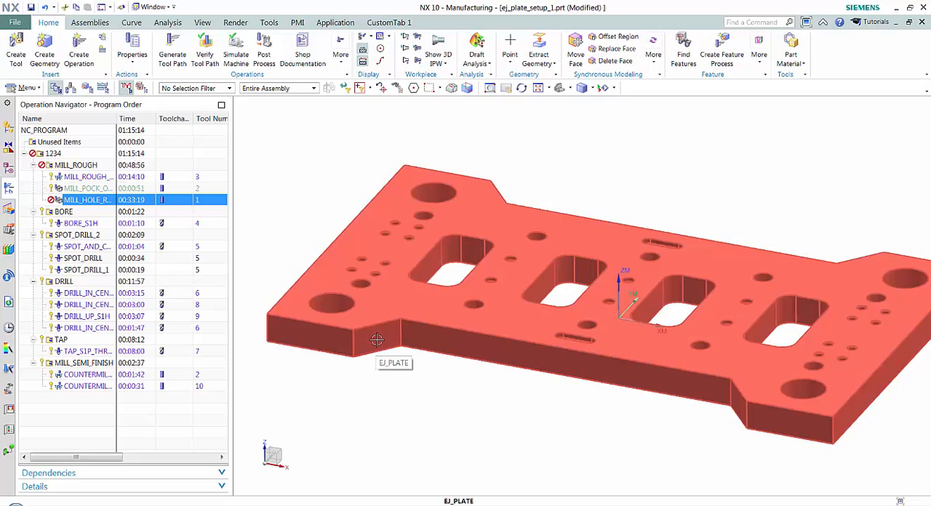
{"action": "left_click", "coordinate": [226, 89]}
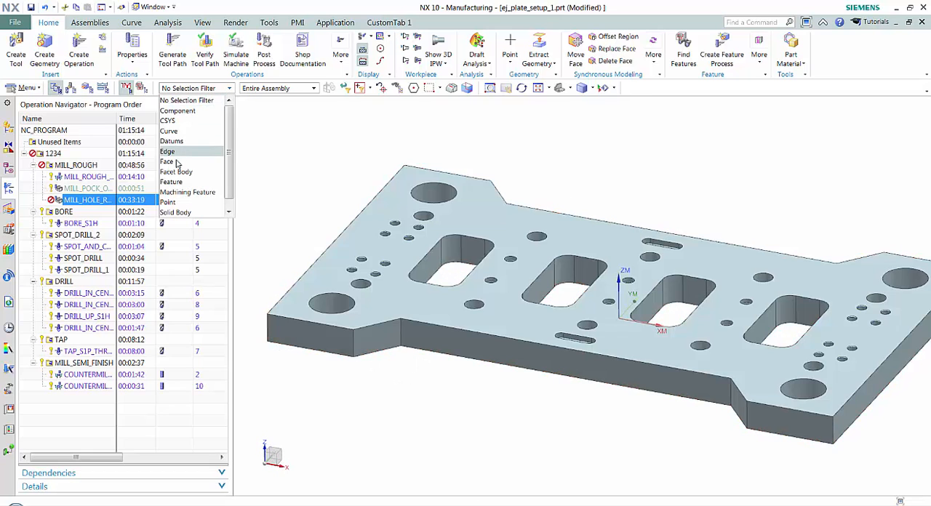
{"action": "left_click", "coordinate": [176, 170]}
{"action": "middle_click_drag", "start_coordinate": [378, 366], "coordinate": [390, 347]}
{"action": "left_click", "coordinate": [392, 344]}
{"action": "middle_click_drag", "start_coordinate": [432, 383], "coordinate": [432, 386]}
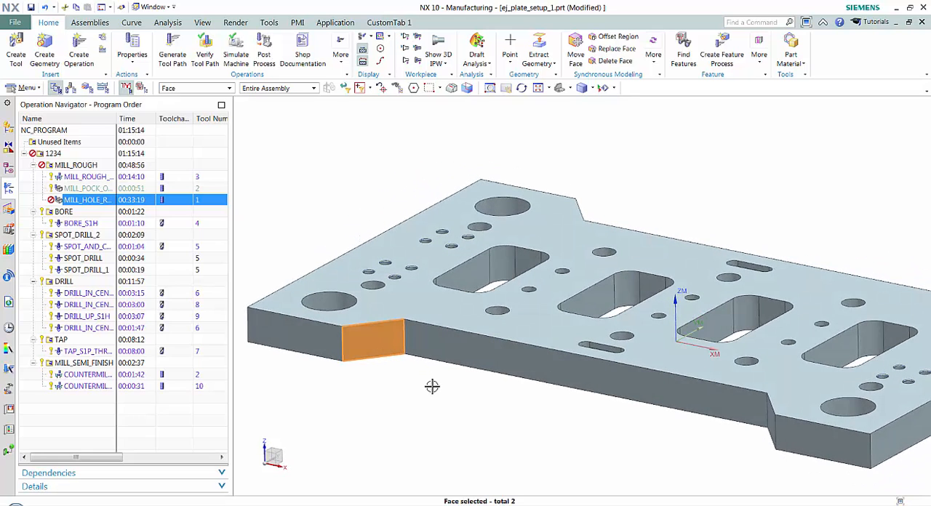
{"action": "key", "text": "ctrl+alt+f"}
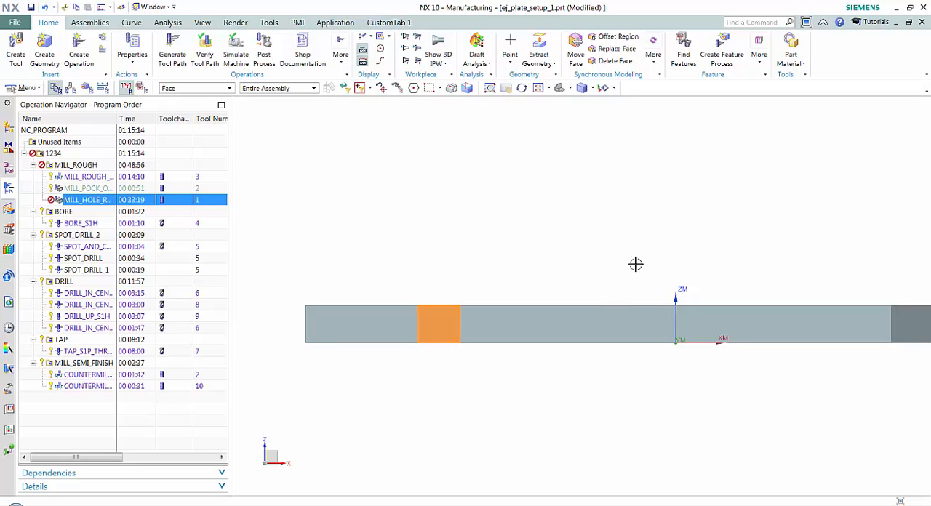
{"action": "key", "text": "Escape"}
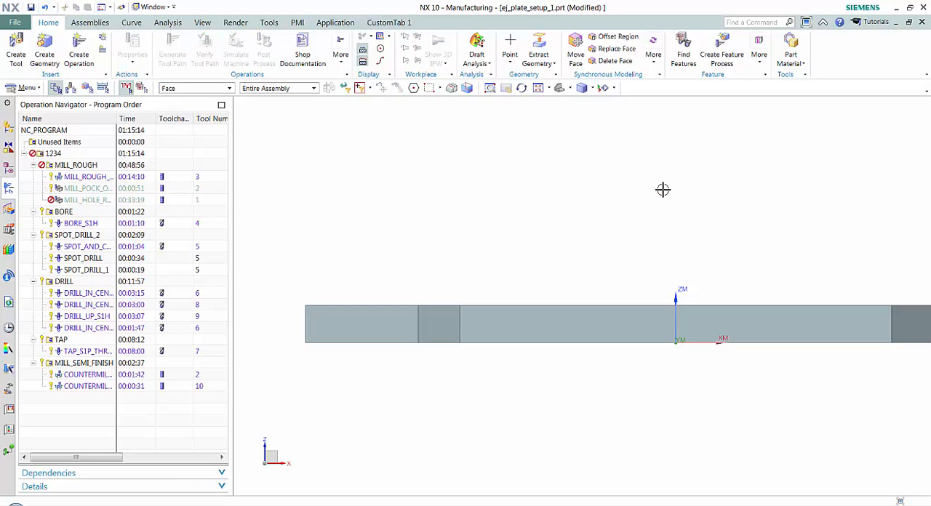
Step: Return the plate to the trimetric view and reset the selection filter to No Selection Filter
{"action": "key", "text": "Home"}
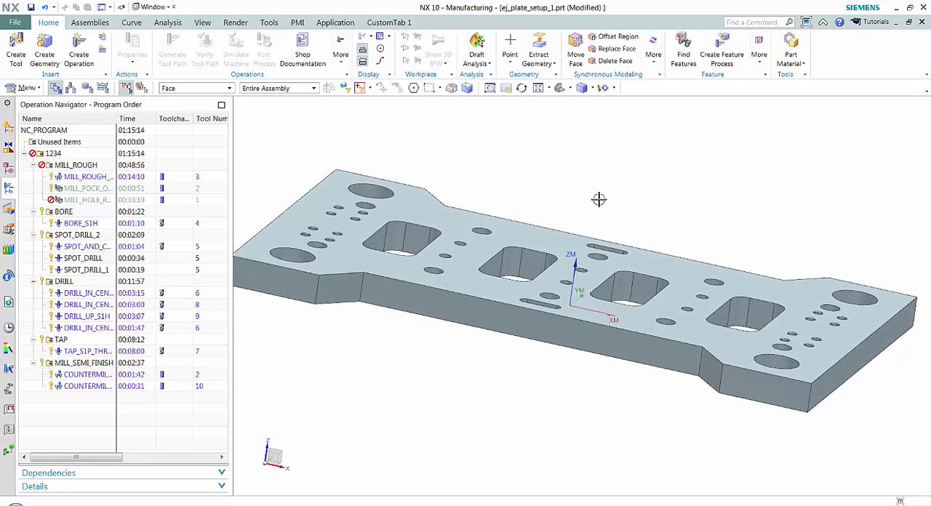
{"action": "left_click", "coordinate": [229, 88]}
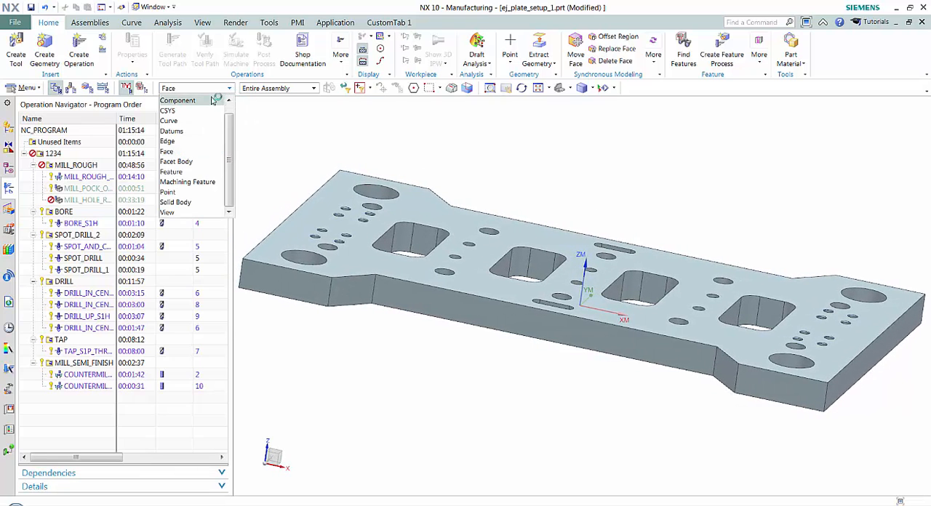
{"action": "scroll", "coordinate": [228, 135], "scroll_direction": "up", "scroll_amount": 1}
{"action": "left_click", "coordinate": [212, 101]}
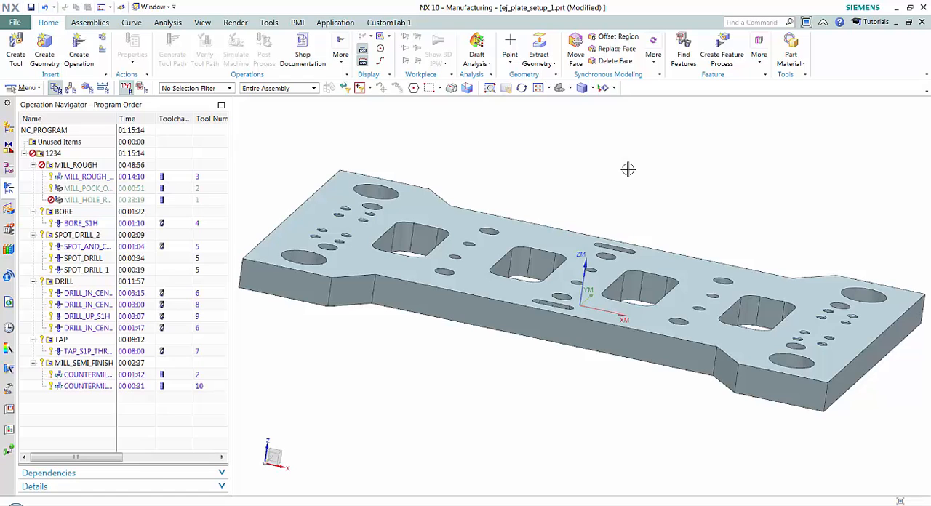
Step: Hide the EJ_PLATE component and undo the hide
{"action": "left_click", "coordinate": [428, 210]}
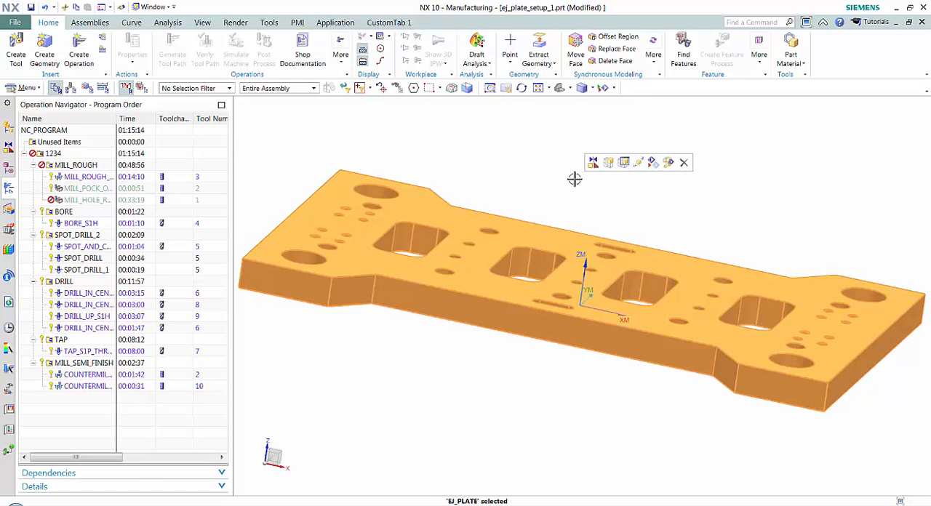
{"action": "key", "text": "ctrl+b"}
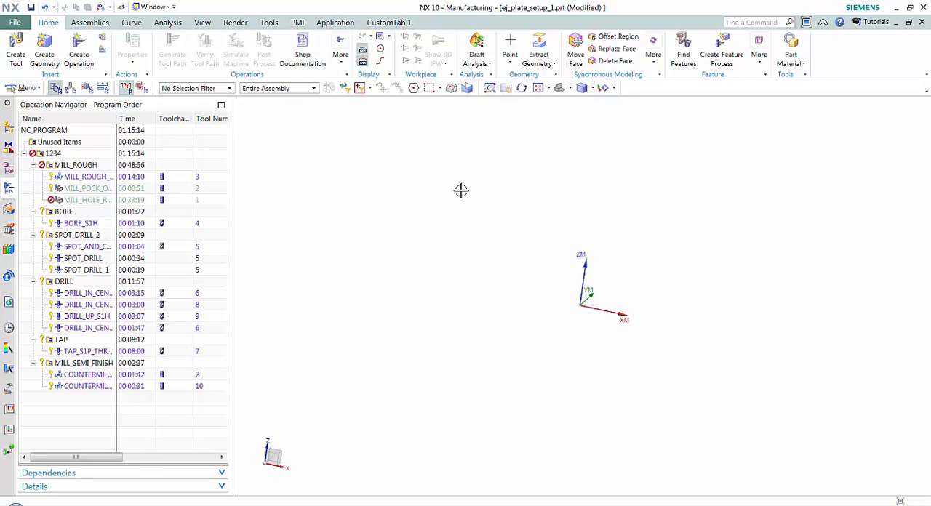
{"action": "left_click", "coordinate": [44, 8]}
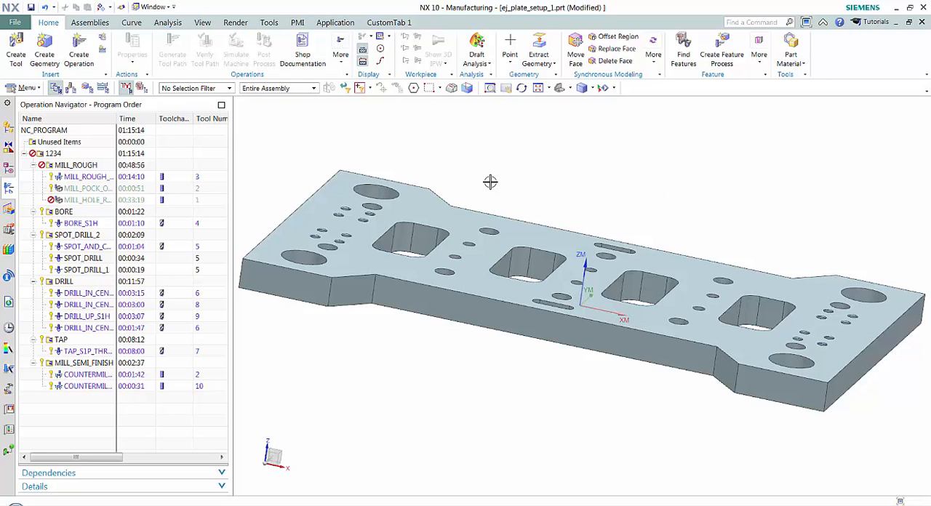
Step: Review the object display settings and color palette for EJ_PLATE, and accept them without choosing another color
{"action": "left_click", "coordinate": [431, 206]}
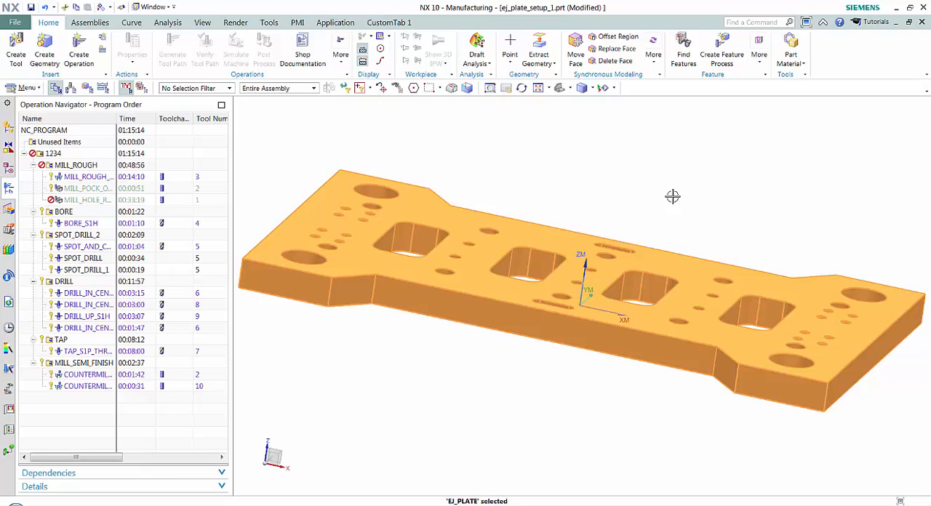
{"action": "key", "text": "ctrl+j"}
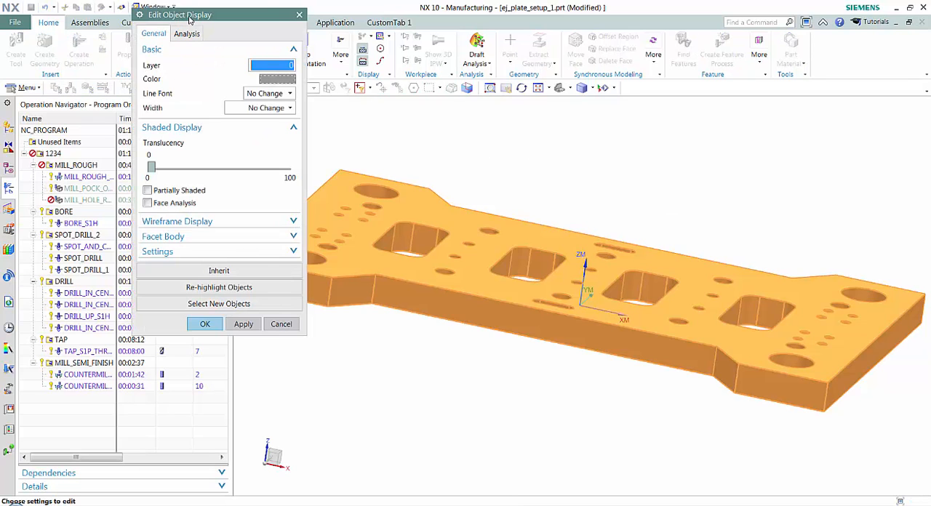
{"action": "mouse_move", "coordinate": [151, 167]}
{"action": "left_mouse_down"}
{"action": "mouse_move", "coordinate": [220, 176]}
{"action": "mouse_move", "coordinate": [148, 168]}
{"action": "left_mouse_up"}
{"action": "left_click", "coordinate": [273, 78]}
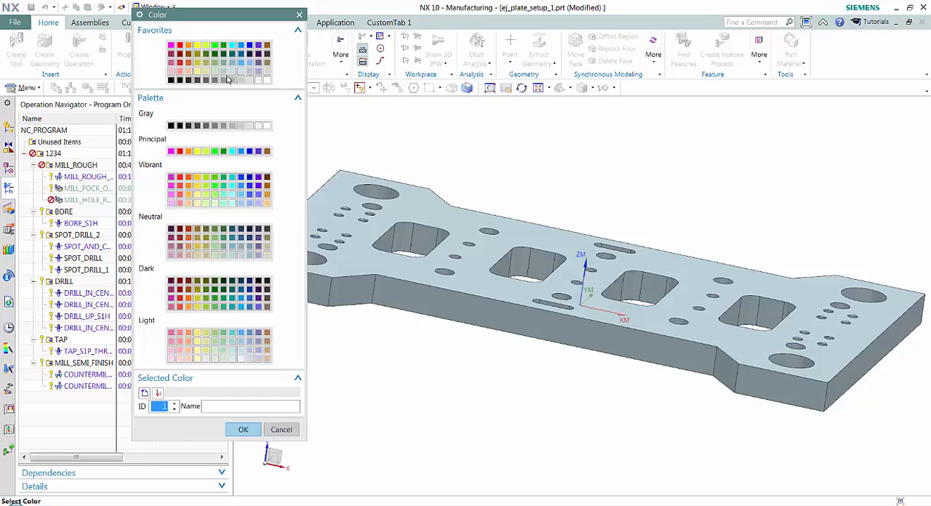
{"action": "left_click", "coordinate": [243, 429]}
{"action": "left_click", "coordinate": [205, 323]}
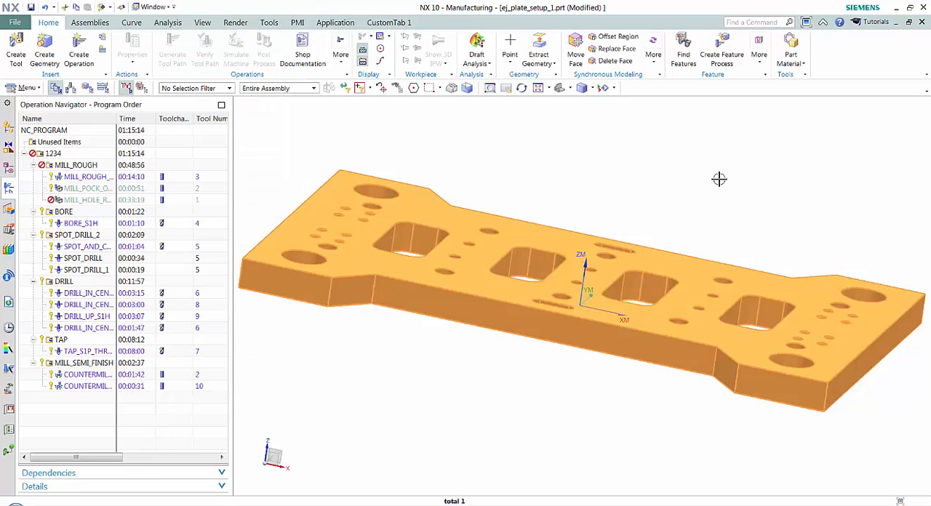
{"action": "key", "text": "Escape"}
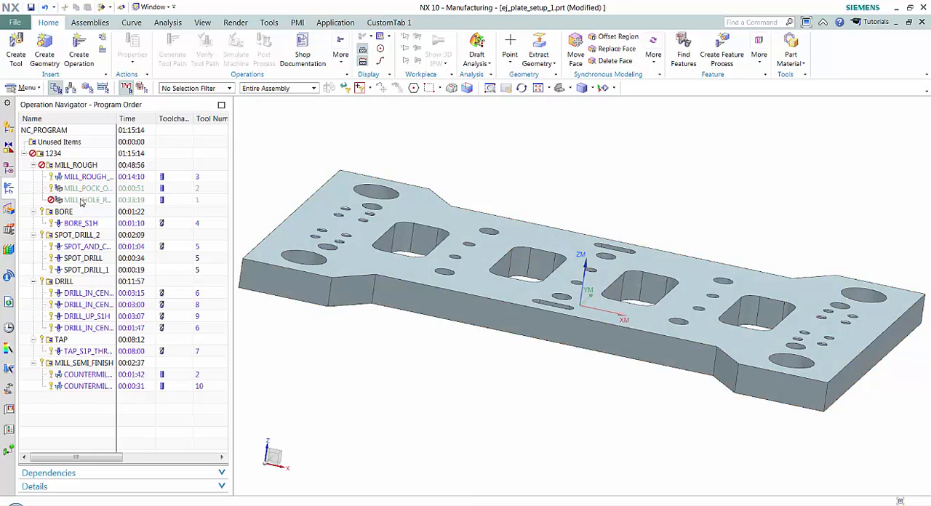
Step: Display the third MILL_ROUGH operation's tool path in isometric view and review the object types in Show and Hide
{"action": "left_click", "coordinate": [79, 202]}
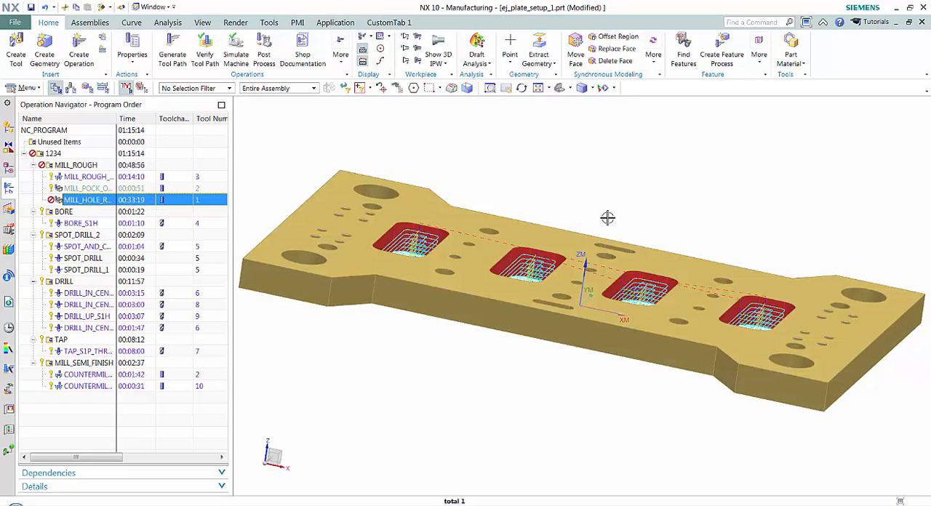
{"action": "key", "text": "End"}
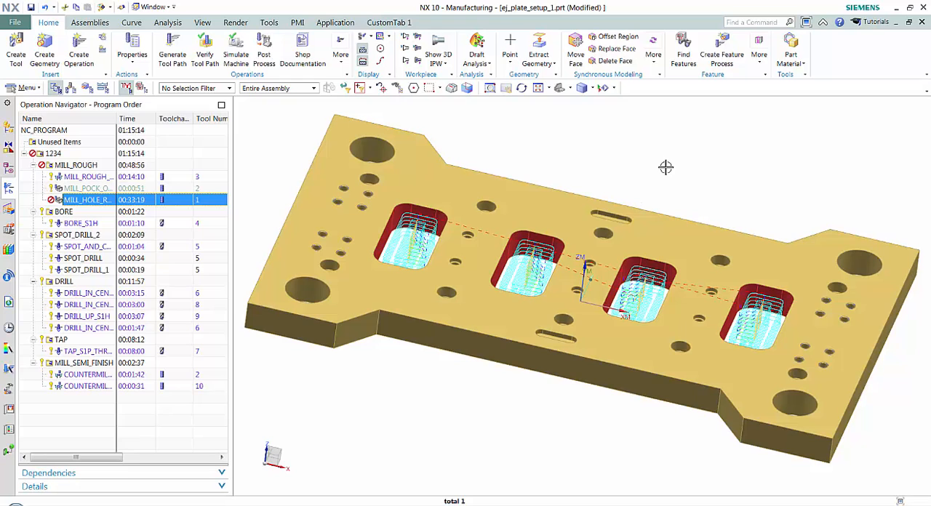
{"action": "key", "text": "ctrl+w"}
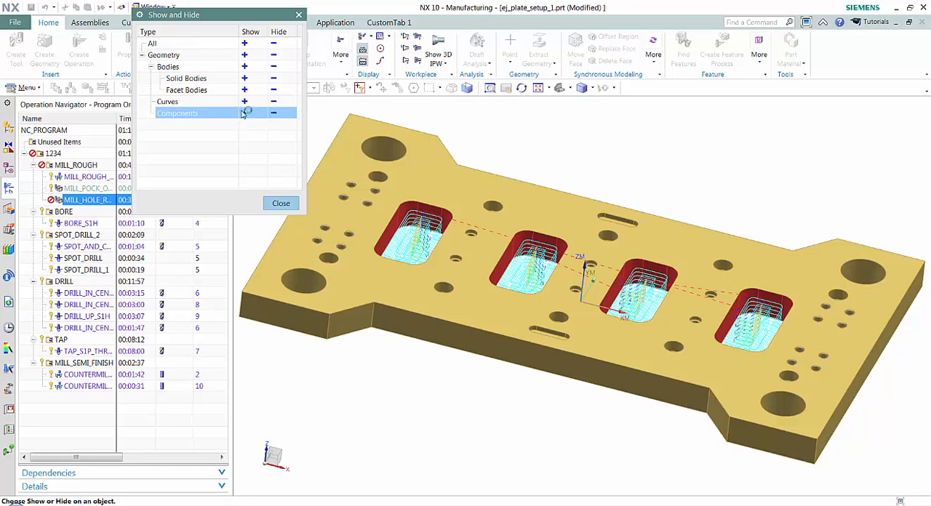
{"action": "left_click", "coordinate": [280, 204]}
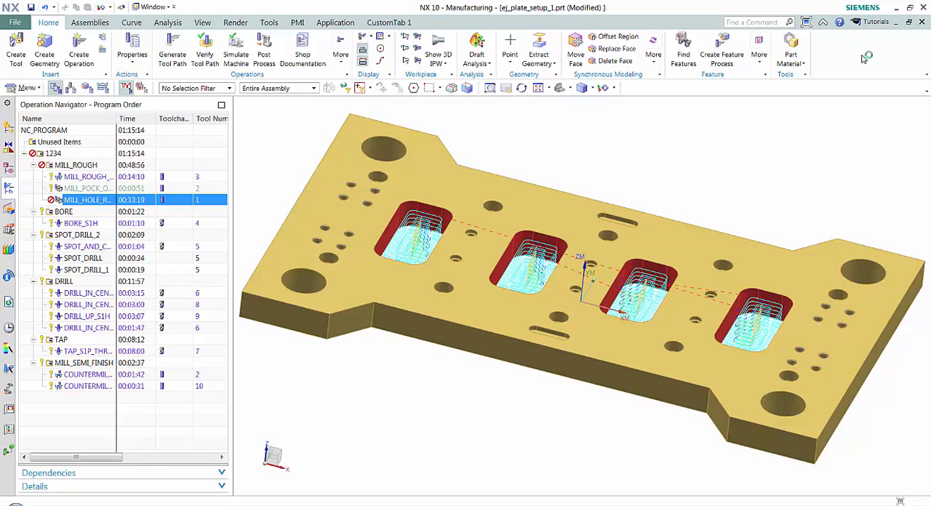
Step: Toggle the WCS display on and off several times at the middle of the plate
{"action": "scroll", "coordinate": [588, 305], "scroll_direction": "down", "scroll_amount": 2}
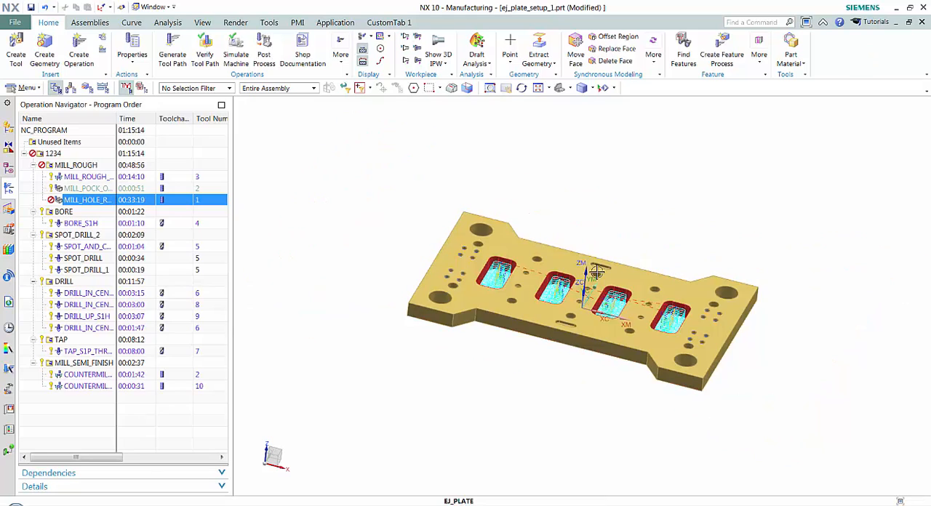
{"action": "scroll", "coordinate": [587, 298], "scroll_direction": "up", "scroll_amount": 5}
{"action": "scroll", "coordinate": [588, 298], "scroll_direction": "up", "scroll_amount": 4}
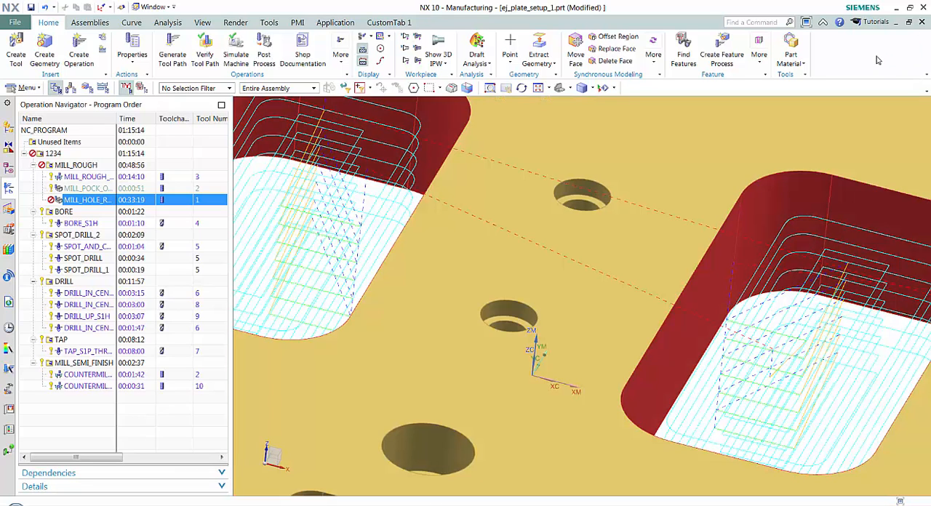
{"action": "key", "text": "w"}
{"action": "key", "text": "w"}
{"action": "key", "text": "w"}
{"action": "key", "text": "w"}
{"action": "key", "text": "w"}
Step: Invert the shown and hidden objects in the plate setup
{"action": "scroll", "coordinate": [706, 222], "scroll_direction": "up", "scroll_amount": 5}
{"action": "scroll", "coordinate": [706, 221], "scroll_direction": "down", "scroll_amount": 5}
{"action": "scroll", "coordinate": [706, 220], "scroll_direction": "down", "scroll_amount": 6}
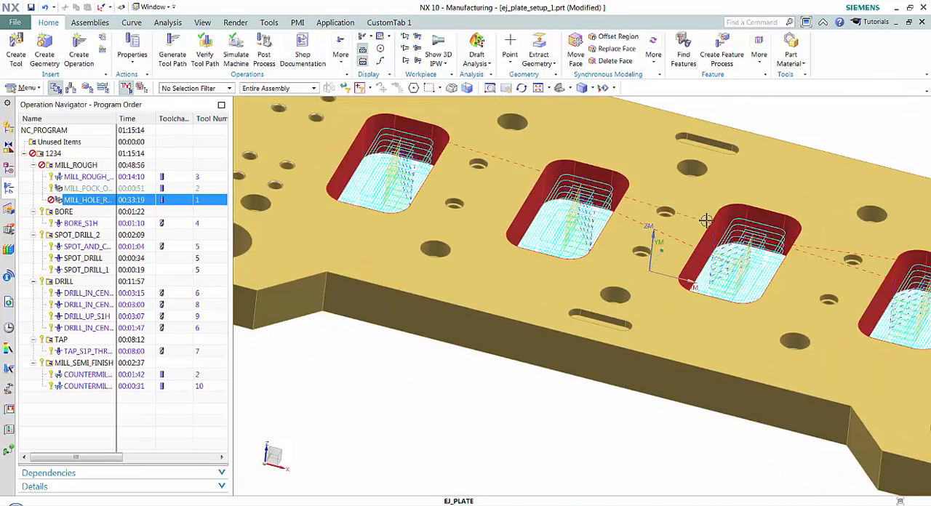
{"action": "scroll", "coordinate": [555, 322], "scroll_direction": "up", "scroll_amount": 1}
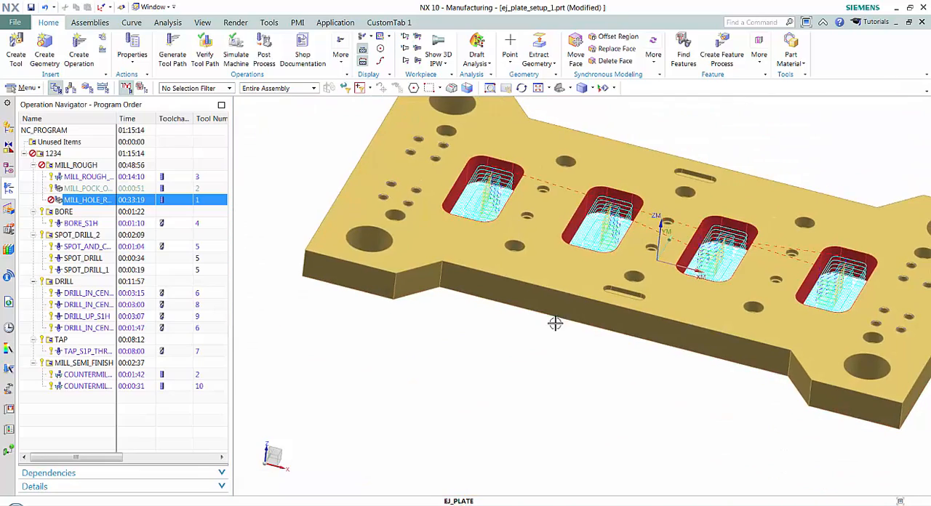
{"action": "scroll", "coordinate": [626, 415], "scroll_direction": "down", "scroll_amount": 2}
{"action": "middle_click_drag", "start_coordinate": [626, 414], "coordinate": [568, 413], "text": "shift"}
{"action": "middle_click_drag", "start_coordinate": [852, 86], "coordinate": [855, 64]}
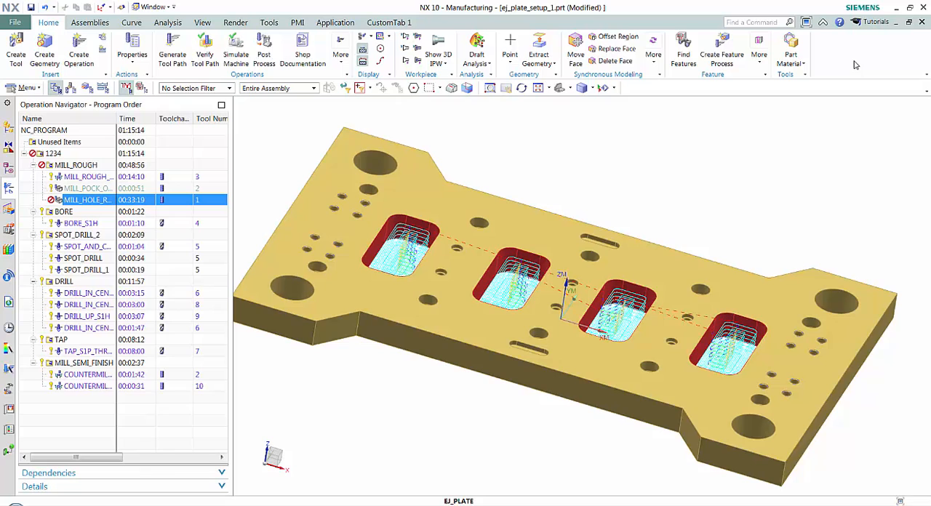
{"action": "key", "text": "ctrl+shift+b"}
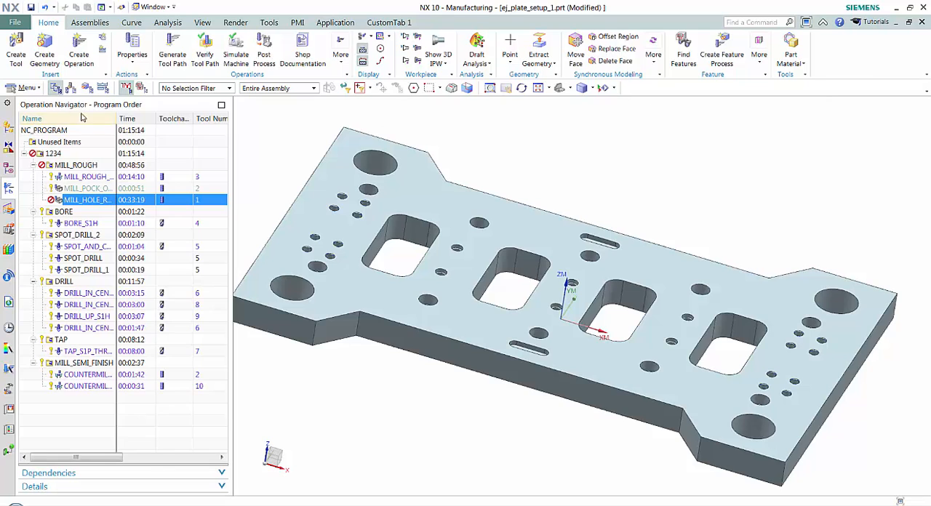
Step: Generate the Shortcut Keys information listing and look through the commands and their assigned keys
{"action": "left_click", "coordinate": [29, 88]}
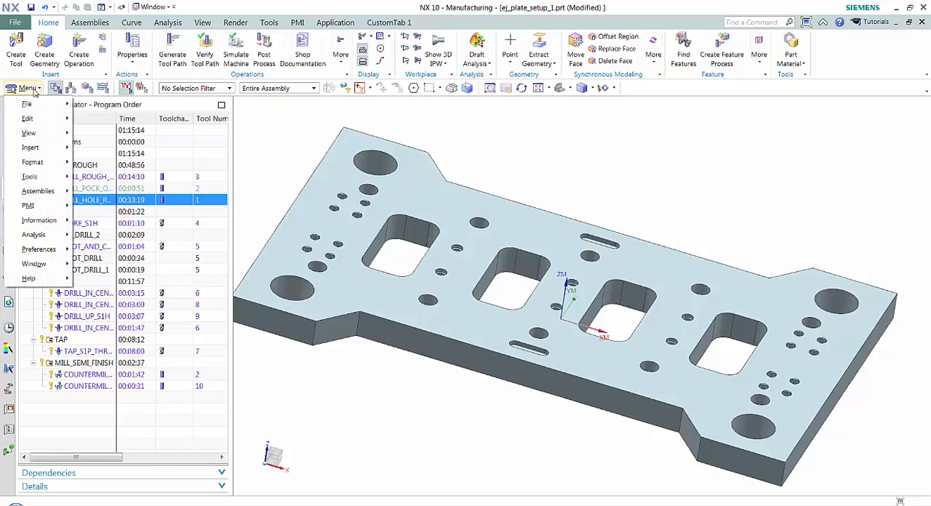
{"action": "mouse_move", "coordinate": [39, 224]}
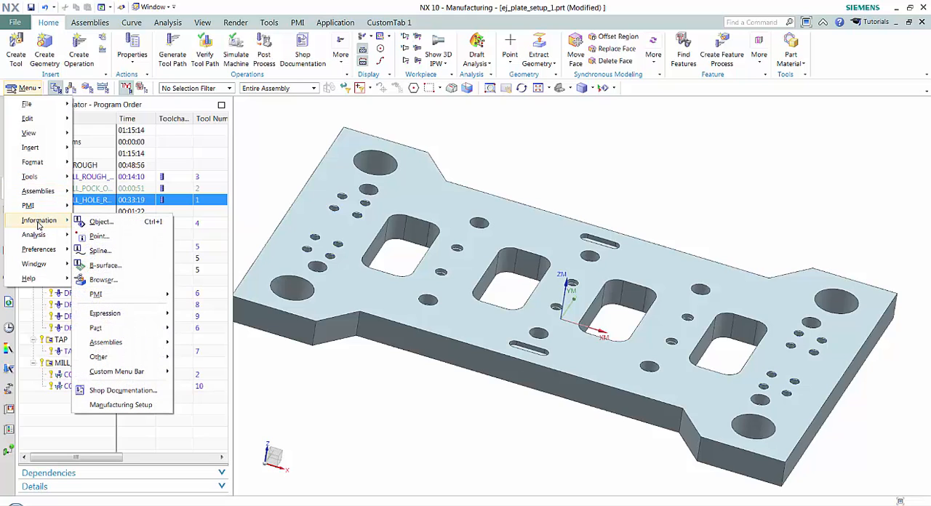
{"action": "mouse_move", "coordinate": [123, 374]}
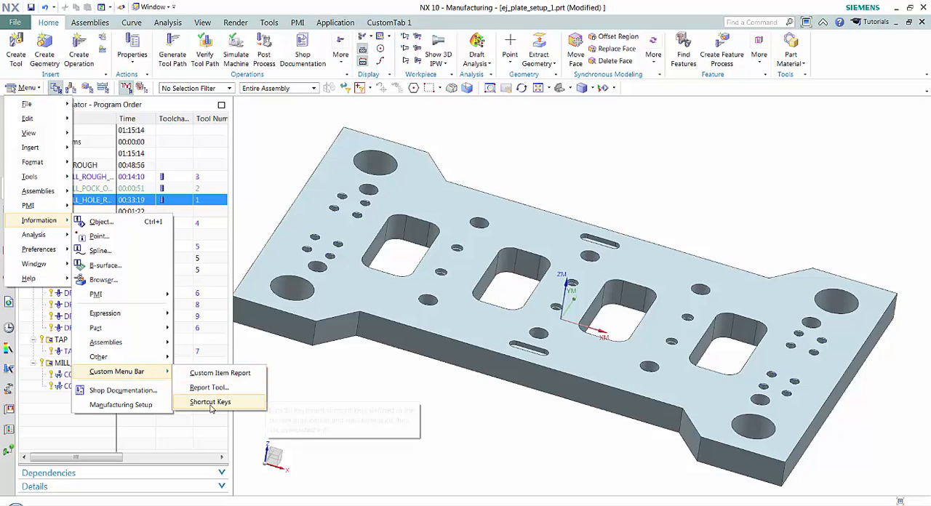
{"action": "left_click", "coordinate": [210, 402]}
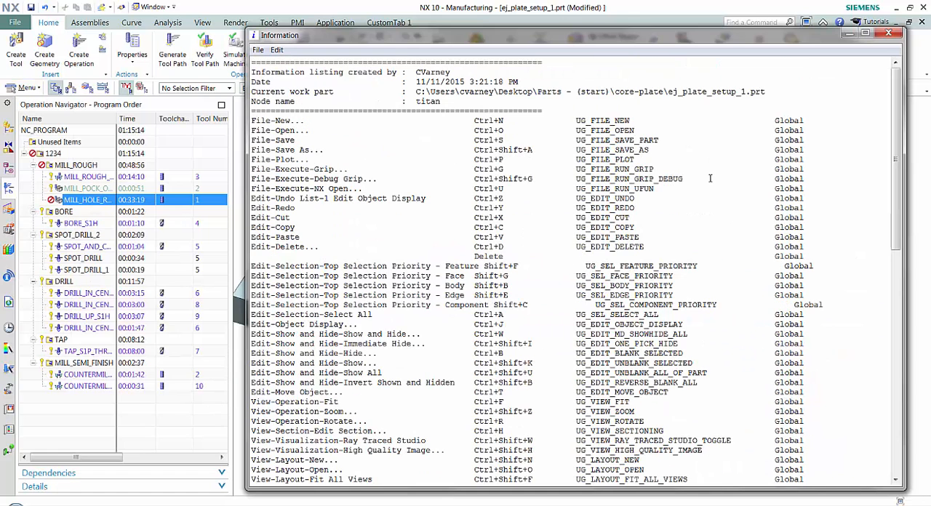
{"action": "scroll", "coordinate": [709, 178], "scroll_direction": "down", "scroll_amount": 2}
{"action": "scroll", "coordinate": [709, 173], "scroll_direction": "down", "scroll_amount": 1}
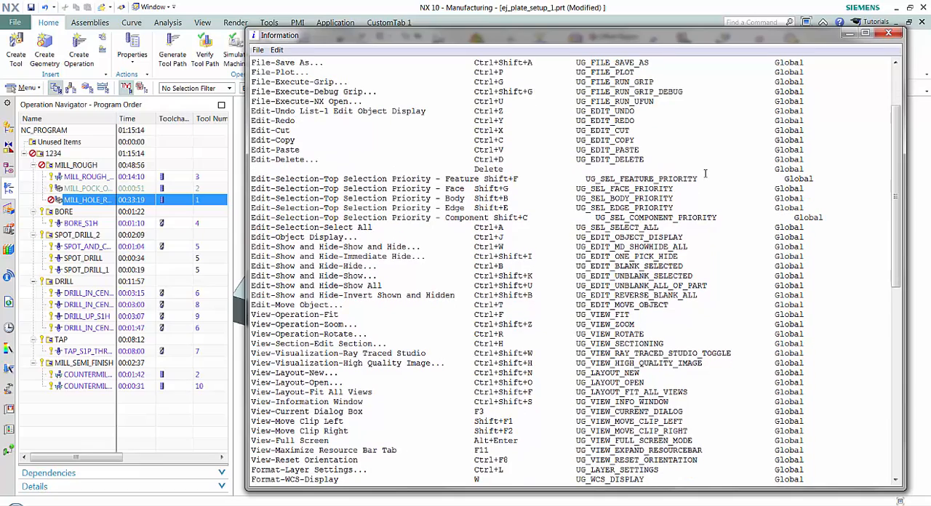
{"action": "scroll", "coordinate": [699, 178], "scroll_direction": "up", "scroll_amount": 3}
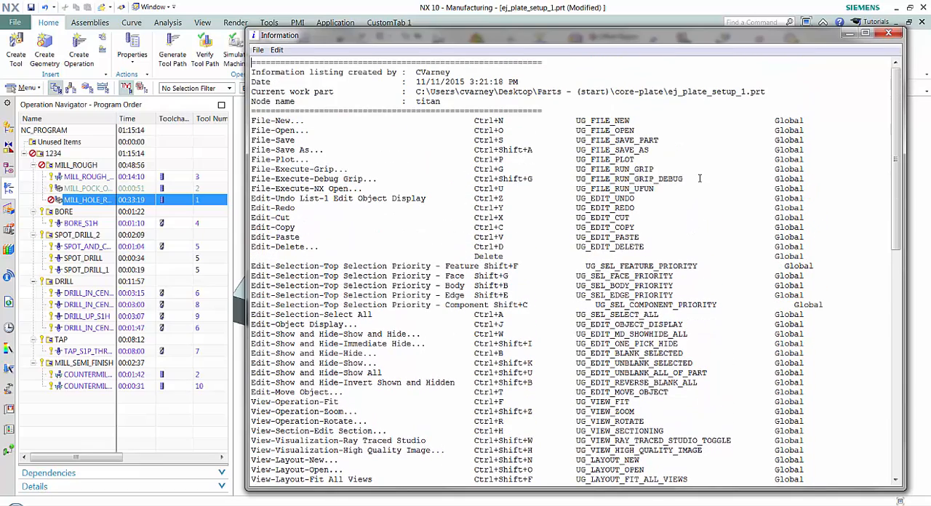
Step: Review the Shortcut Keys listing through its last entries, close it, and orient the plate to the trimetric view
{"action": "scroll", "coordinate": [538, 177], "scroll_direction": "down", "scroll_amount": 5}
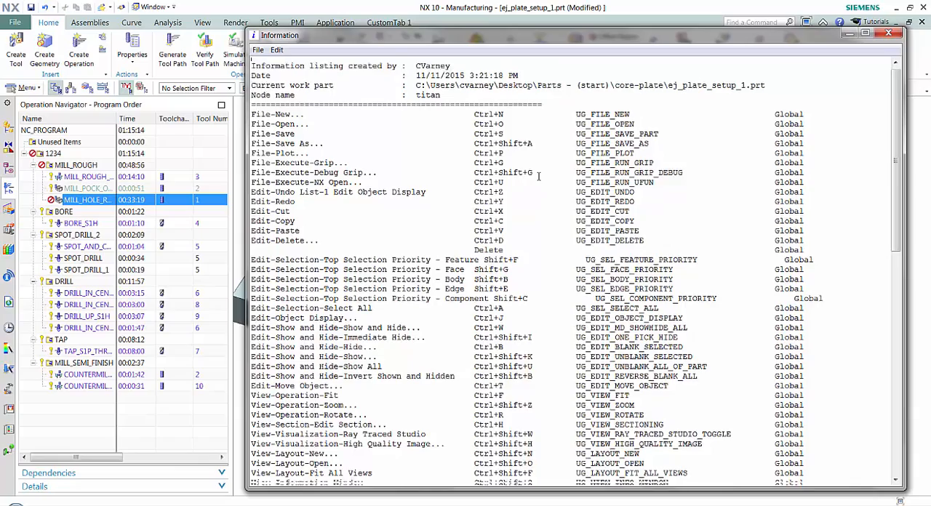
{"action": "scroll", "coordinate": [607, 179], "scroll_direction": "down", "scroll_amount": 13}
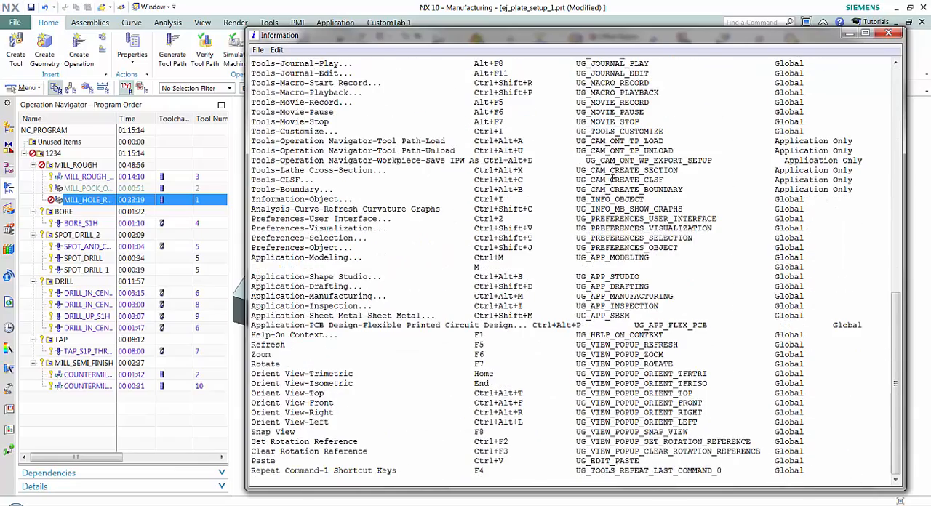
{"action": "left_click", "coordinate": [888, 34]}
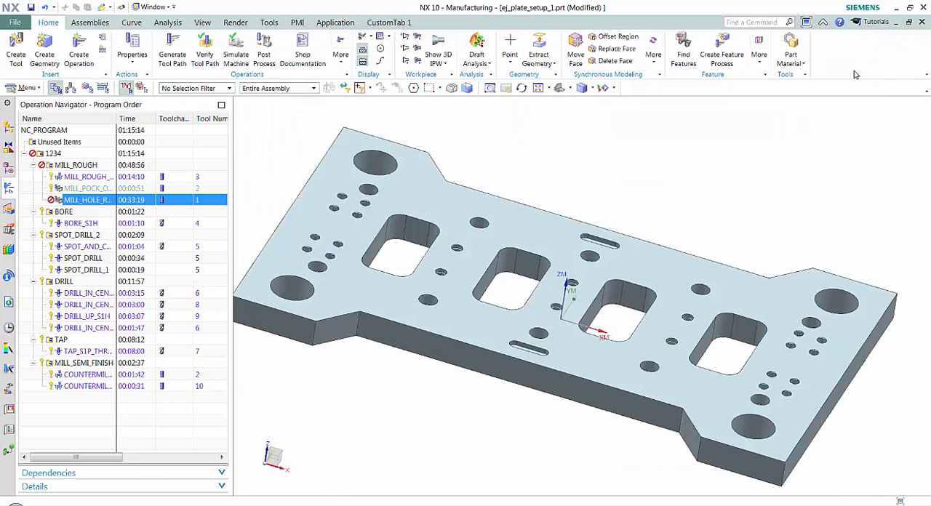
{"action": "key", "text": "Home"}
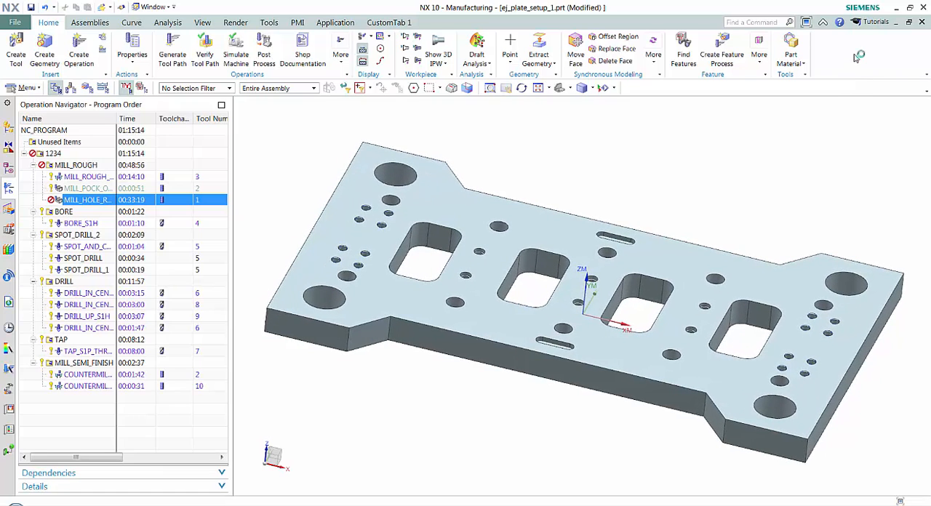
Step: Assign G as the global keyboard shortcut for the Generate command in the Operations category
{"action": "right_click", "coordinate": [855, 54]}
{"action": "left_click", "coordinate": [863, 370]}
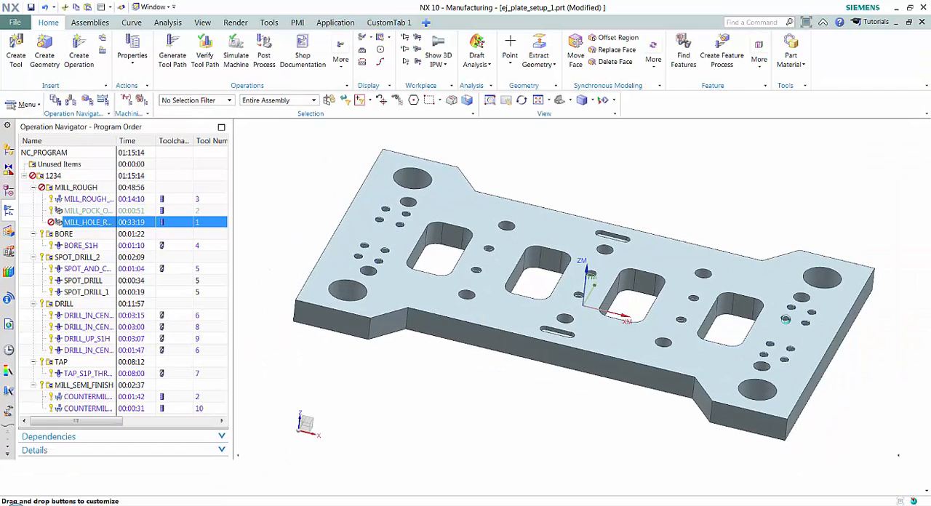
{"action": "left_click", "coordinate": [398, 452]}
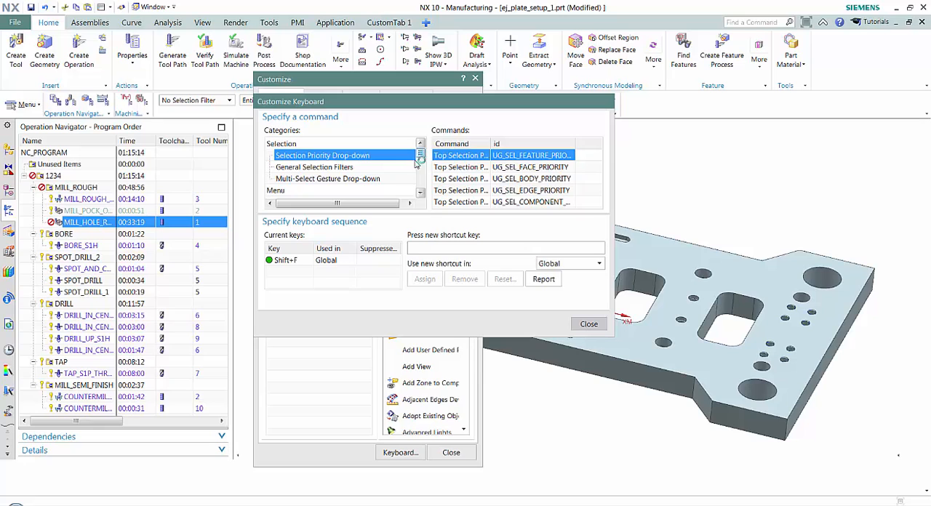
{"action": "scroll", "coordinate": [420, 155], "scroll_direction": "up", "scroll_amount": 5}
{"action": "left_click_drag", "start_coordinate": [420, 160], "coordinate": [421, 197]}
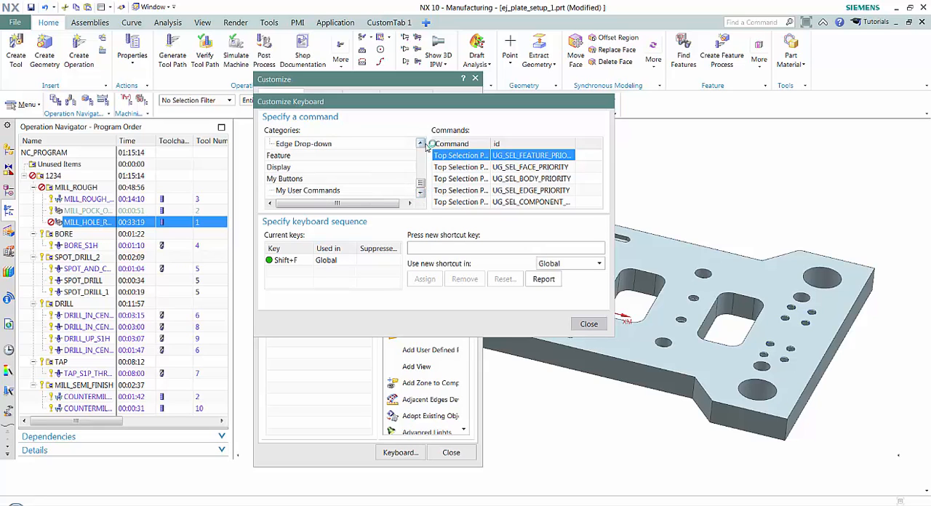
{"action": "left_click_drag", "start_coordinate": [422, 144], "coordinate": [420, 145]}
{"action": "left_click", "coordinate": [278, 157]}
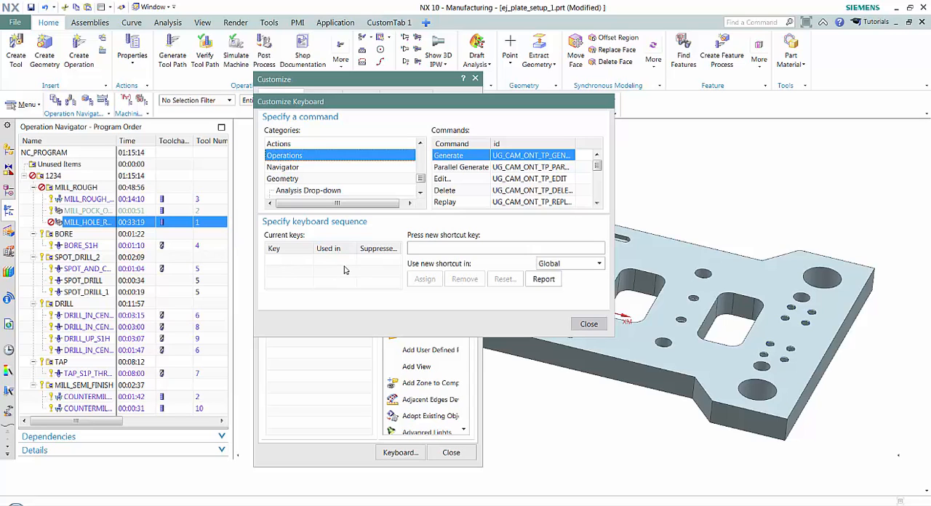
{"action": "left_click", "coordinate": [429, 247]}
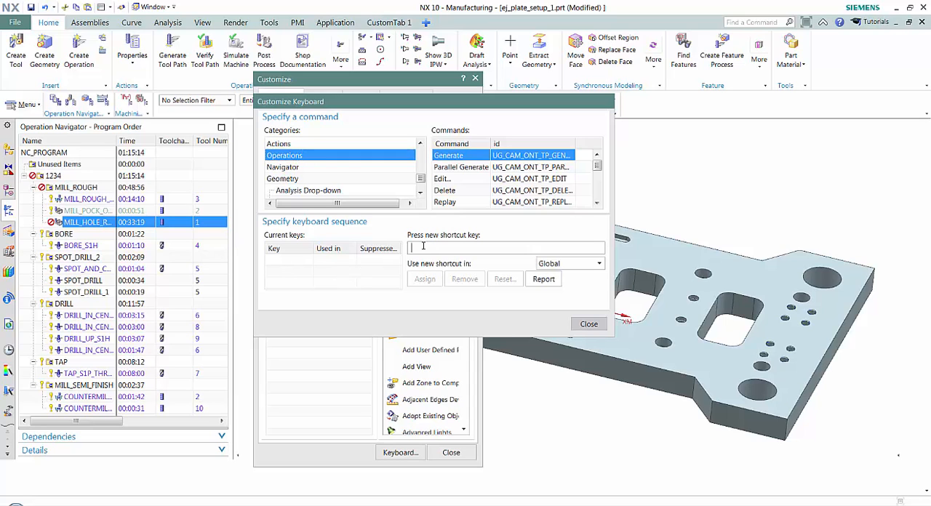
{"action": "key", "text": "g"}
{"action": "left_click", "coordinate": [422, 279]}
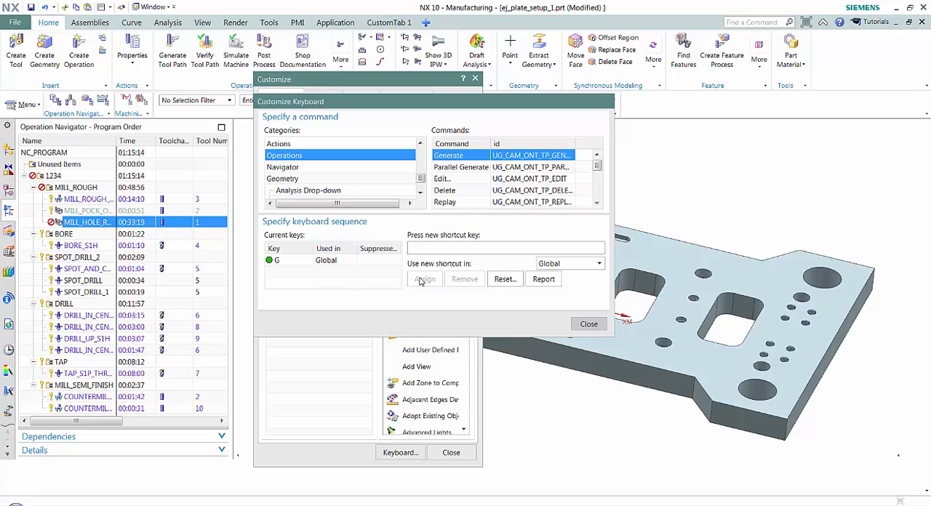
{"action": "left_click", "coordinate": [587, 323]}
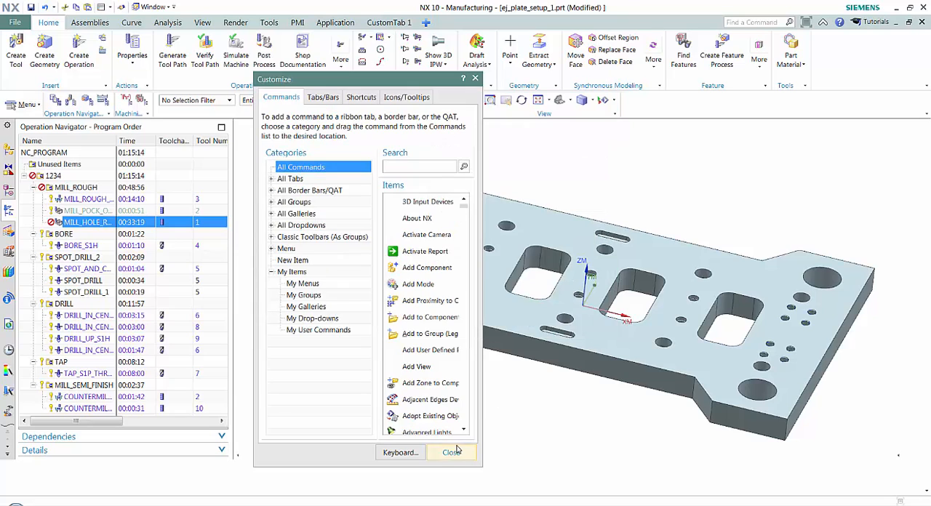
{"action": "left_click", "coordinate": [451, 452]}
Step: Generate the MILL_HOLE_RECT_STR operation's tool path in the MILL_ROUGH group and accept the paths
{"action": "left_click", "coordinate": [76, 201]}
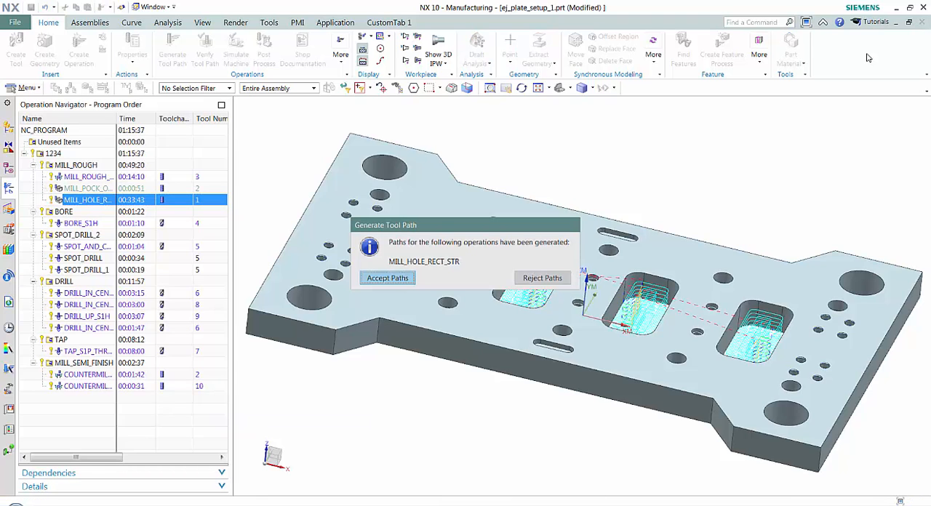
{"action": "left_click", "coordinate": [388, 278]}
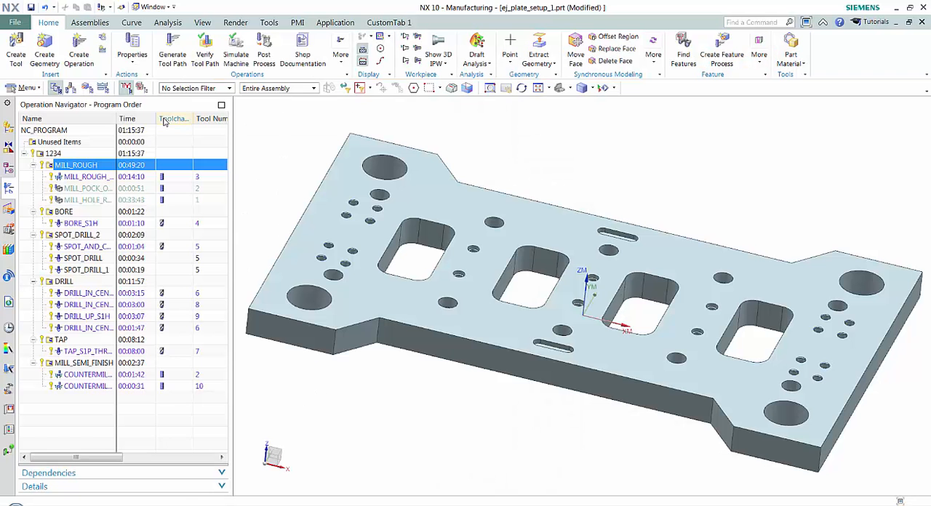
Step: Review the list of available postprocessors for the MILL_ROUGH group without posting any output
{"action": "left_click", "coordinate": [264, 59]}
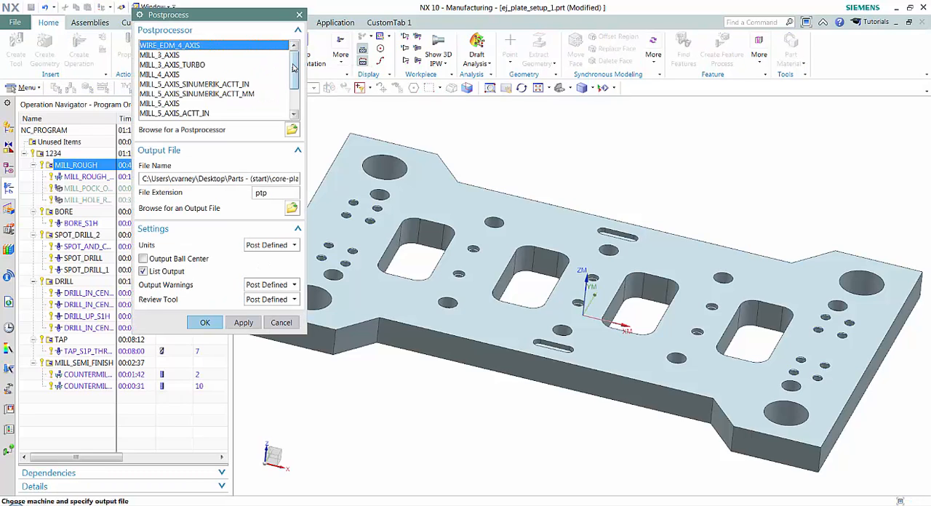
{"action": "mouse_move", "coordinate": [294, 71]}
{"action": "left_mouse_down"}
{"action": "mouse_move", "coordinate": [293, 97]}
{"action": "mouse_move", "coordinate": [294, 63]}
{"action": "left_mouse_up"}
{"action": "scroll", "coordinate": [186, 80], "scroll_direction": "down", "scroll_amount": 2}
{"action": "scroll", "coordinate": [190, 103], "scroll_direction": "up", "scroll_amount": 2}
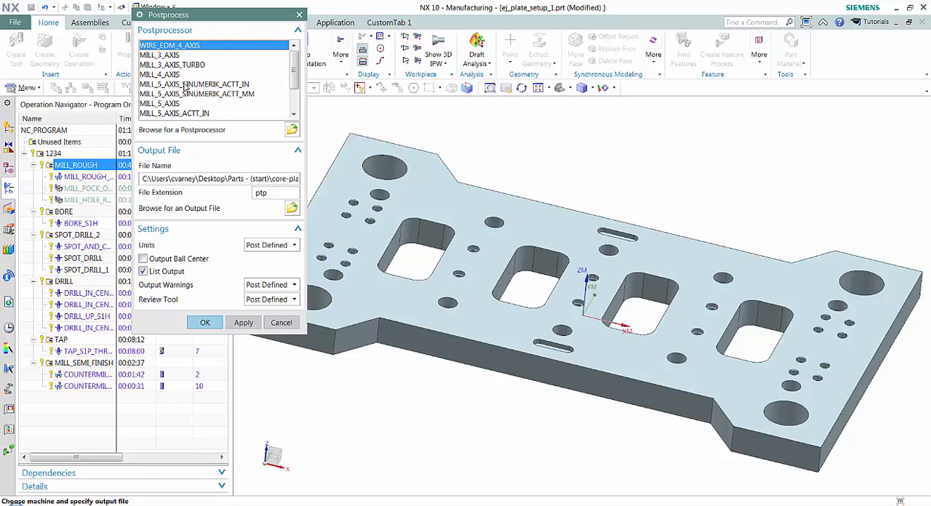
{"action": "left_click", "coordinate": [280, 323]}
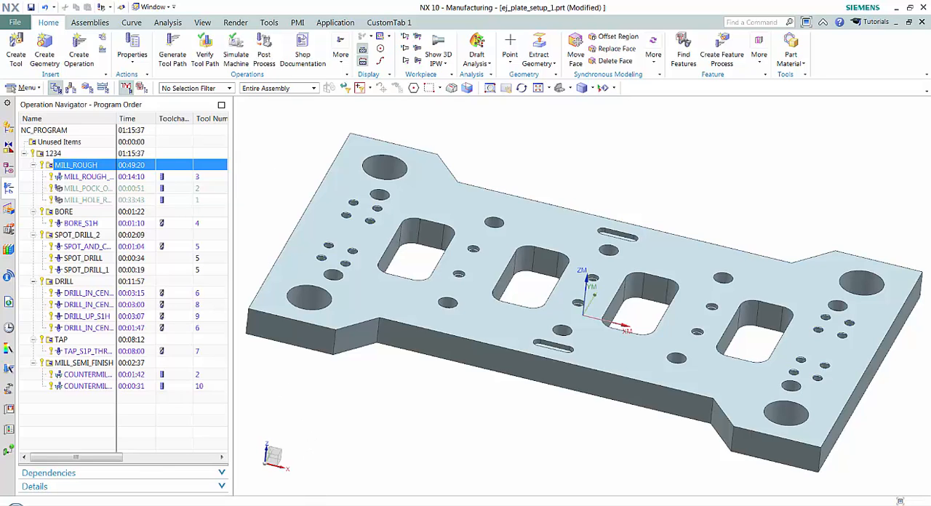
Step: Switch to the NX postprocessor folder in Windows Explorer, look over its files, and open template_post.dat in Notepad
{"action": "mouse_move", "coordinate": [333, 504]}
{"action": "left_click", "coordinate": [289, 460]}
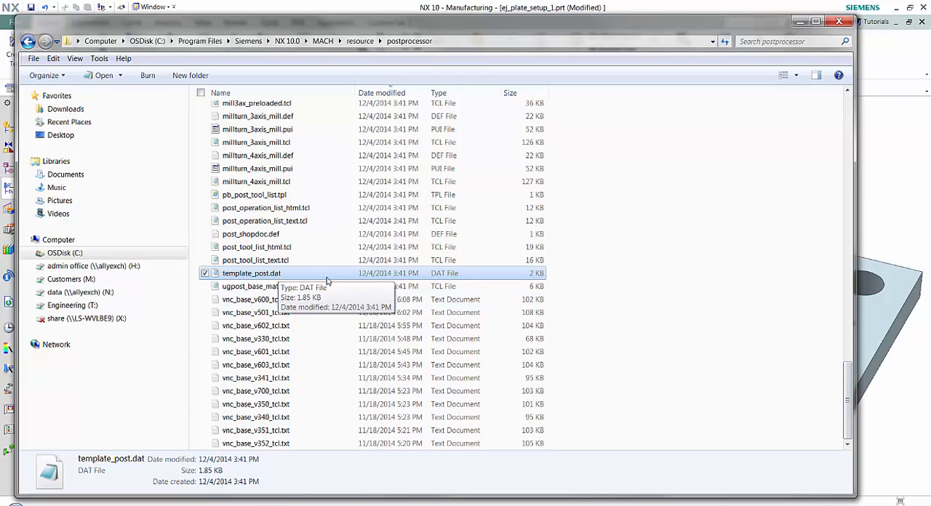
{"action": "left_click_drag", "start_coordinate": [846, 385], "coordinate": [748, 131]}
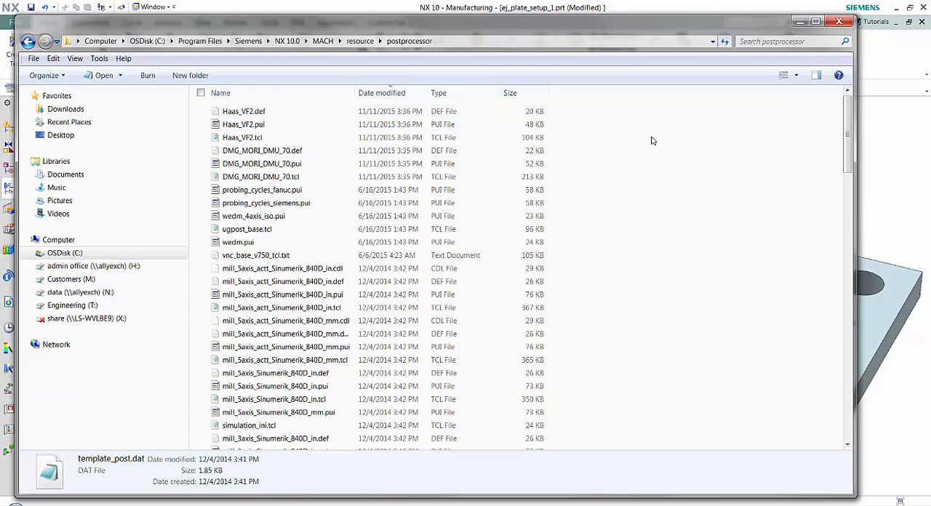
{"action": "left_click_drag", "start_coordinate": [848, 116], "coordinate": [778, 395]}
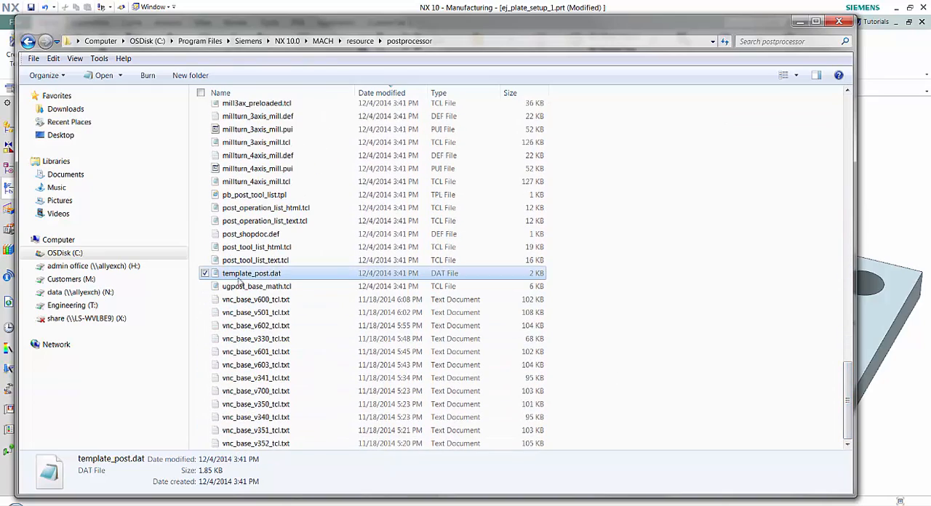
{"action": "right_click", "coordinate": [233, 274]}
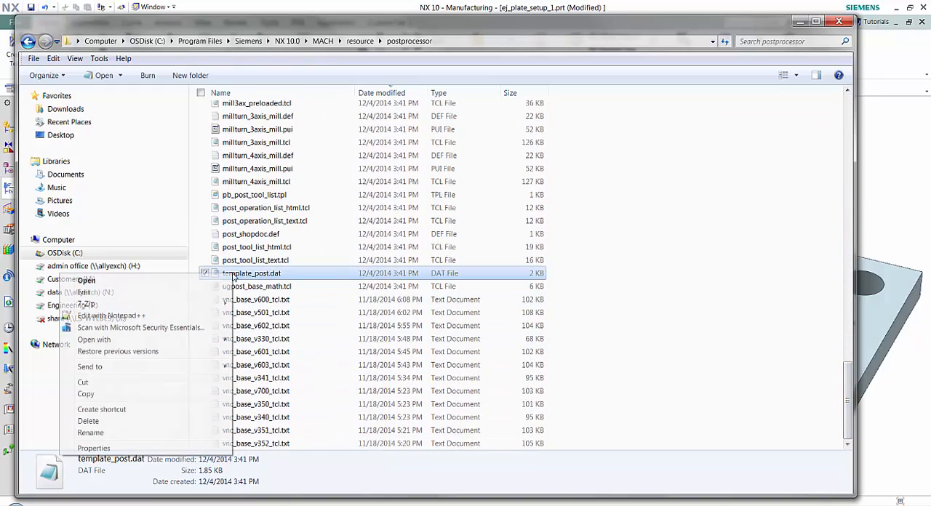
{"action": "left_click", "coordinate": [169, 282]}
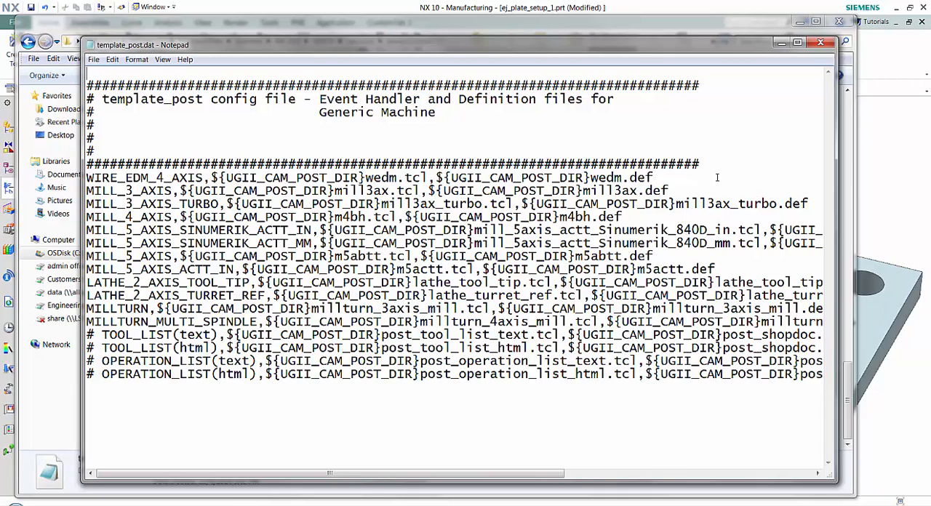
Step: Copy the WIRE_EDM_4_AXIS line and paste it as a new entry at the end of template_post.dat
{"action": "left_click_drag", "start_coordinate": [656, 177], "coordinate": [78, 181]}
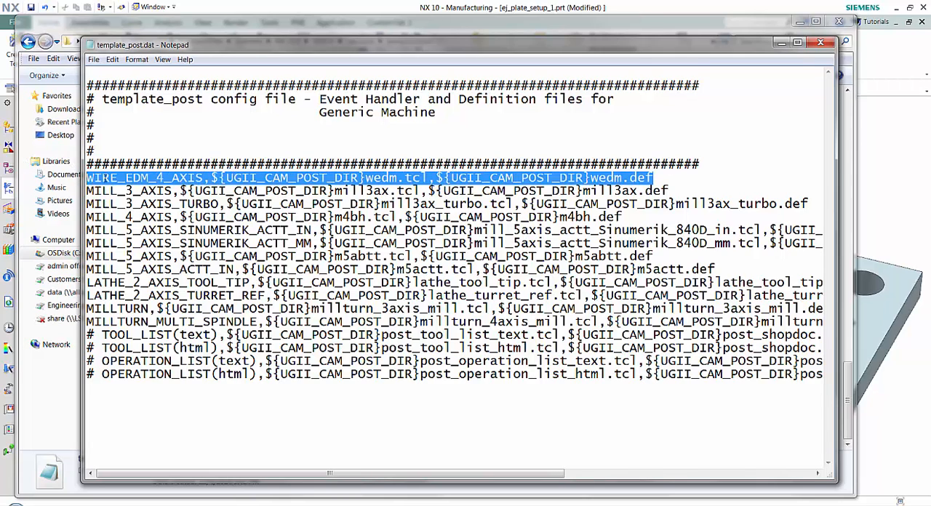
{"action": "right_click", "coordinate": [105, 178]}
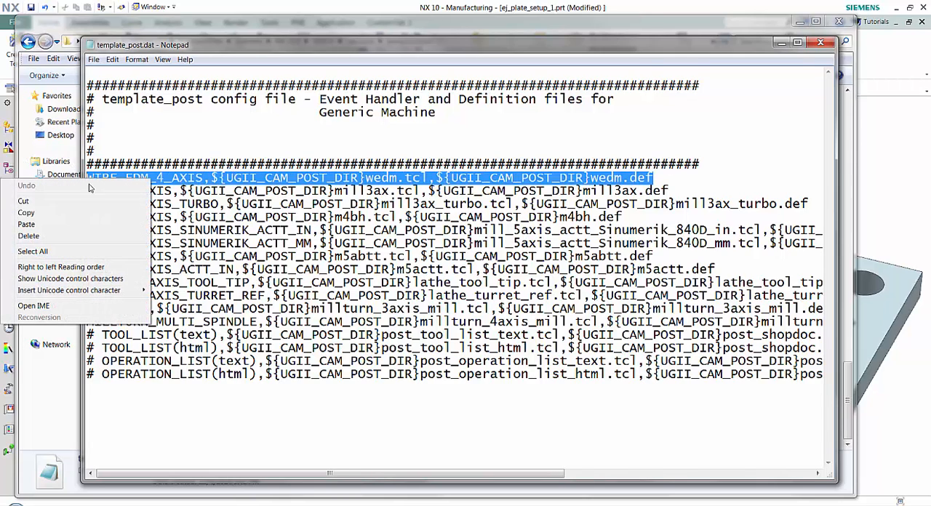
{"action": "left_click", "coordinate": [46, 213]}
{"action": "left_click", "coordinate": [95, 396]}
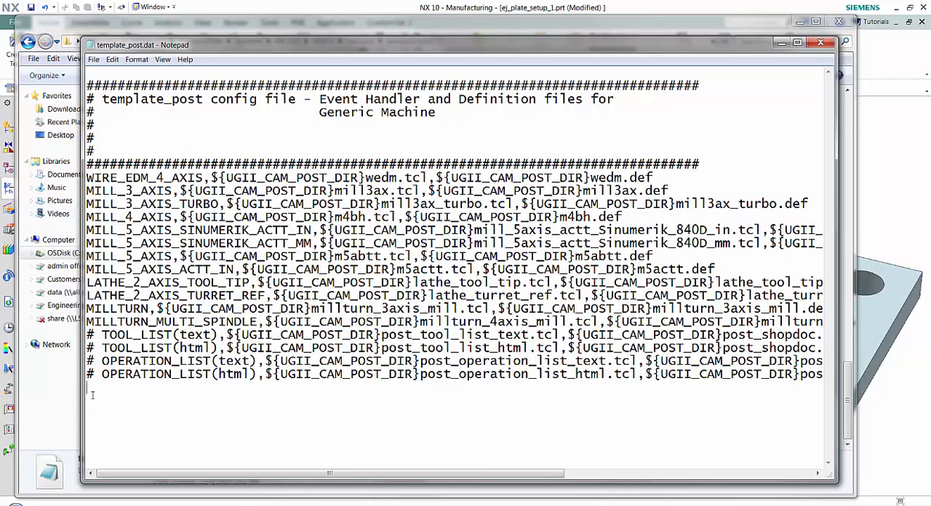
{"action": "right_click", "coordinate": [95, 396]}
{"action": "left_click", "coordinate": [26, 296]}
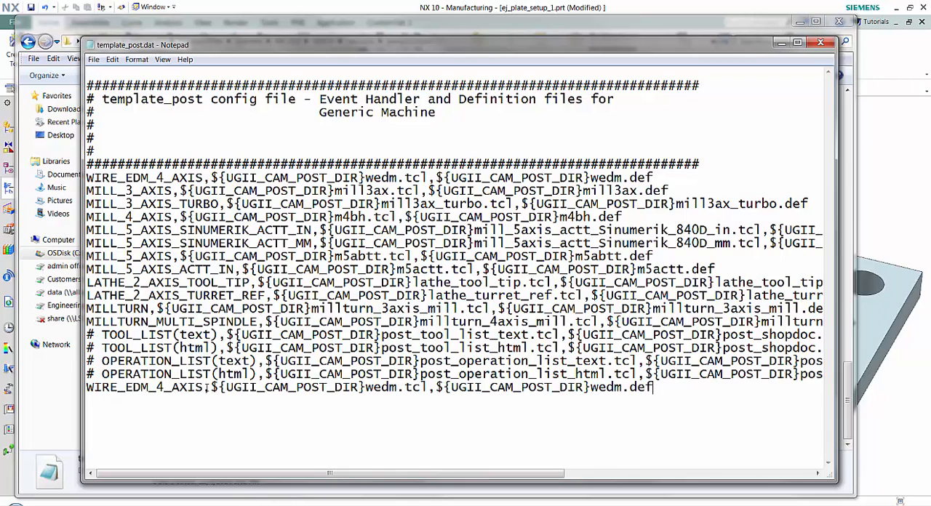
Step: Replace the machine name in the pasted last entry with Haas VF2
{"action": "left_click_drag", "start_coordinate": [202, 387], "coordinate": [86, 387]}
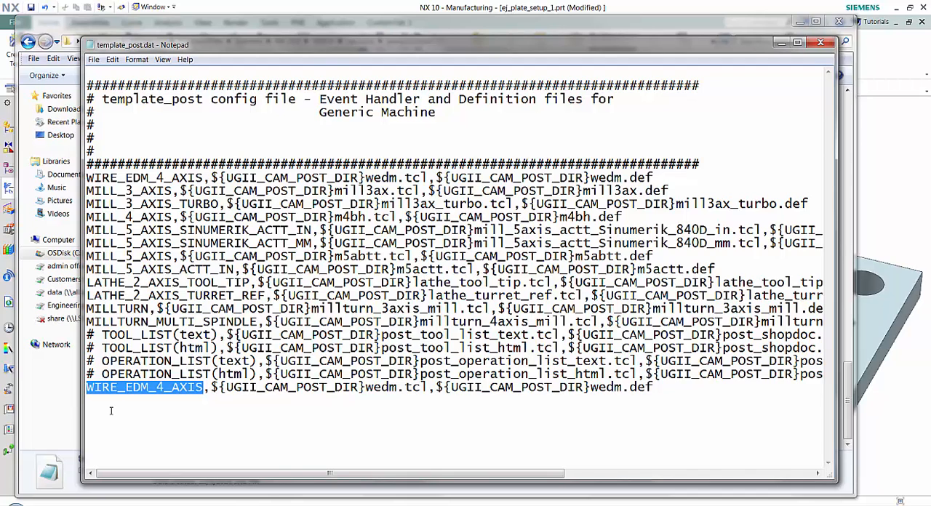
{"action": "type", "text": "Haas"}
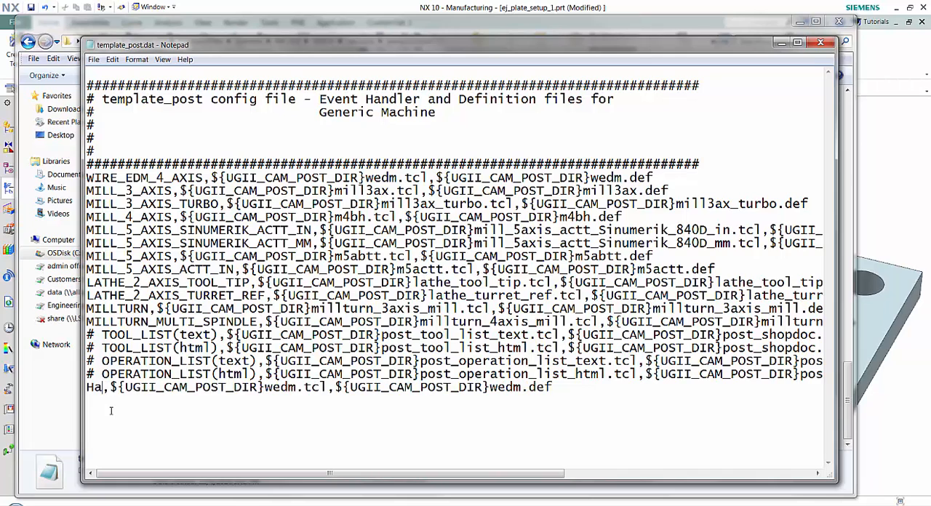
{"action": "type", "text": " V"}
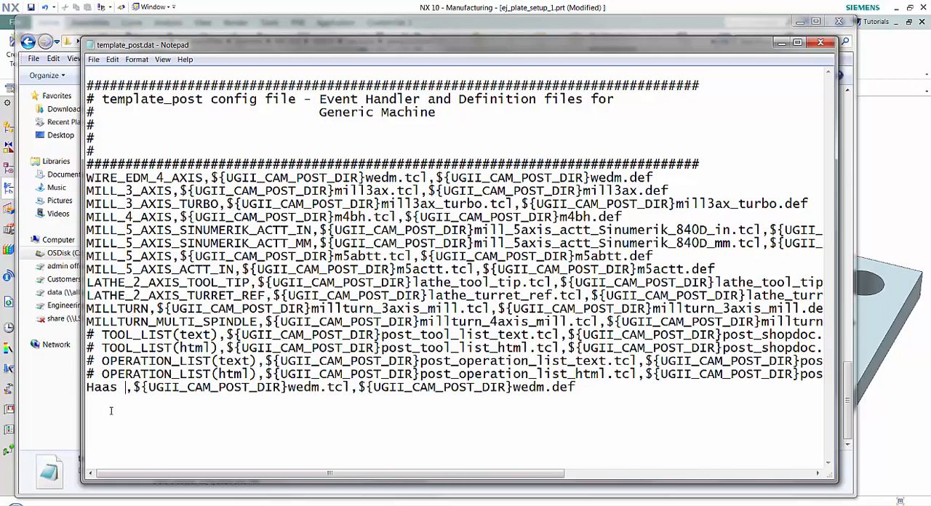
{"action": "type", "text": "F2"}
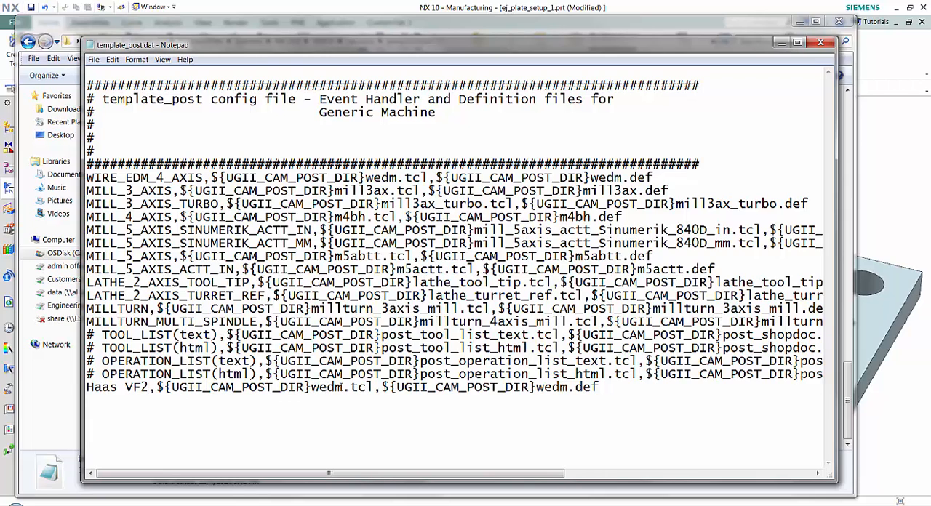
Step: Remove wedm from the .tcl file reference in the Haas VF2 entry
{"action": "key", "text": "BackSpace"}
{"action": "key", "text": "BackSpace"}
{"action": "key", "text": "BackSpace"}
{"action": "key", "text": "BackSpace"}
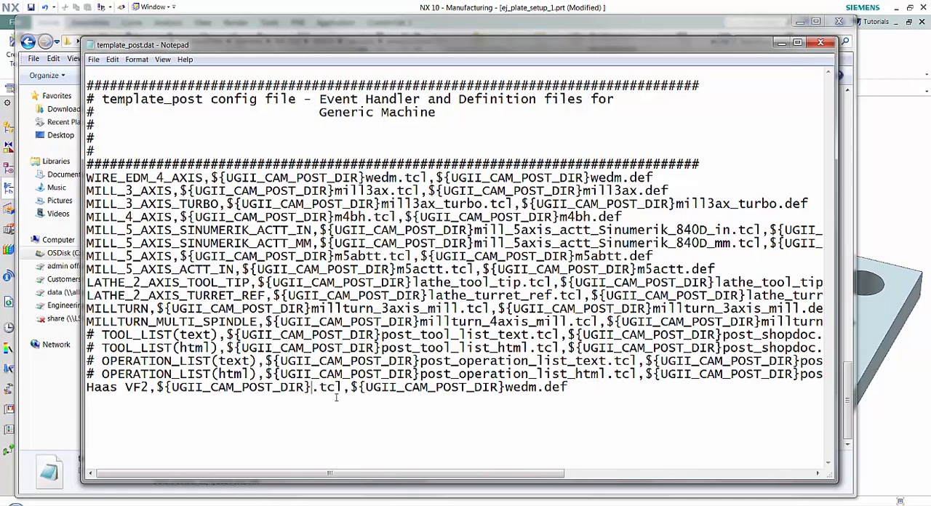
Step: Switch back to the postprocessor folder and copy the base name Haas_VF2 from the Haas_VF2.tcl file
{"action": "left_click", "coordinate": [781, 45]}
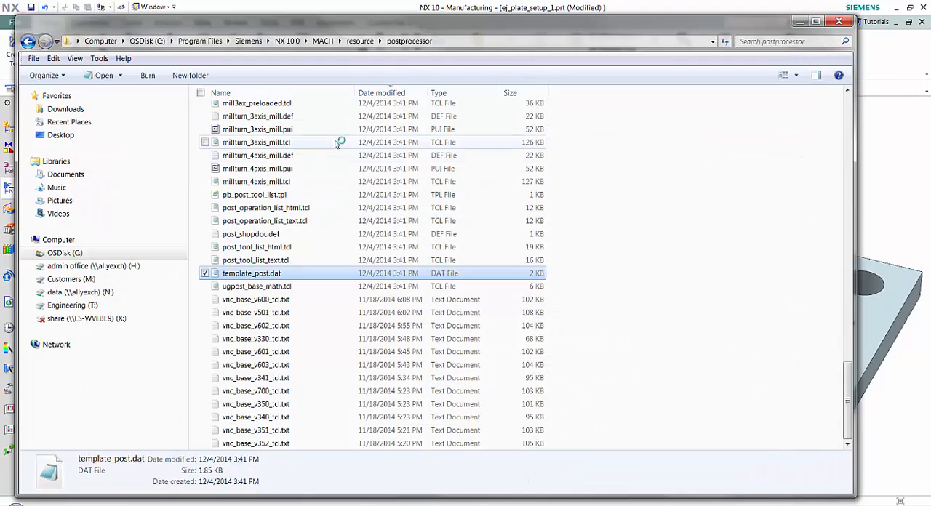
{"action": "left_click_drag", "start_coordinate": [852, 391], "coordinate": [847, 114]}
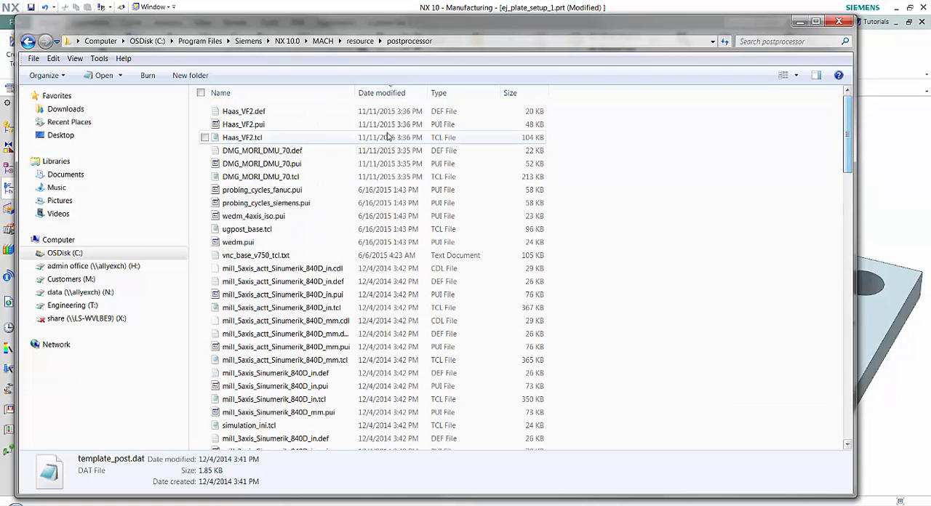
{"action": "left_click", "coordinate": [242, 138]}
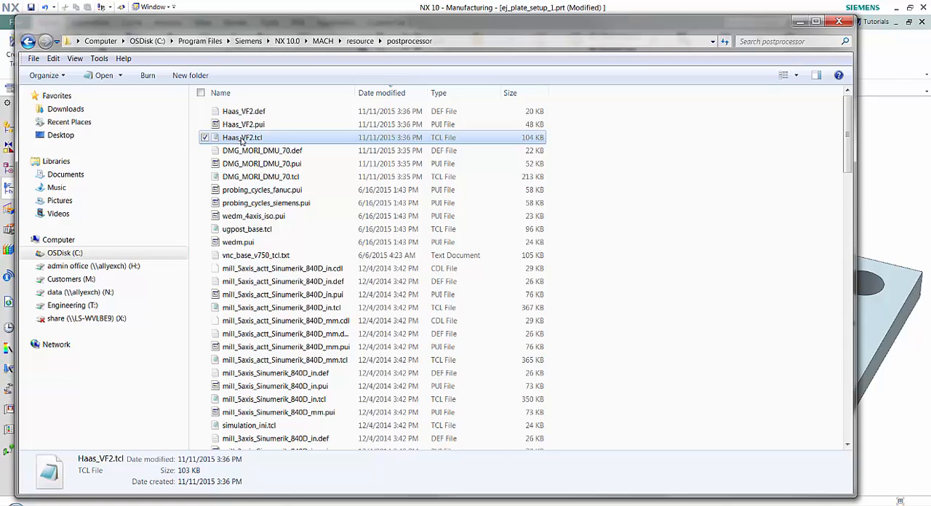
{"action": "left_click", "coordinate": [242, 138]}
{"action": "right_click", "coordinate": [241, 138]}
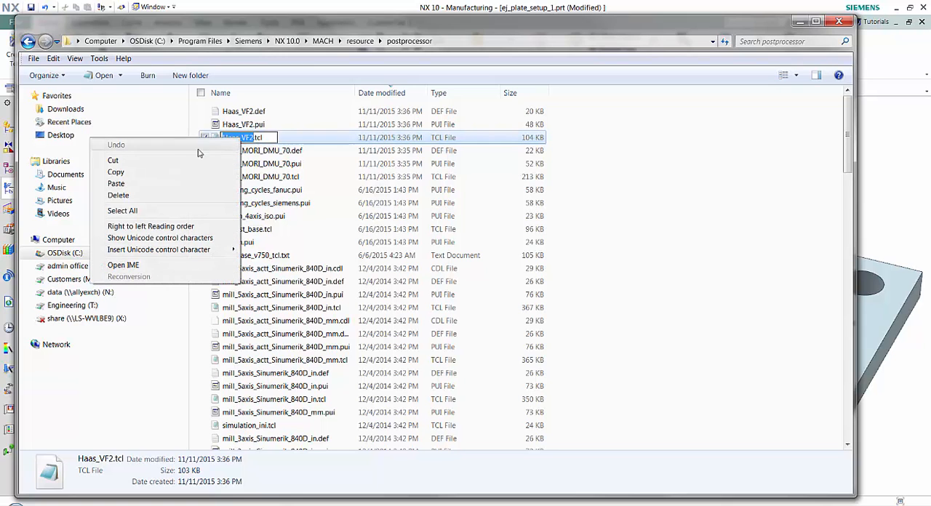
{"action": "left_click", "coordinate": [143, 178]}
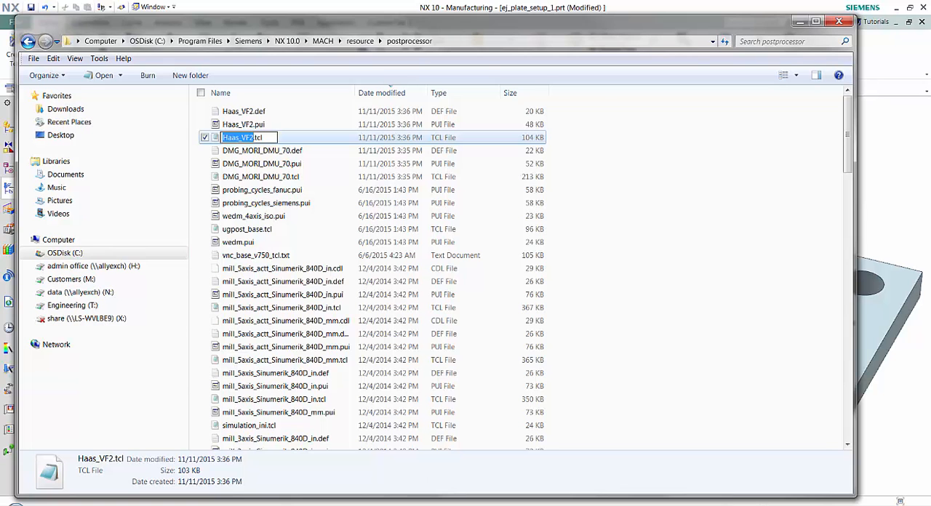
Step: Switch back to template_post.dat and insert Haas_VF2 as the .tcl and .def file names in the Haas VF2 entry
{"action": "left_click", "coordinate": [749, 504]}
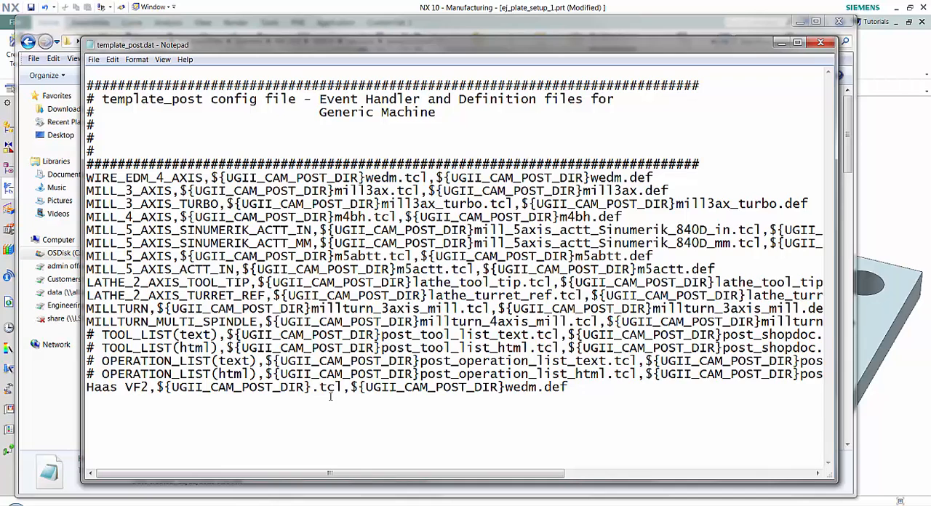
{"action": "key", "text": "ctrl+v"}
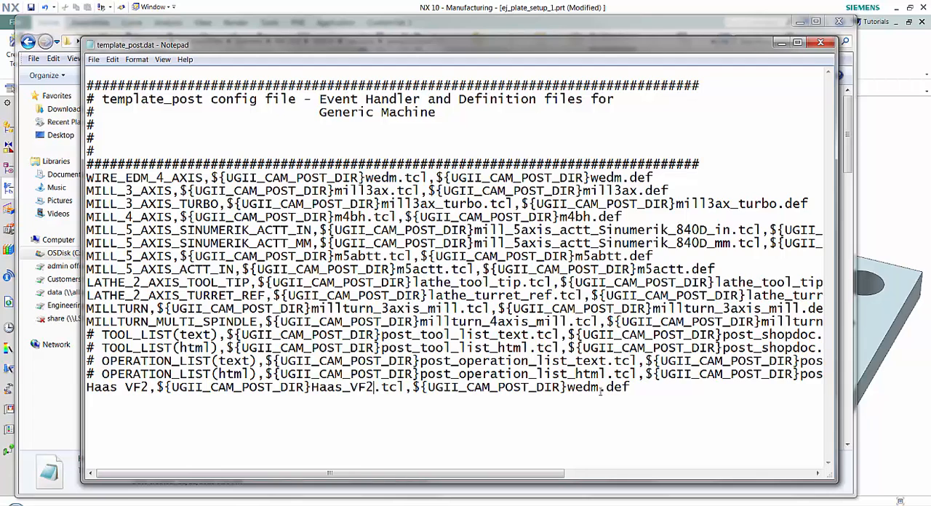
{"action": "left_click_drag", "start_coordinate": [600, 388], "coordinate": [567, 389]}
{"action": "key", "text": "ctrl+v"}
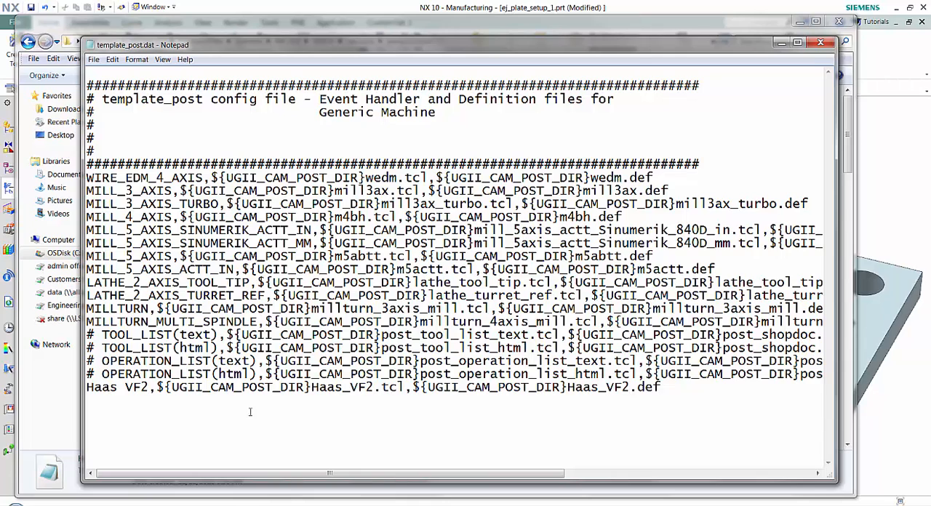
Step: Save and close template_post.dat, then minimize the postprocessor folder to return to NX
{"action": "left_click", "coordinate": [93, 59]}
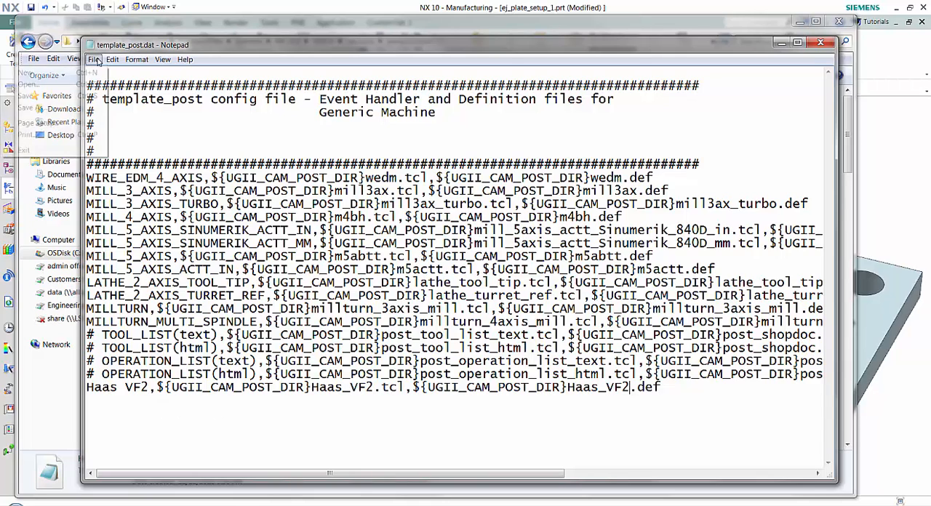
{"action": "left_click", "coordinate": [57, 97]}
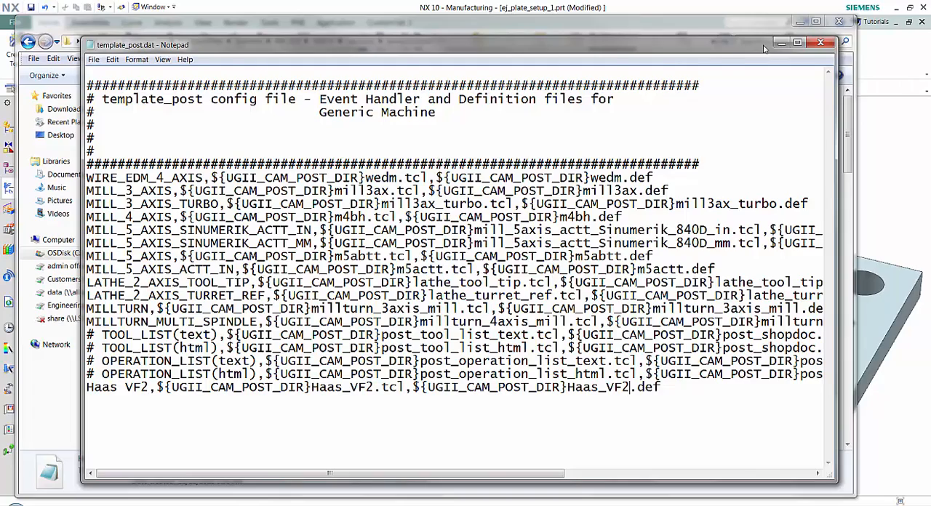
{"action": "left_click", "coordinate": [820, 42]}
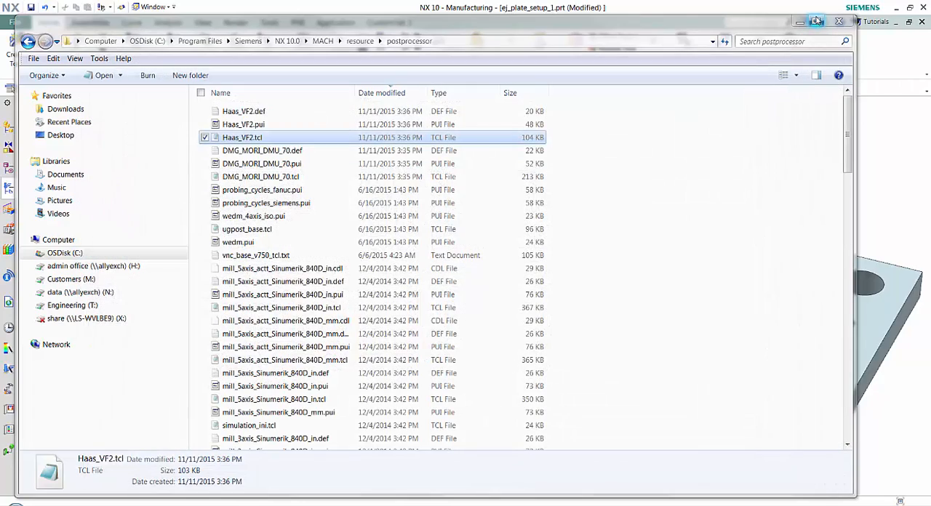
{"action": "left_click", "coordinate": [800, 22]}
Step: Check the Postprocess machine list for Haas VF2 using the MILL_ROUGH group, and cancel without posting
{"action": "left_click", "coordinate": [76, 164]}
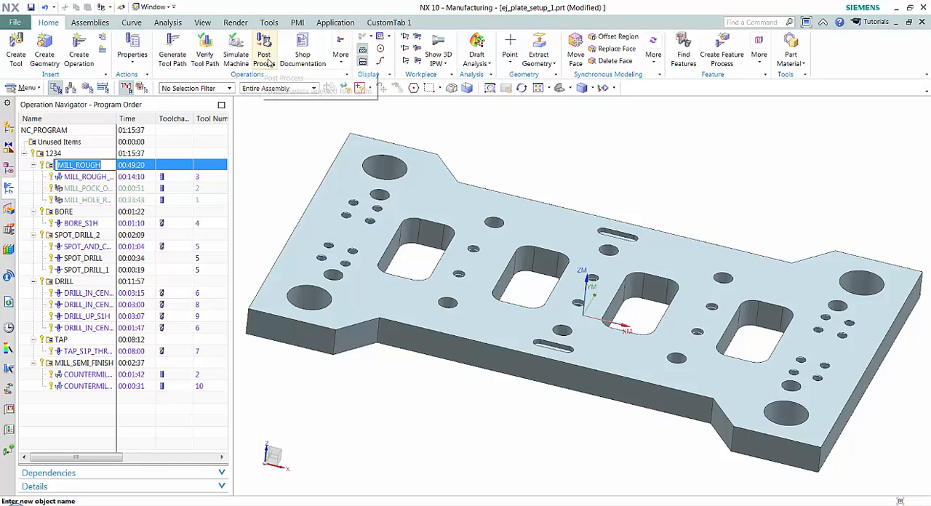
{"action": "left_click", "coordinate": [53, 166]}
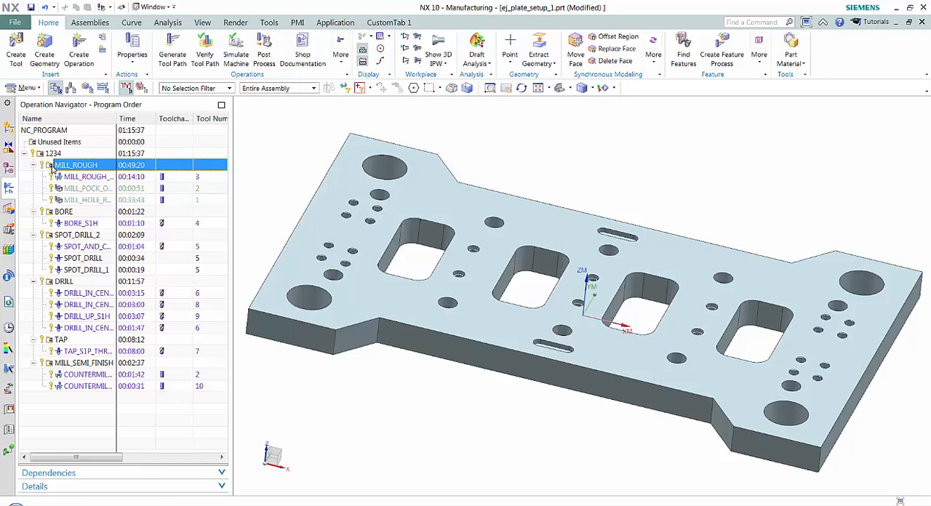
{"action": "left_click", "coordinate": [263, 51]}
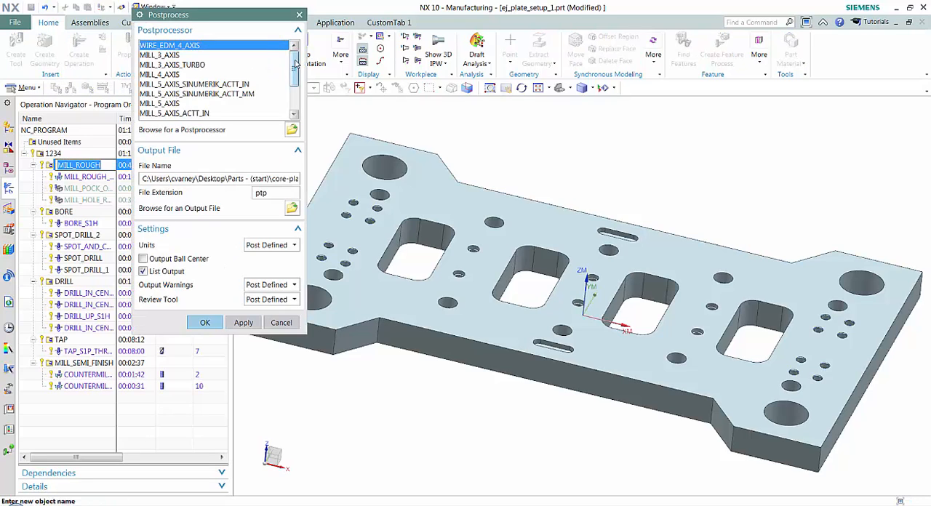
{"action": "left_click_drag", "start_coordinate": [295, 64], "coordinate": [297, 90]}
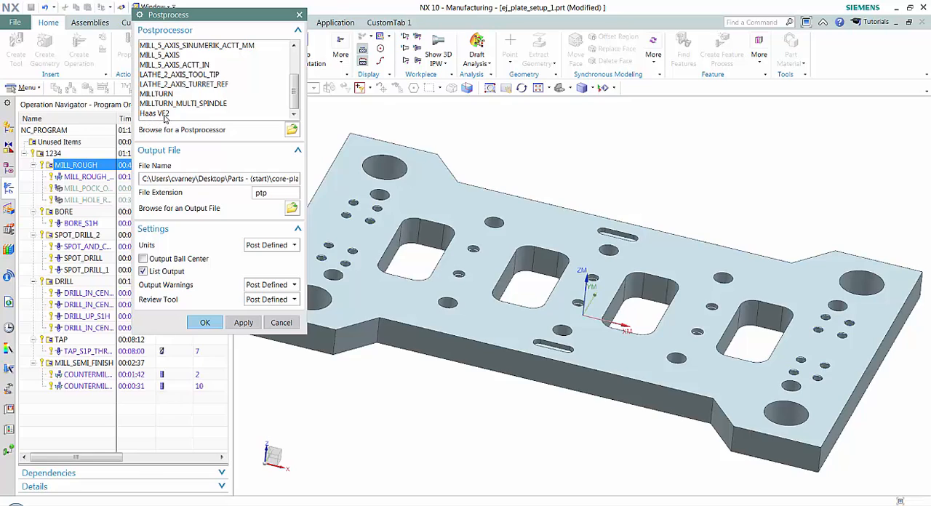
{"action": "left_click", "coordinate": [165, 115]}
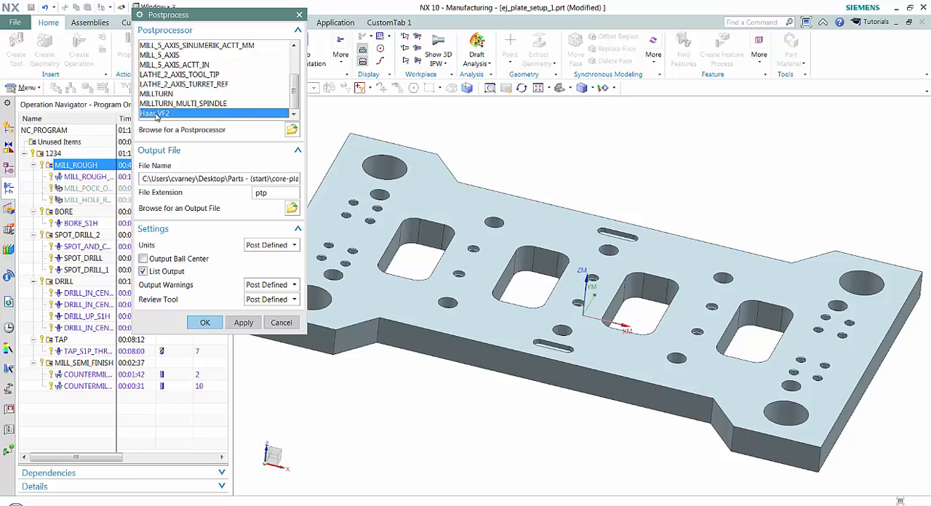
{"action": "left_click", "coordinate": [279, 323]}
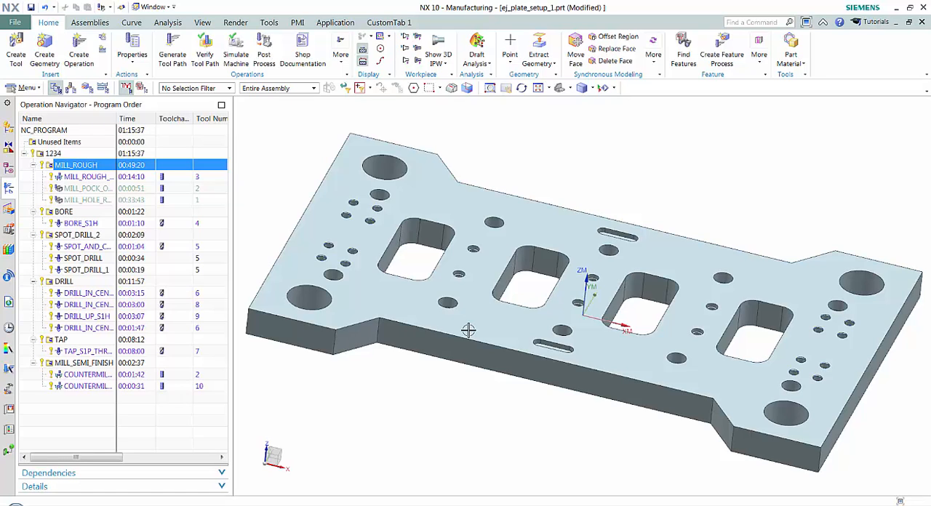
Step: Switch to the postprocessor folder and reopen template_post.dat in Notepad
{"action": "left_click", "coordinate": [294, 504]}
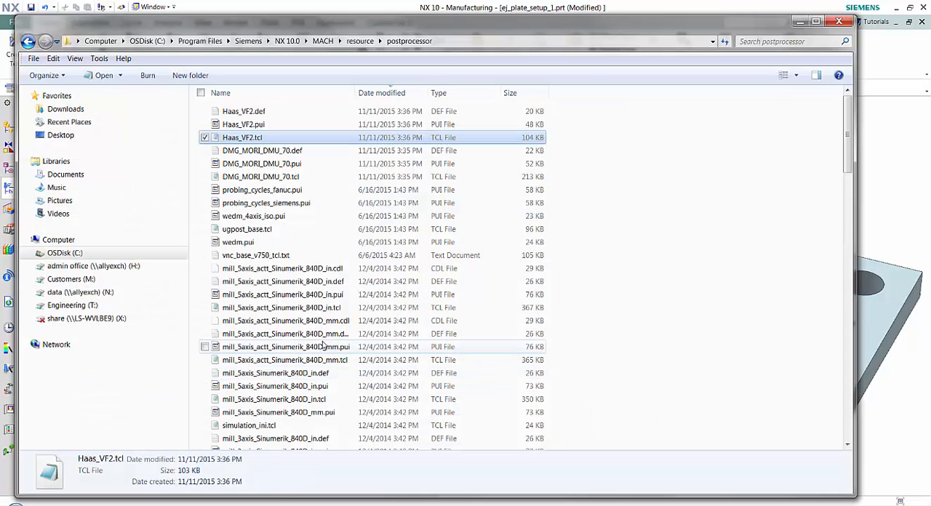
{"action": "scroll", "coordinate": [302, 323], "scroll_direction": "down", "scroll_amount": 15}
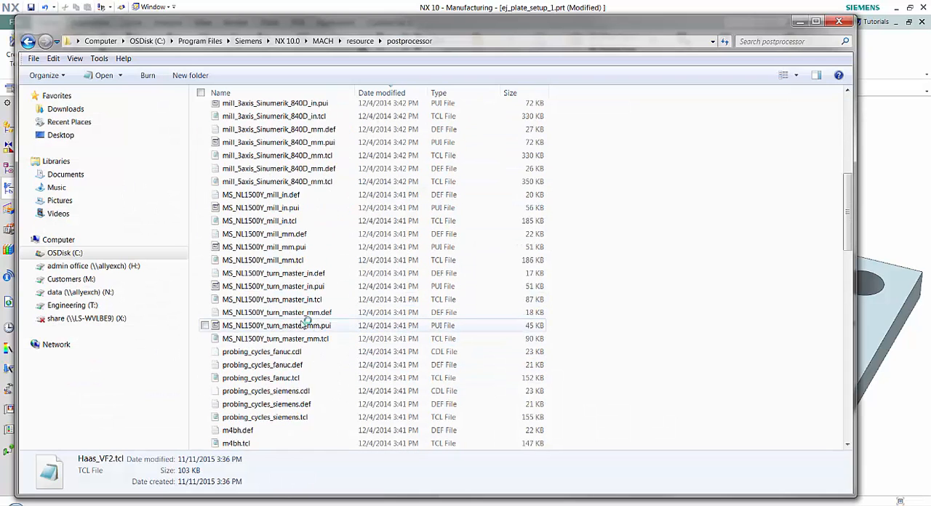
{"action": "scroll", "coordinate": [302, 325], "scroll_direction": "down", "scroll_amount": 7}
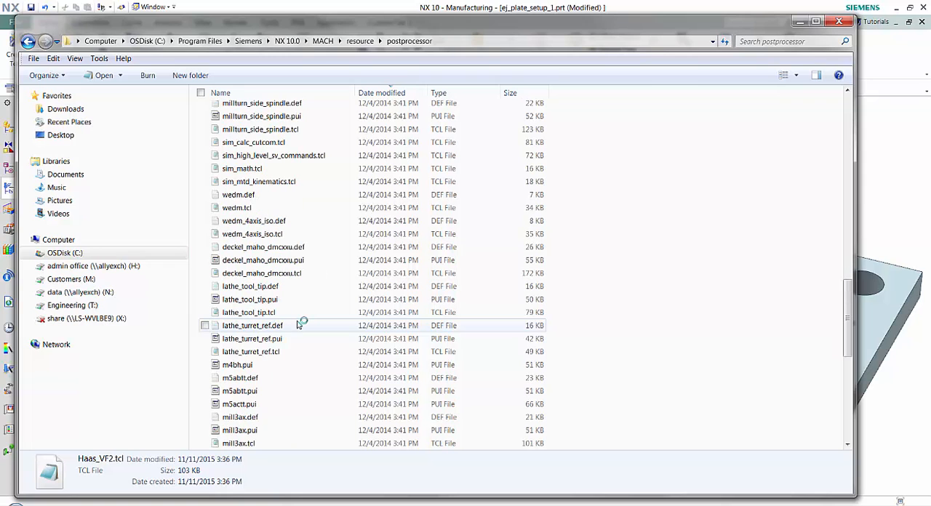
{"action": "scroll", "coordinate": [281, 248], "scroll_direction": "down", "scroll_amount": 8}
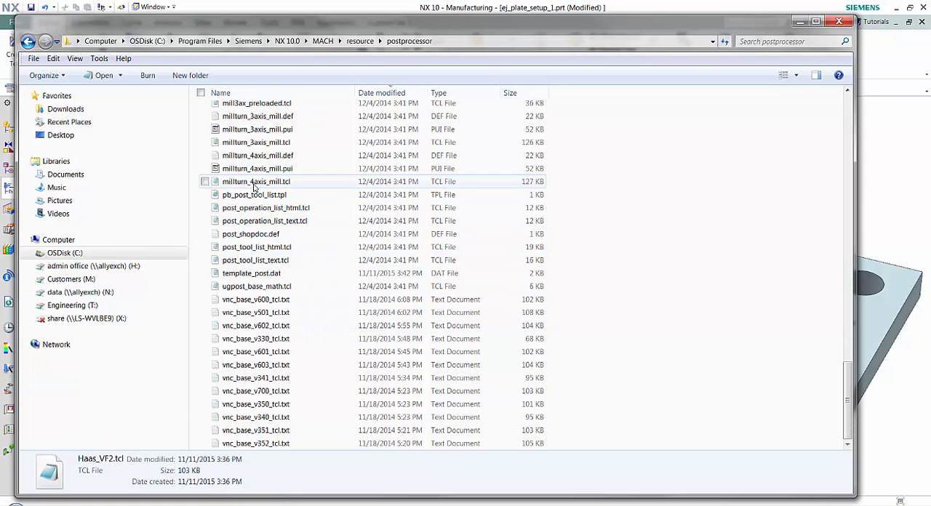
{"action": "scroll", "coordinate": [254, 186], "scroll_direction": "up", "scroll_amount": 1}
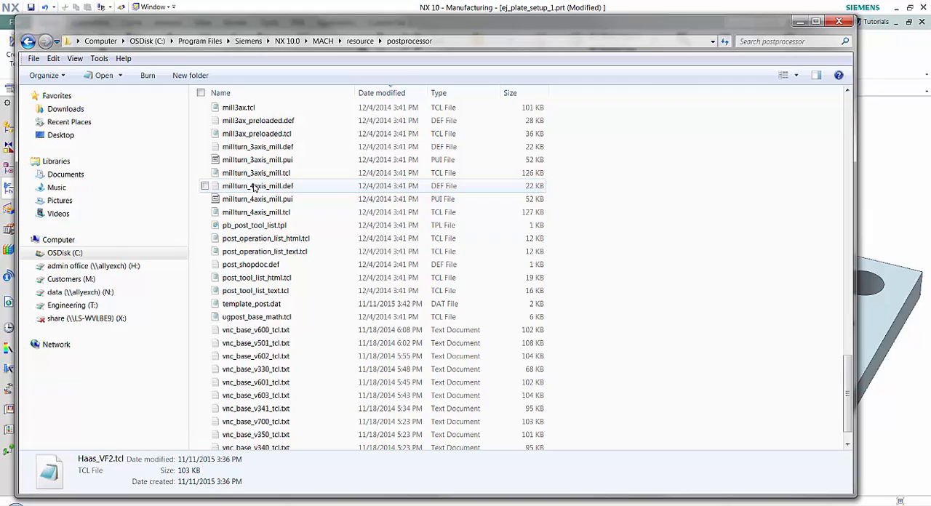
{"action": "right_click", "coordinate": [255, 304]}
{"action": "left_click", "coordinate": [131, 320]}
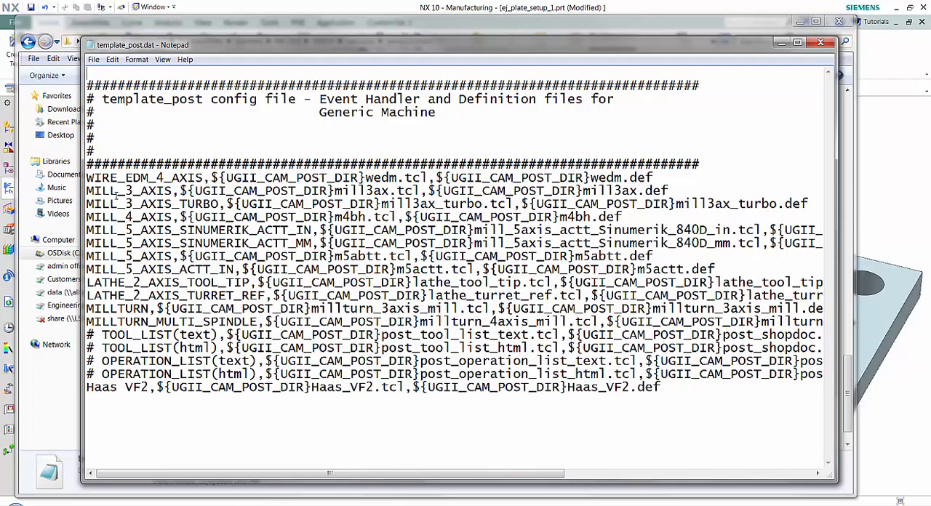
Step: Comment out the WIRE_EDM_4_AXIS, MILL_3_AXIS, MILL_3_AXIS_TURBO and MILL_4_AXIS entries with a # prefix
{"action": "left_click", "coordinate": [91, 176]}
{"action": "left_click", "coordinate": [89, 175]}
{"action": "type", "text": "#"}
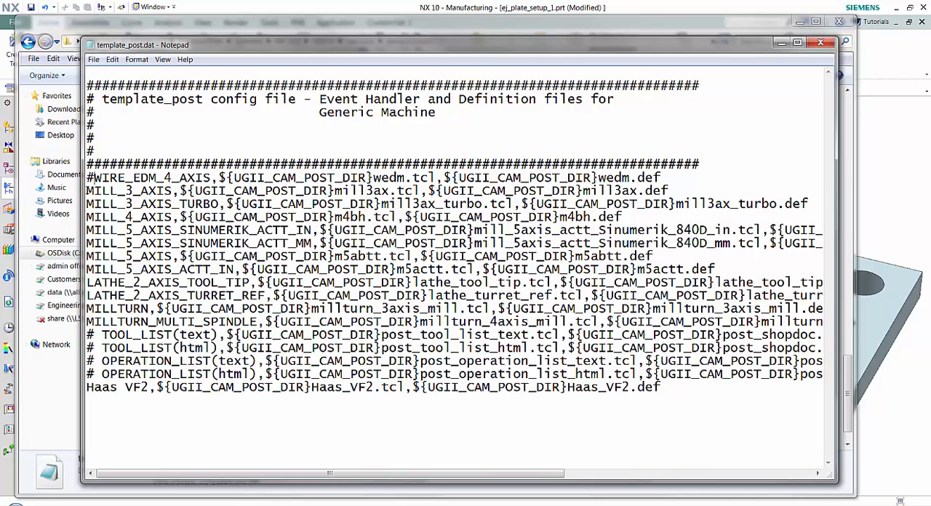
{"action": "type", "text": "#"}
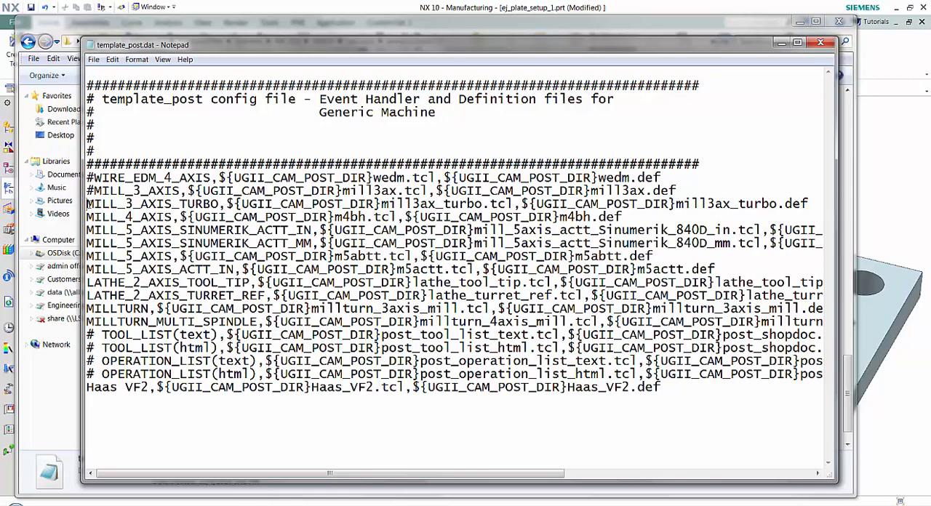
{"action": "left_click", "coordinate": [87, 204]}
{"action": "type", "text": "#"}
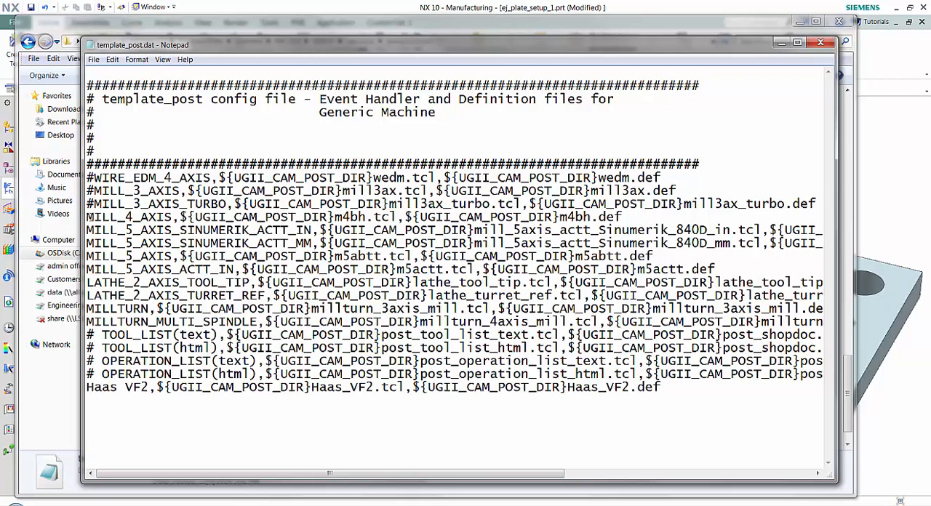
{"action": "left_click", "coordinate": [87, 217]}
{"action": "type", "text": "#"}
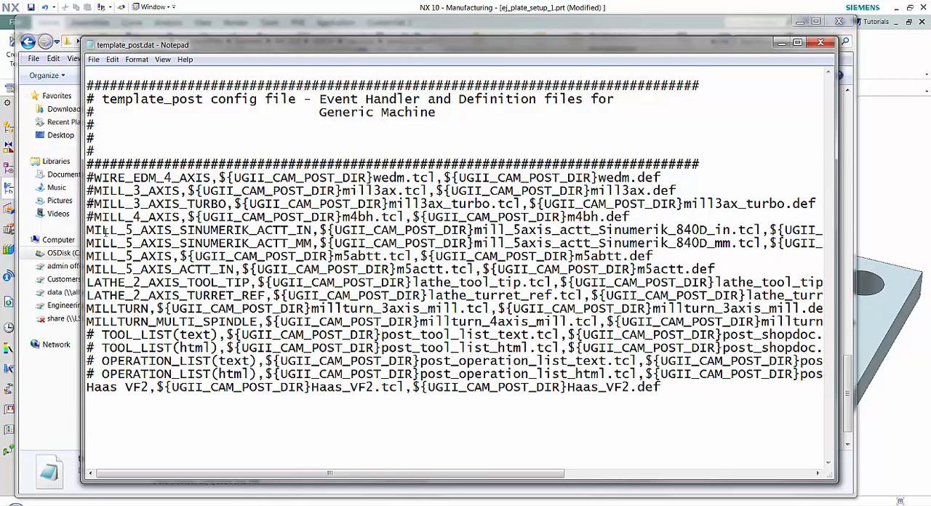
Step: Move the Haas VF2 entry from the end of the file to its own line above WIRE_EDM_4_AXIS
{"action": "left_click", "coordinate": [660, 387]}
{"action": "left_click_drag", "start_coordinate": [661, 387], "coordinate": [84, 396]}
{"action": "right_click", "coordinate": [99, 391]}
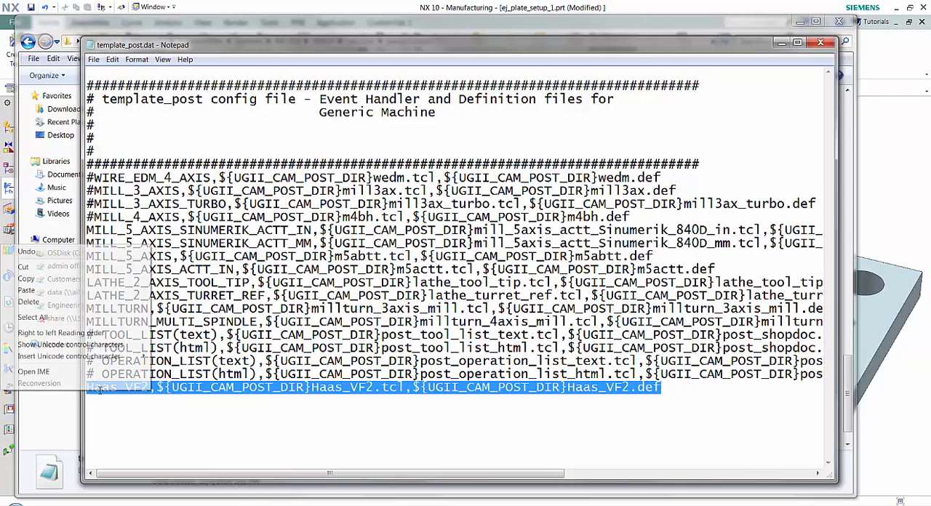
{"action": "left_click", "coordinate": [63, 270]}
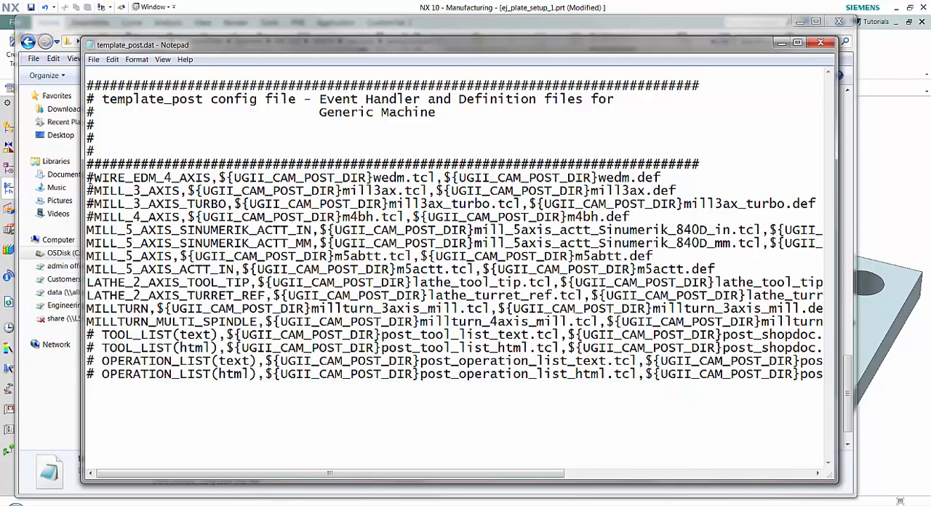
{"action": "key", "text": "Return"}
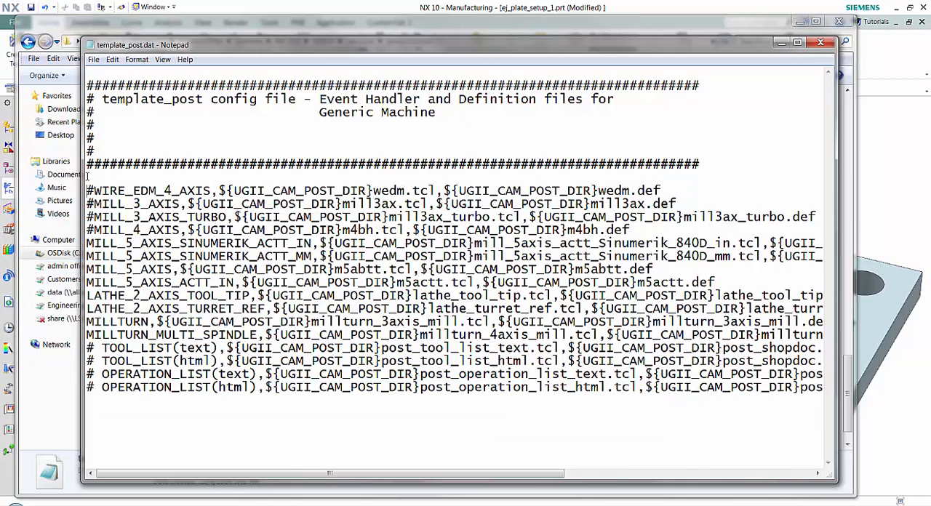
{"action": "key", "text": "ctrl+v"}
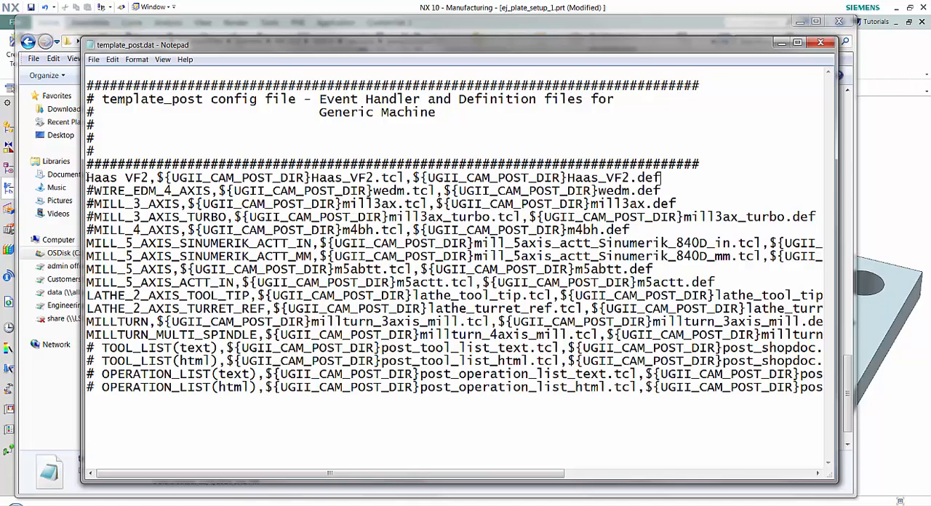
Step: Save template_post.dat and minimize Notepad and the postprocessor folder to return to NX
{"action": "left_click", "coordinate": [94, 59]}
{"action": "left_click", "coordinate": [70, 96]}
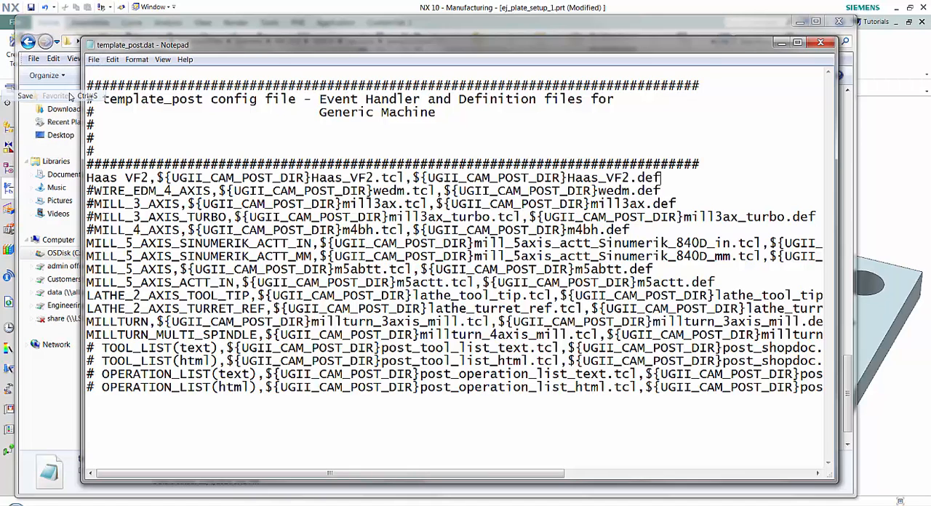
{"action": "left_click", "coordinate": [780, 43]}
{"action": "left_click", "coordinate": [799, 22]}
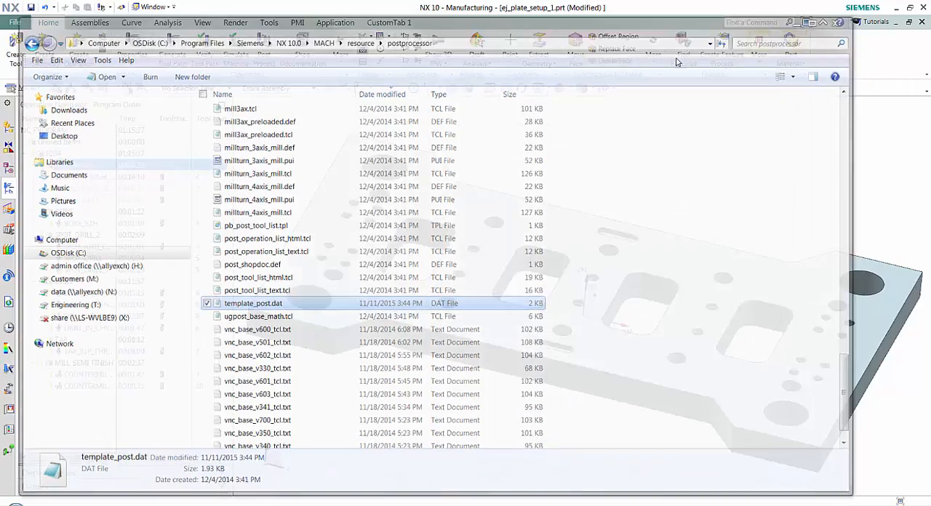
Step: Postprocess the MILL_ROUGH program group with the Haas VF2 postprocessor, keeping the output listing enabled
{"action": "left_click", "coordinate": [273, 60]}
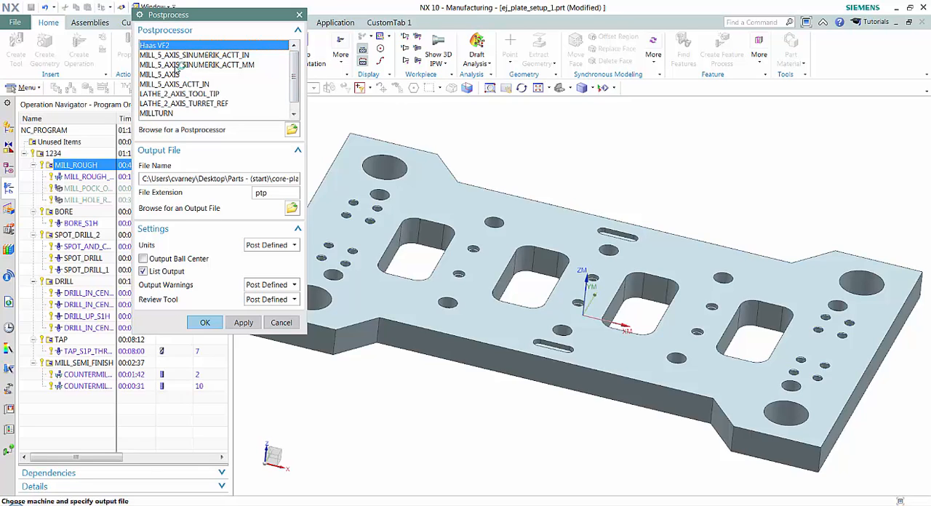
{"action": "mouse_move", "coordinate": [301, 69]}
{"action": "left_mouse_down"}
{"action": "mouse_move", "coordinate": [302, 93]}
{"action": "mouse_move", "coordinate": [306, 64]}
{"action": "left_mouse_up"}
{"action": "left_click", "coordinate": [206, 322]}
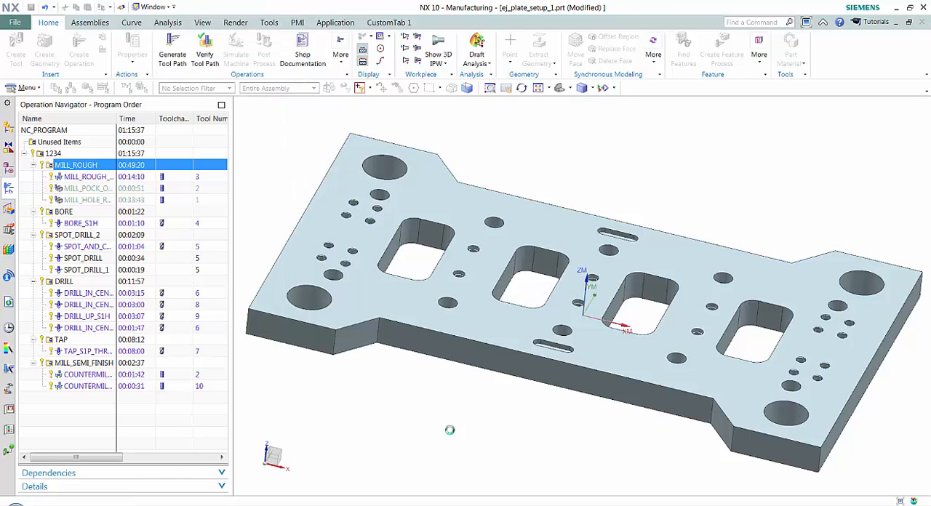